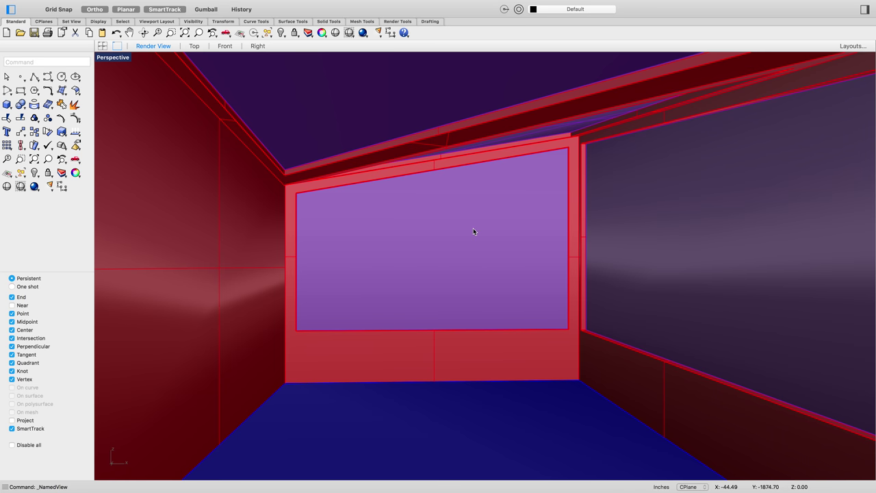
Step: Isolate the room's blue floor slab by hiding every other object in the model
left_click(473, 228)
scroll(386, 256, "down", 8)
scroll(478, 293, "up", 5)
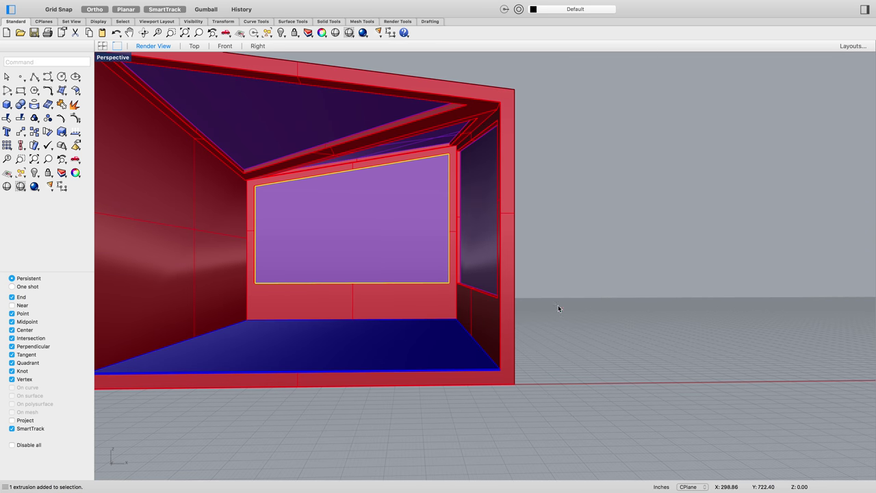
left_click(581, 320)
right_click_drag(536, 356, 548, 362)
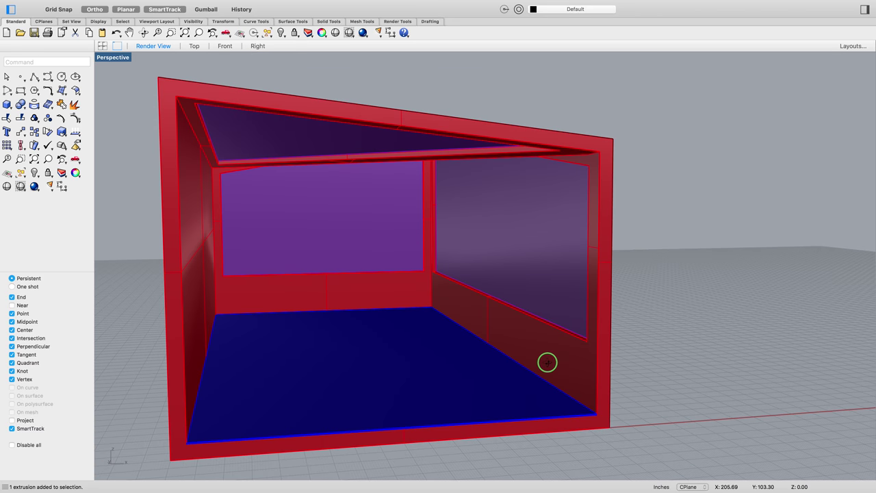
left_click(354, 357)
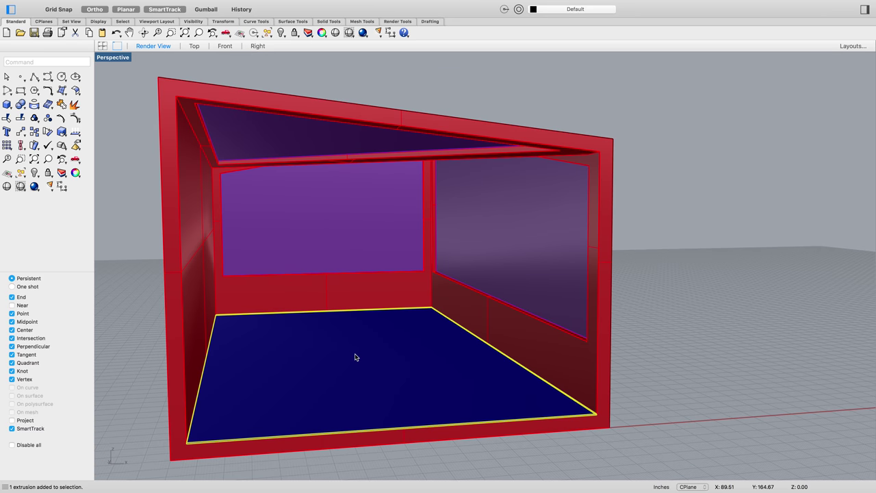
right_click(319, 364)
mouse_move(330, 370)
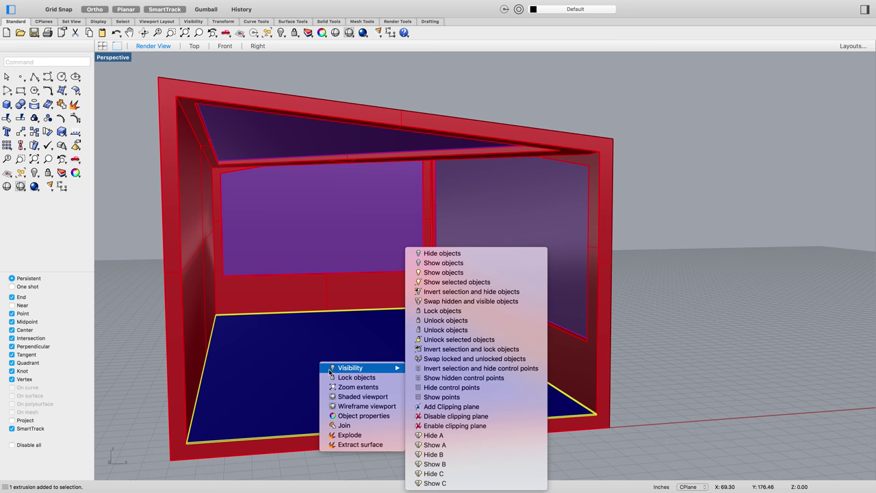
left_click(436, 293)
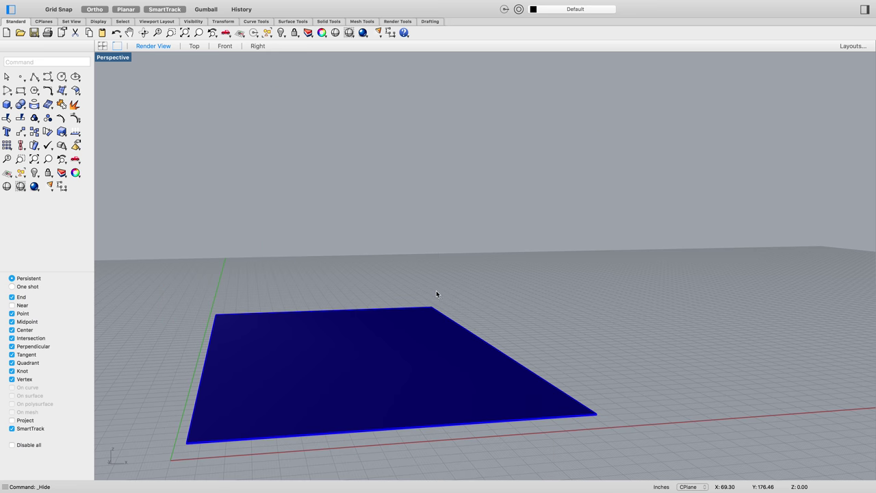
Step: In the top view, draw an 18-inch diameter circle centred on the floor's upper-right corner
right_click_drag(549, 351, 634, 359)
right_click_drag(569, 372, 518, 358)
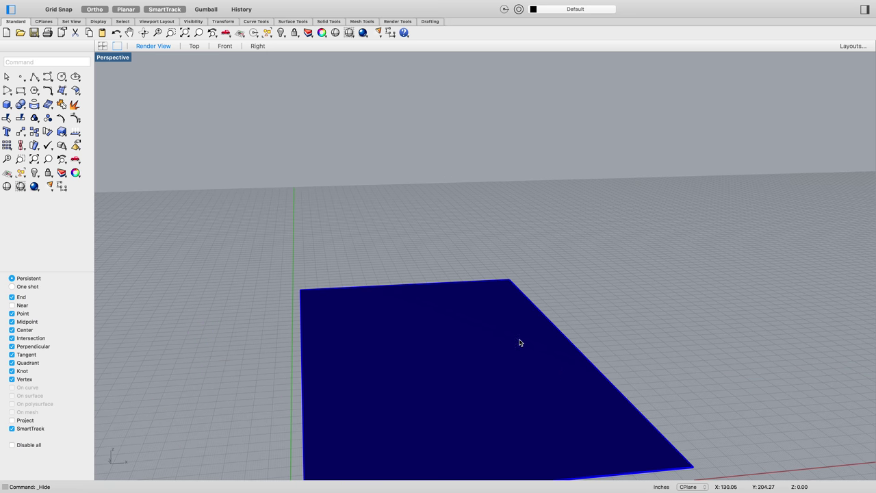
right_click_drag(384, 355, 431, 376)
left_click(193, 47)
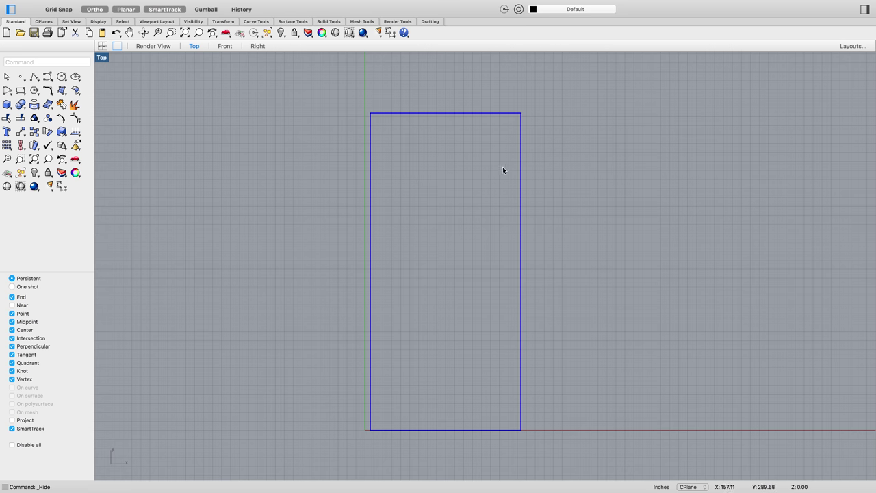
scroll(521, 115, "up", 6)
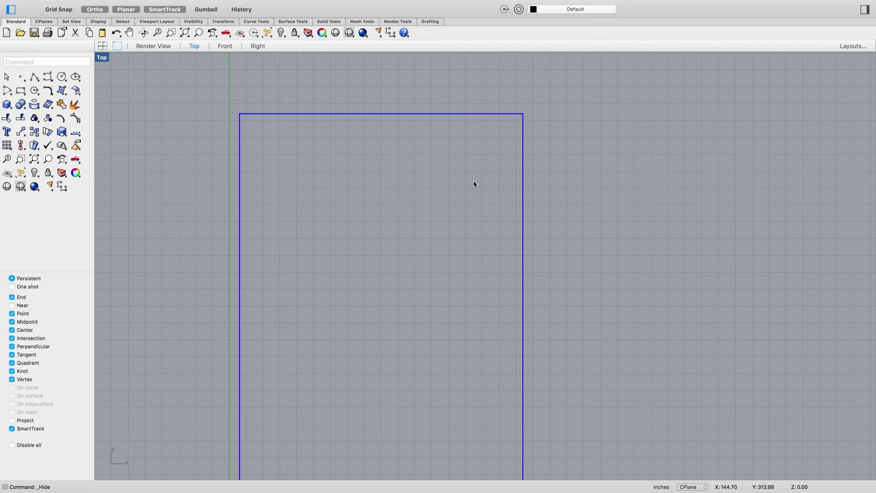
type("Clrcle")
key("Return")
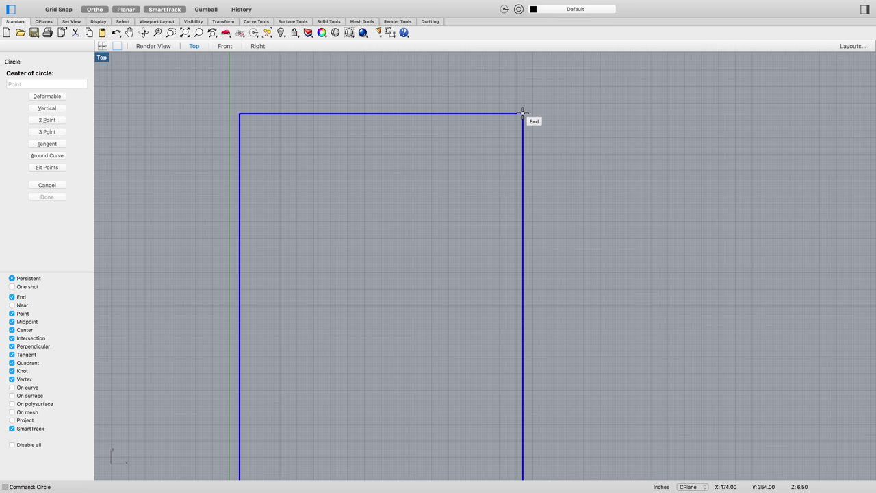
left_click(522, 113)
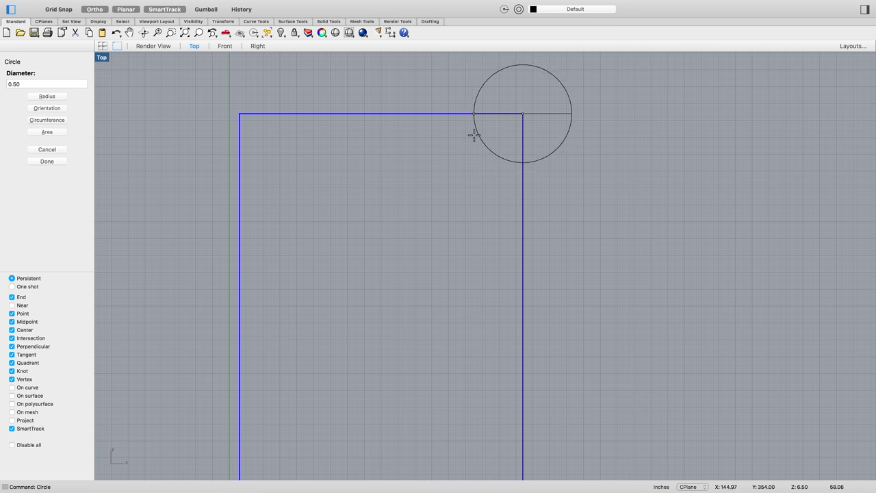
type("0")
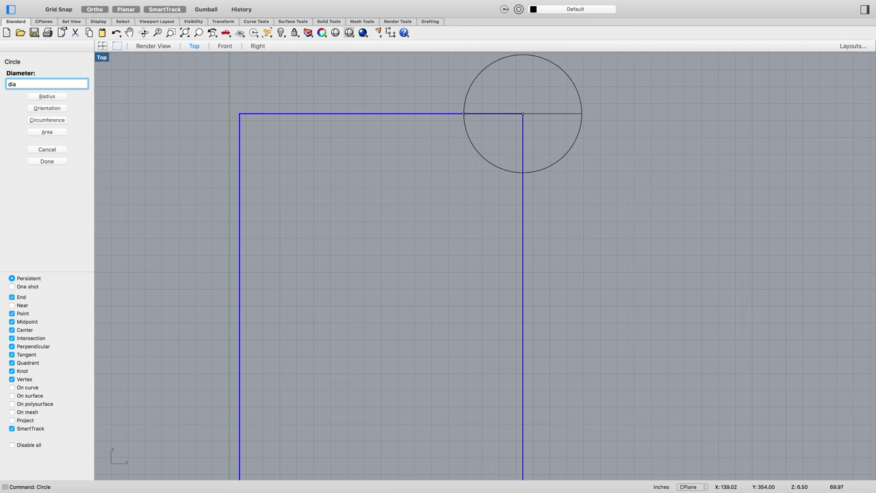
key("BackSpace")
key("BackSpace")
key("BackSpace")
type("2")
key("BackSpace")
type("1")
key("Return")
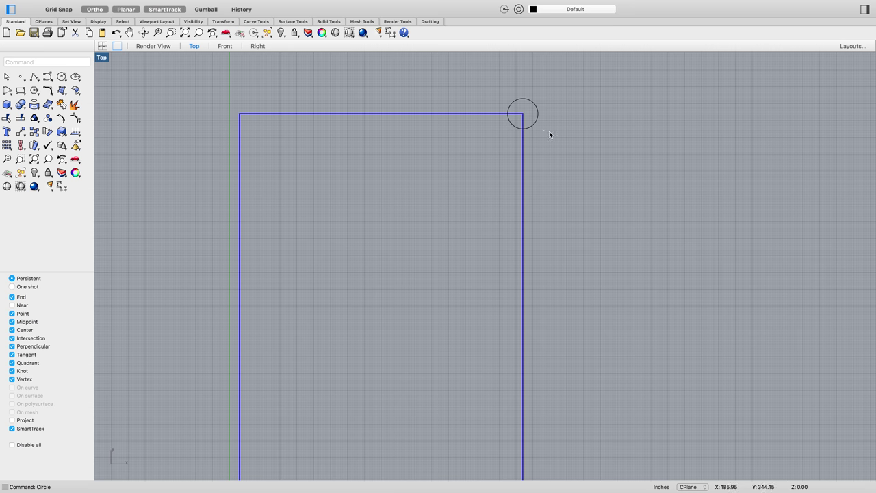
Step: Move the circle about 45 inches to the left along the floor's upper edge
scroll(539, 103, "up", 3)
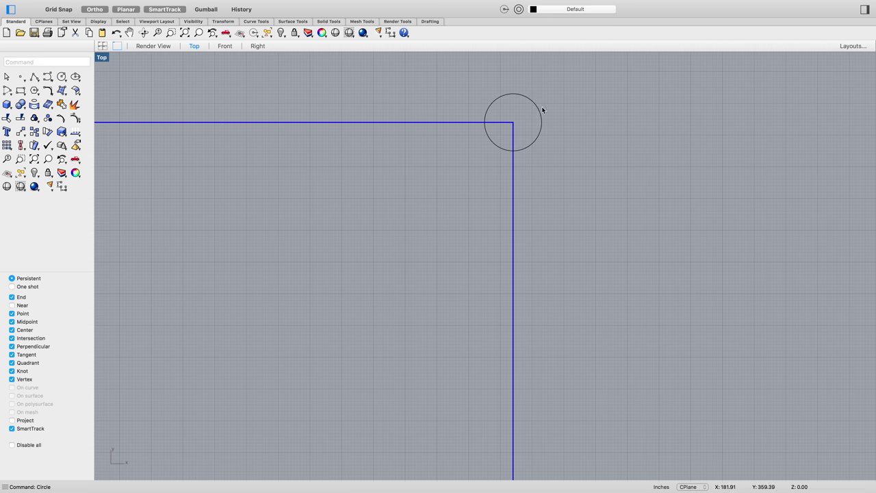
left_click(529, 147)
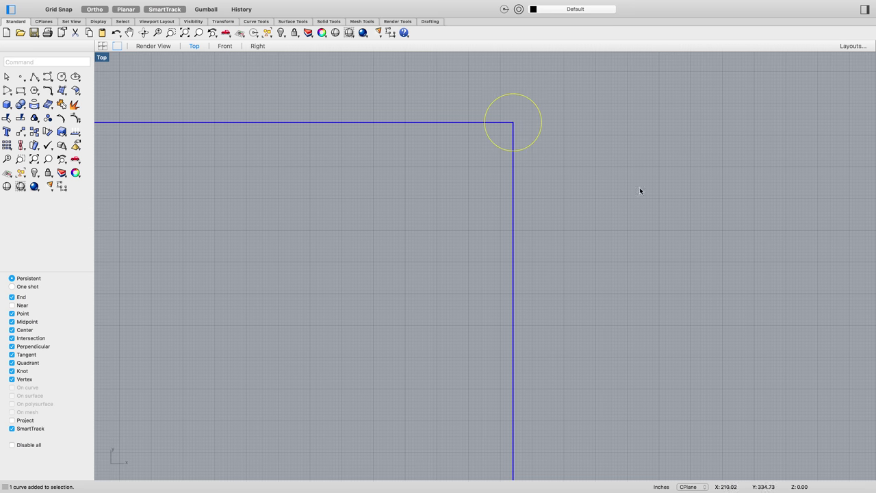
key("Escape")
type("Move")
key("Return")
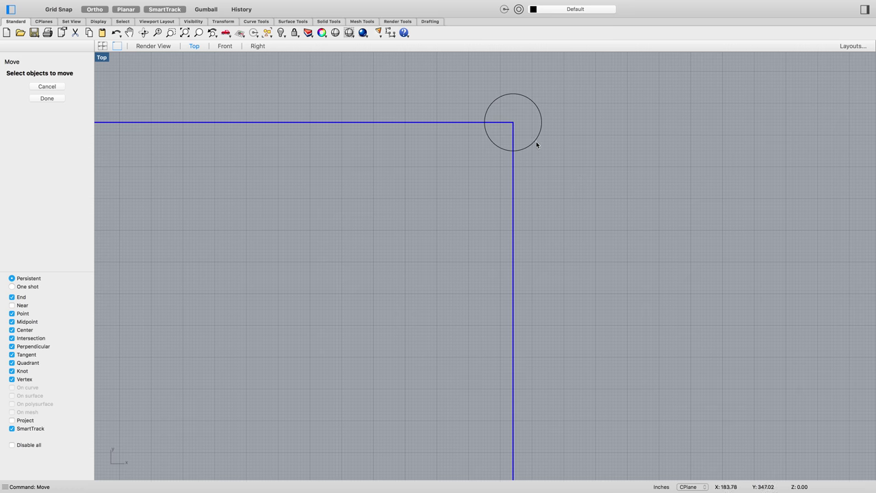
left_click(534, 142)
key("Return")
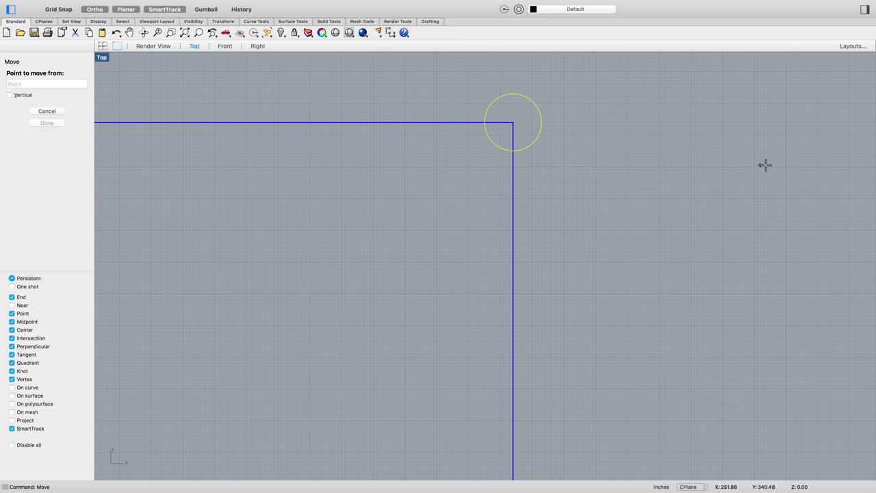
left_click(810, 151)
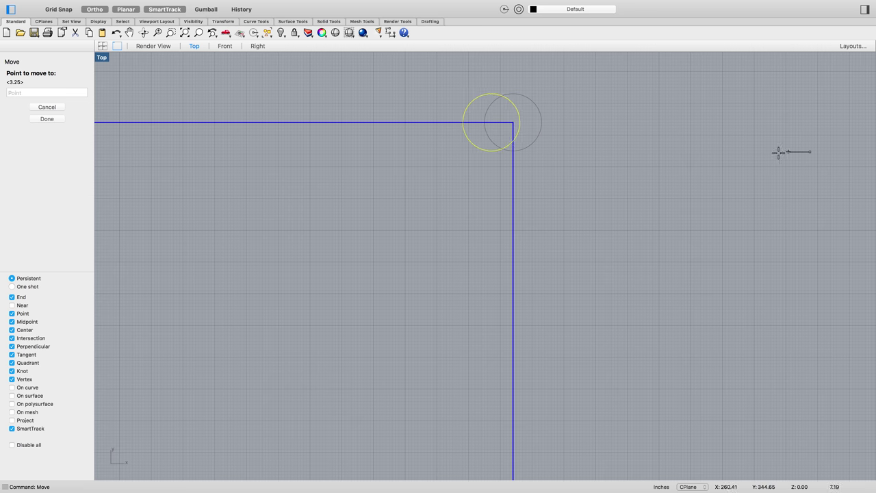
left_click(667, 152)
Step: Move the circle about 40 inches straight down so it lies inside the floor outline
key("Return")
left_click(366, 152)
key("Return")
left_click(712, 86)
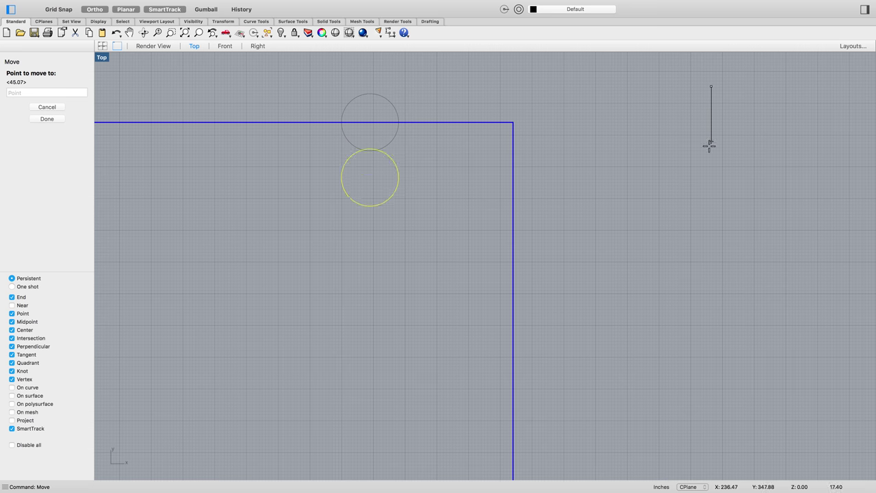
key("Escape")
Step: Move the circle about 101 inches to the left and slightly up, near the floor's upper-left corner
scroll(572, 196, "down", 6)
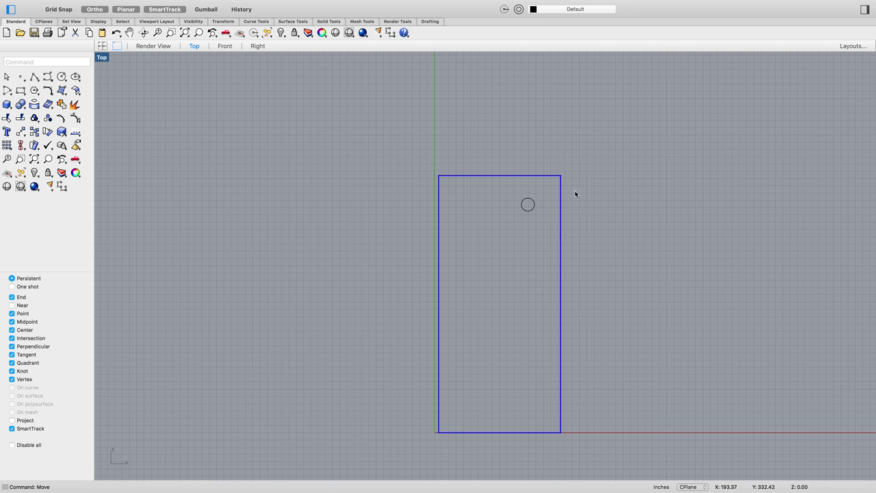
left_click(526, 212)
key("Return")
left_click(728, 220)
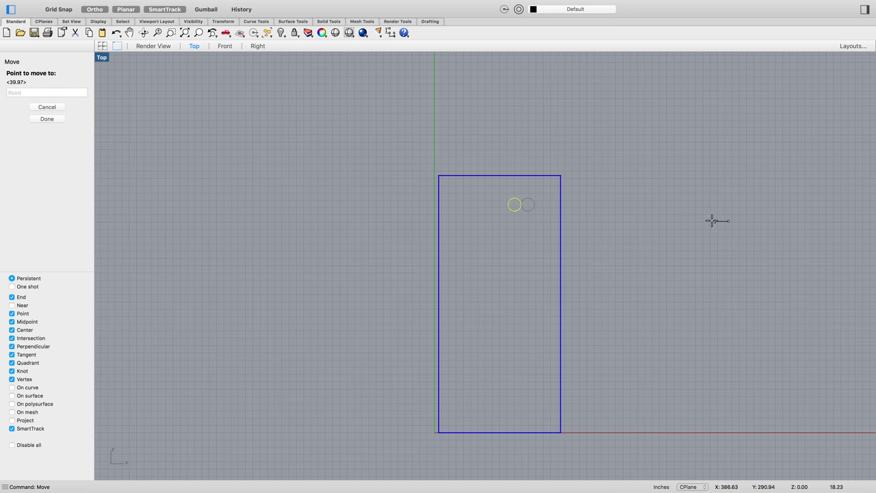
left_click(656, 220)
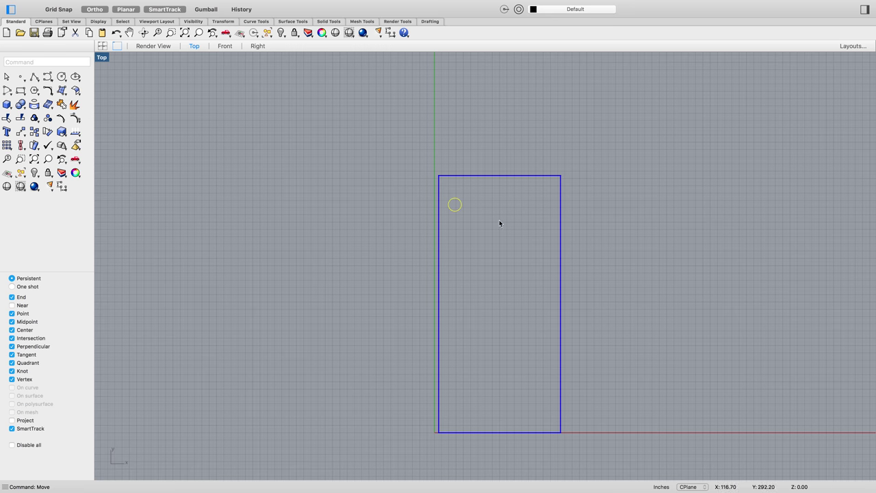
key("Return")
left_click(703, 247)
key("Escape")
Step: Isolate the circle in the perspective view by hiding the floor slab
left_click(152, 46)
right_click_drag(544, 237, 515, 201)
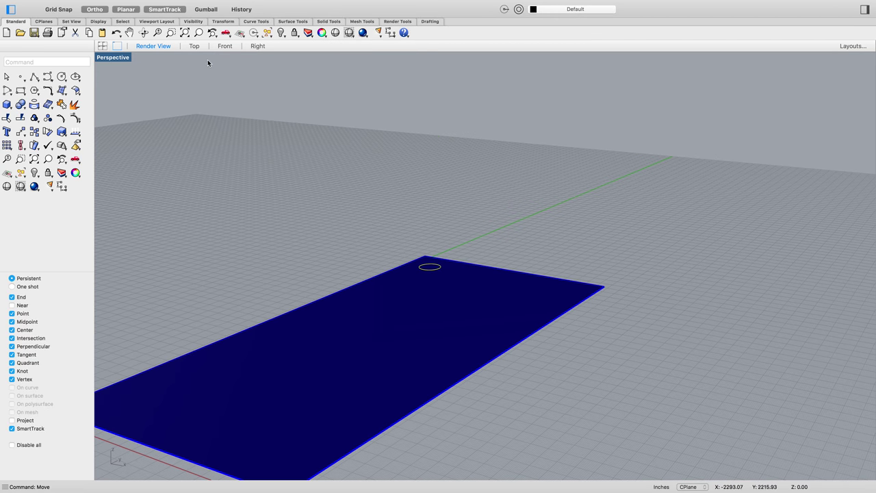
right_click(463, 237)
mouse_move(483, 241)
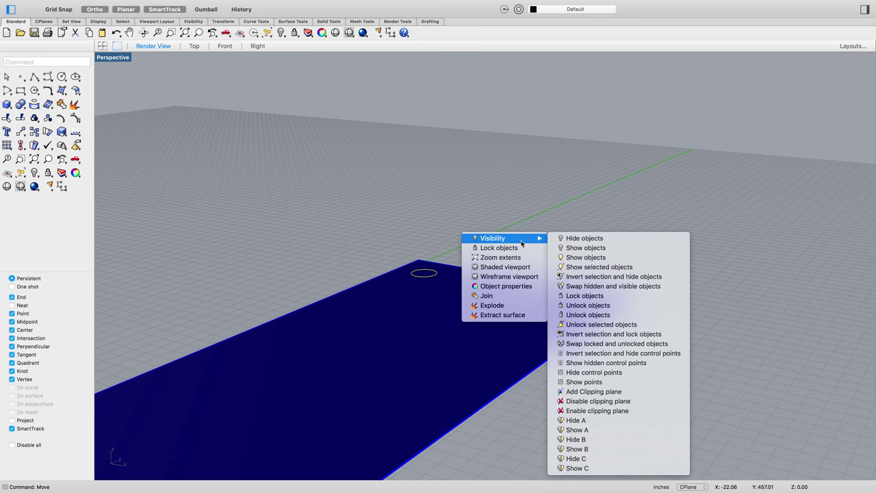
left_click(587, 277)
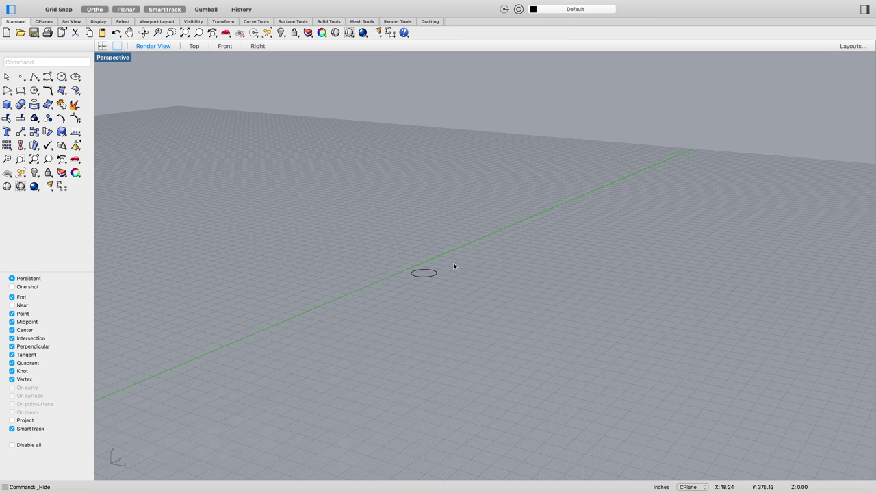
scroll(424, 274, "up", 5)
scroll(415, 274, "up", 1)
mouse_move(356, 275)
right_mouse_down()
mouse_move(352, 283)
mouse_move(345, 276)
mouse_move(352, 278)
right_mouse_up()
scroll(321, 265, "up", 3)
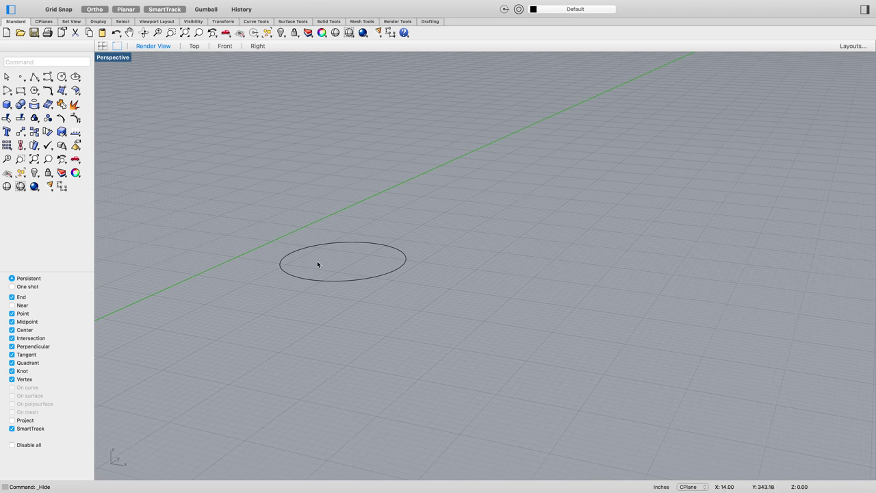
right_click(250, 267)
left_click(230, 263)
right_click_drag(223, 266, 332, 287, "shift")
scroll(443, 292, "up", 15)
scroll(442, 293, "down", 6)
type("C")
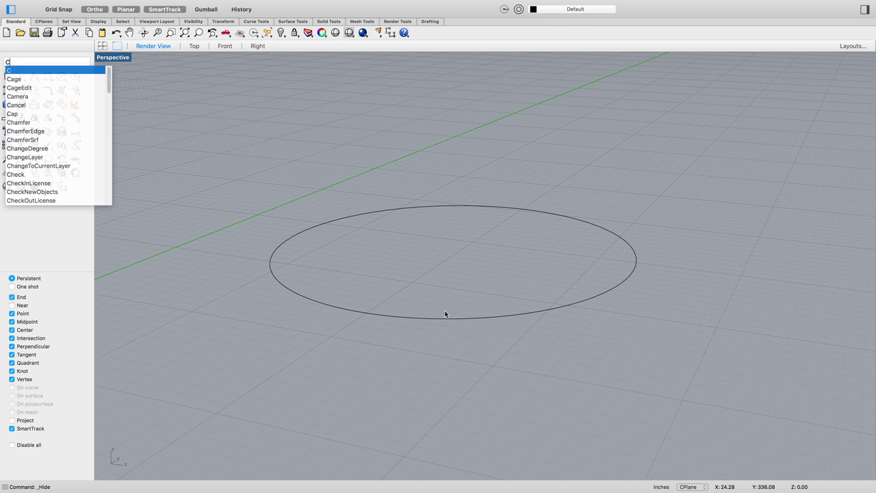
type("lv")
key("Return")
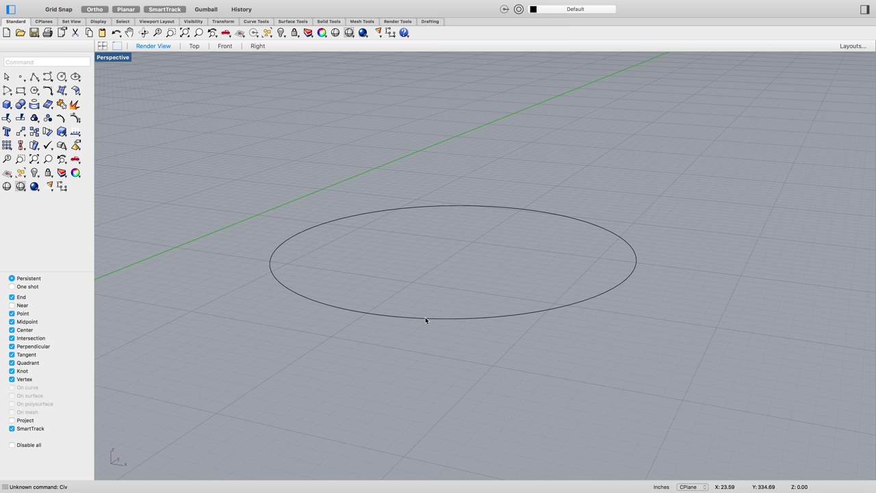
left_click(425, 318)
key("super+h")
key("super+z")
Step: Draw a 1-inch diameter circle at the centre of the 18-inch circle
type("Circle")
key("Return")
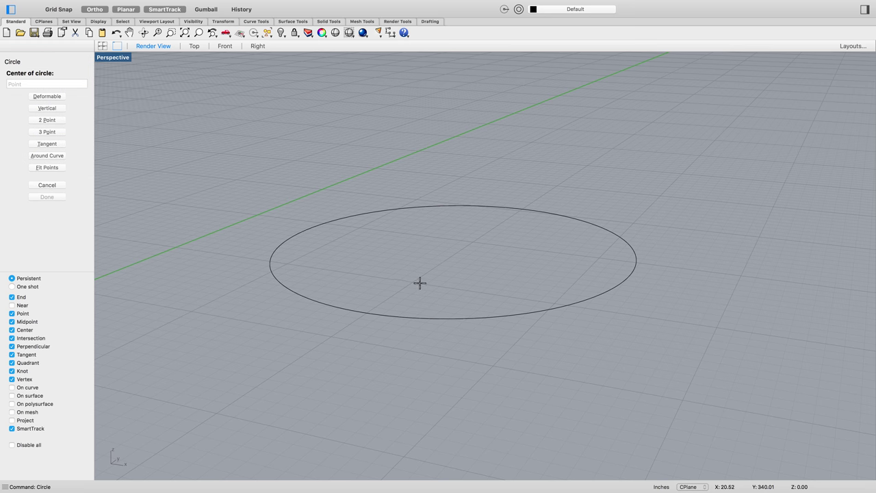
left_click(454, 254)
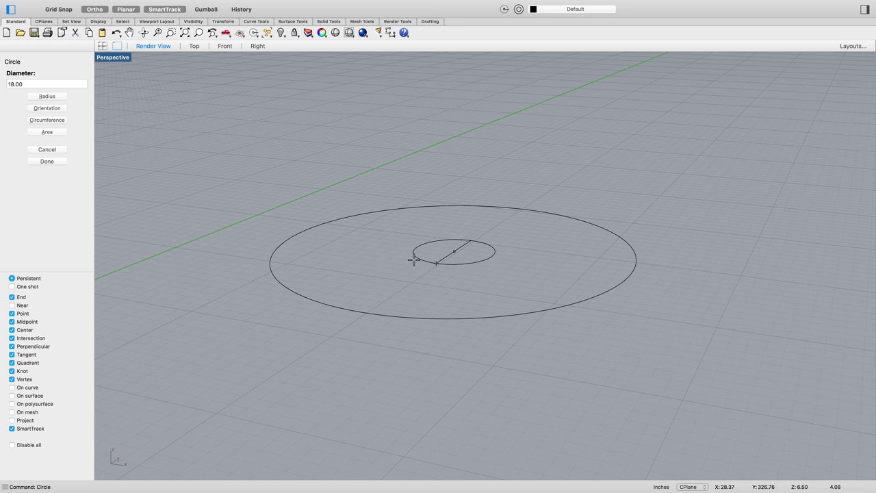
right_click_drag(415, 256, 495, 286)
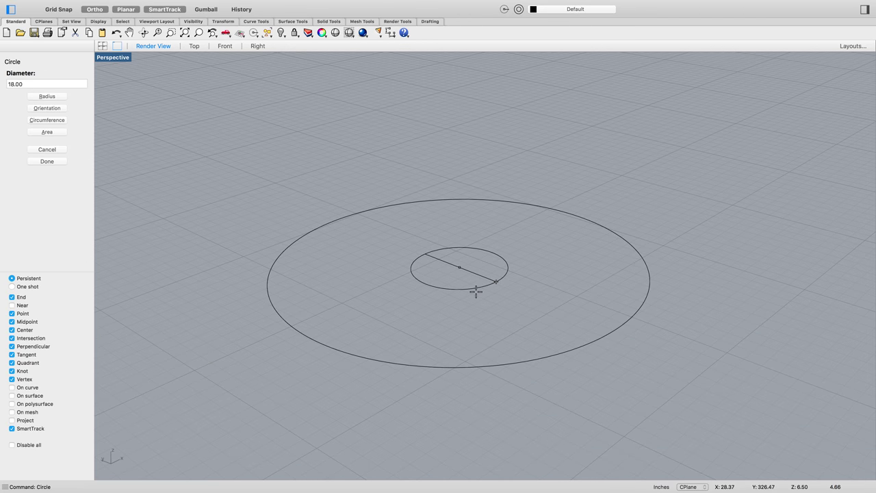
type("1")
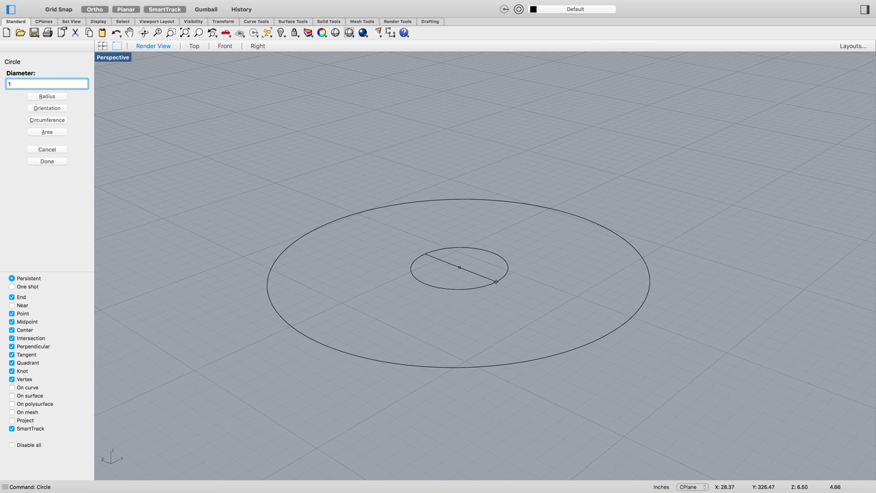
key("Return")
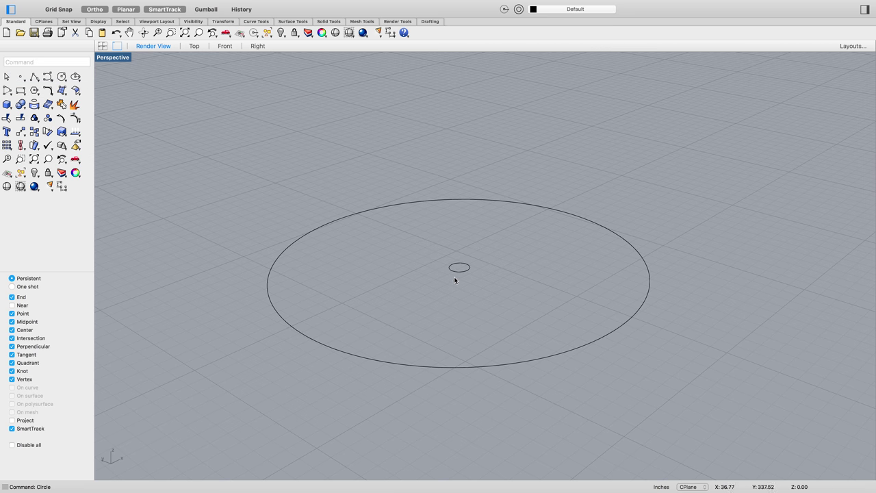
mouse_move(476, 293)
right_mouse_down()
mouse_move(494, 282)
mouse_move(482, 297)
right_mouse_up()
scroll(474, 271, "down", 7)
right_click_drag(527, 276, 483, 264)
scroll(454, 256, "up", 2)
scroll(454, 257, "up", 5)
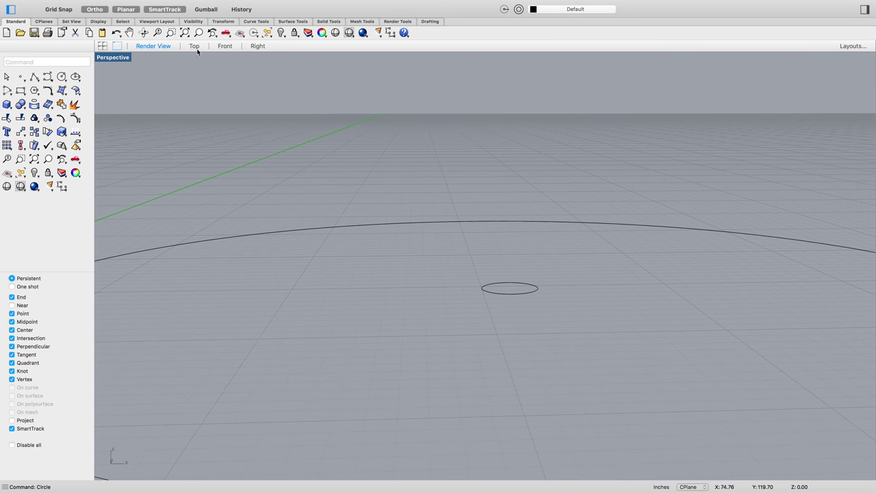
type("poly")
key("Return")
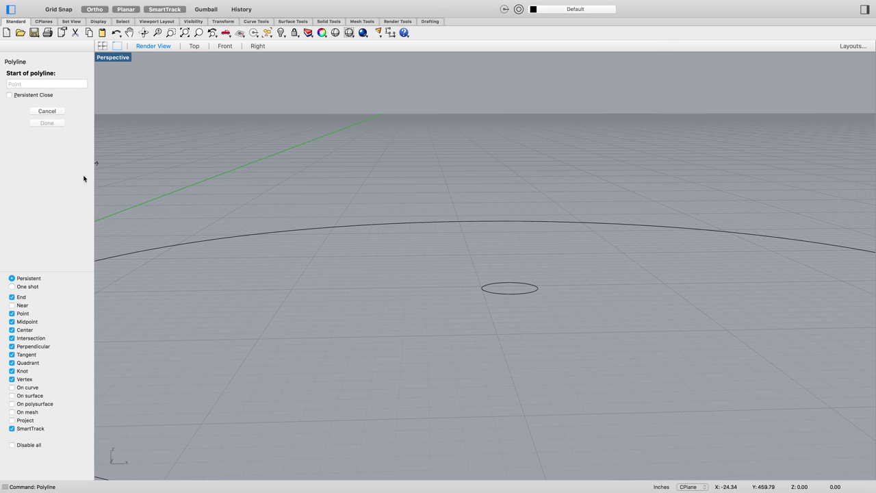
left_click(510, 288)
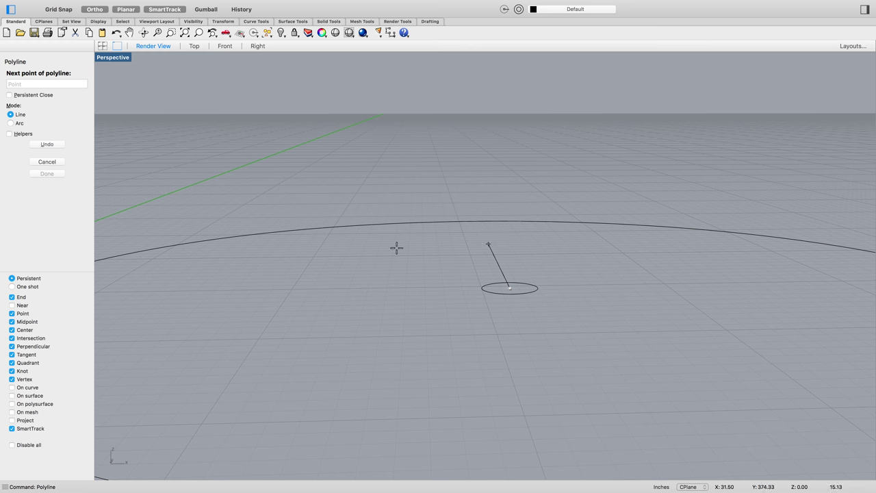
key("Escape")
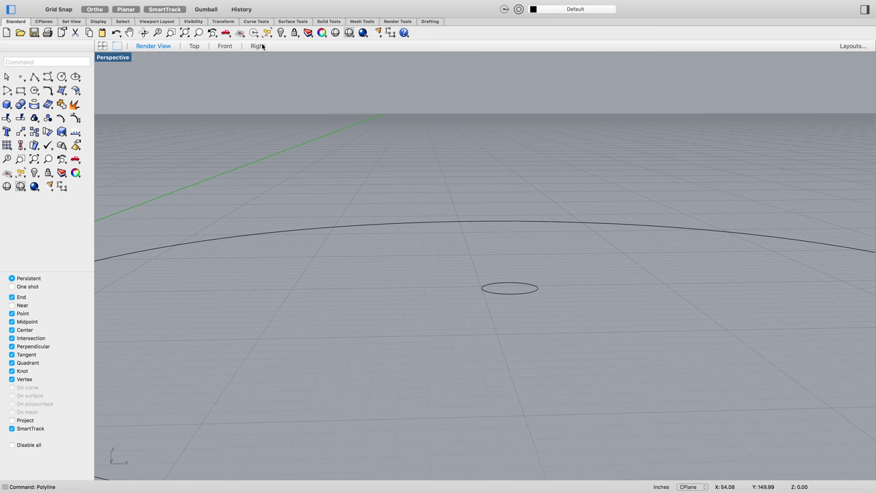
Step: In the front view, begin a polyline at the circles' centre with a 64-inch vertical segment going up
left_click(225, 46)
scroll(415, 278, "up", 10)
scroll(408, 279, "up", 3)
scroll(404, 276, "down", 2)
type("pol")
key("Return")
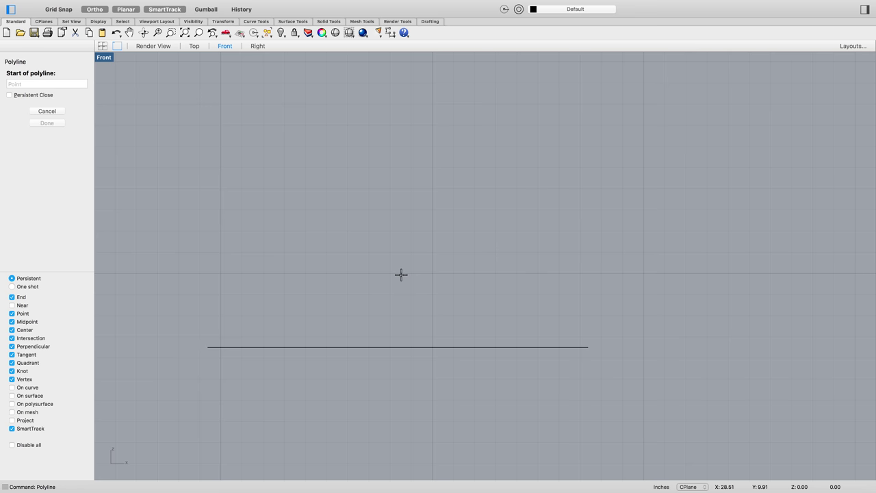
left_click(397, 347)
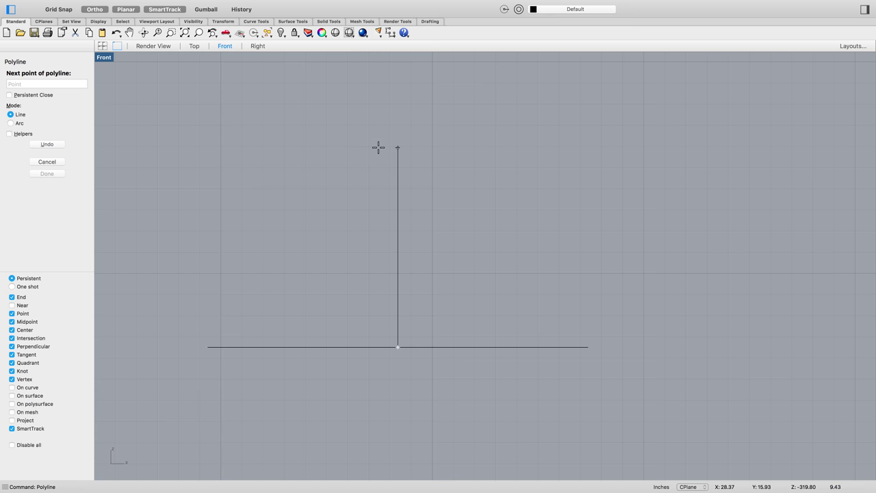
type("5'4")
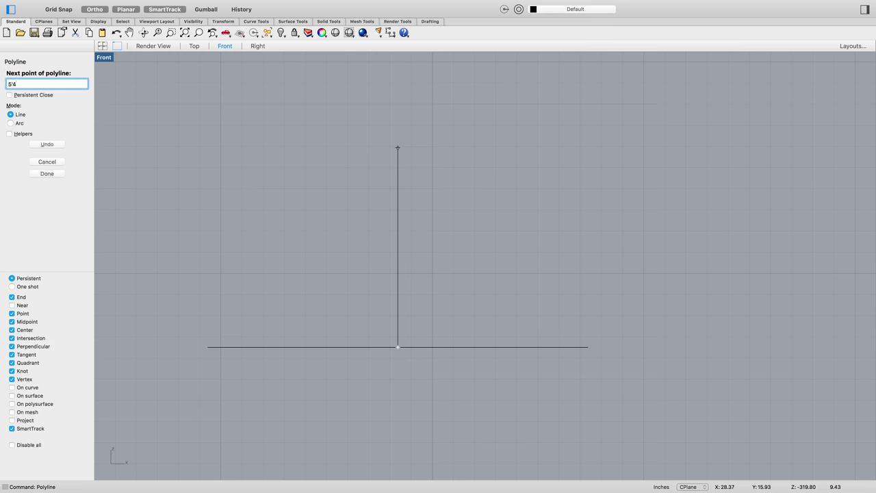
key("Return")
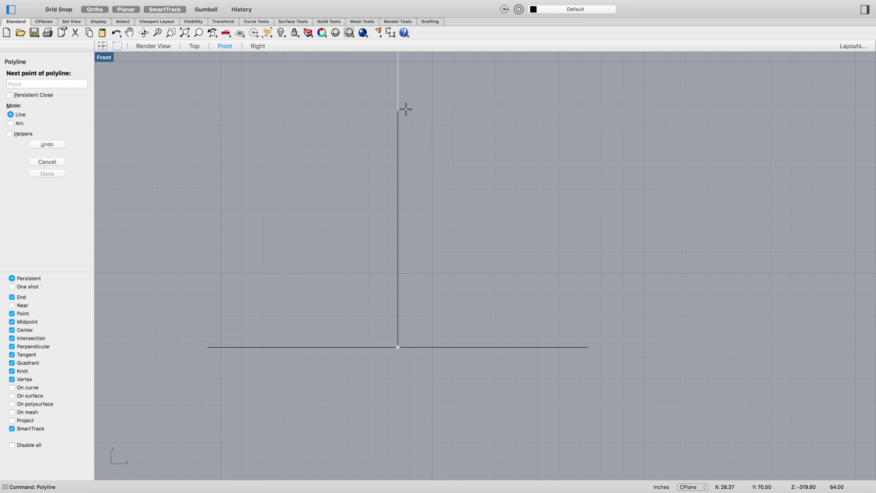
Step: Add an 18-inch horizontal segment running left from the top of the vertical segment and finish the polyline
scroll(372, 84, "down", 6)
right_click_drag(337, 107, 320, 270)
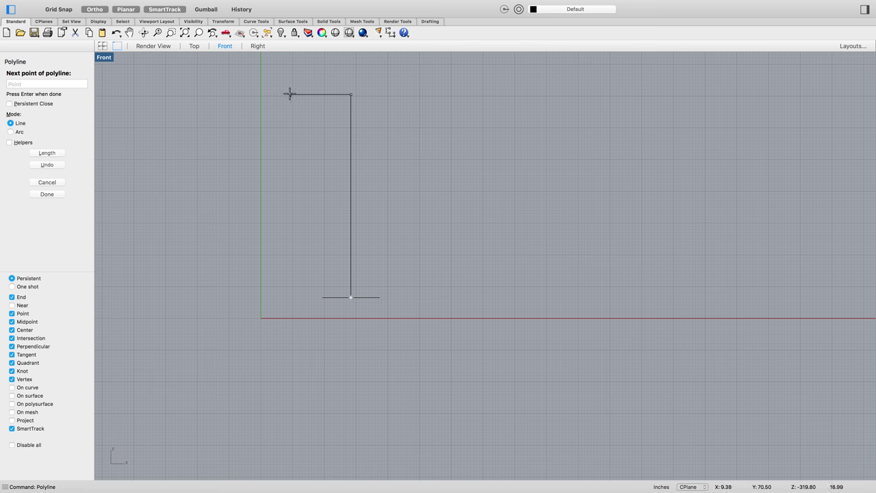
type("18")
key("Return")
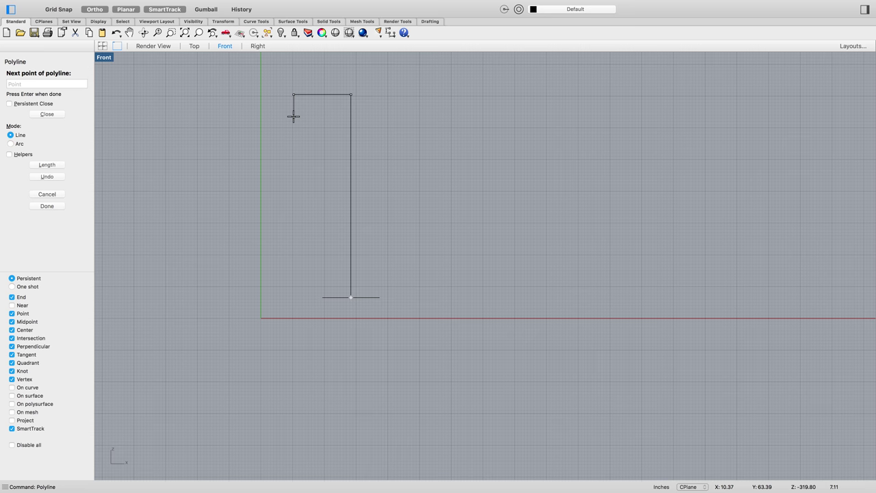
key("Return")
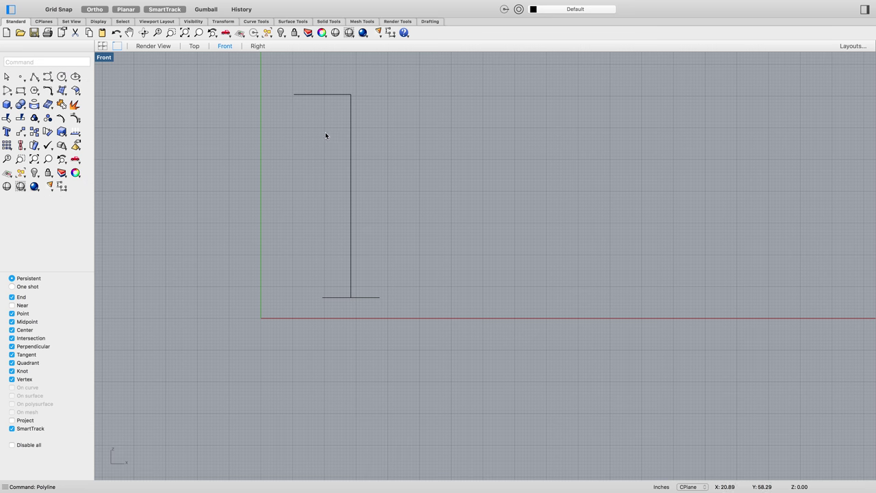
Step: Try to draw a 6-inch downward polyline segment from the free end of the horizontal segment, and delete it
key("Return")
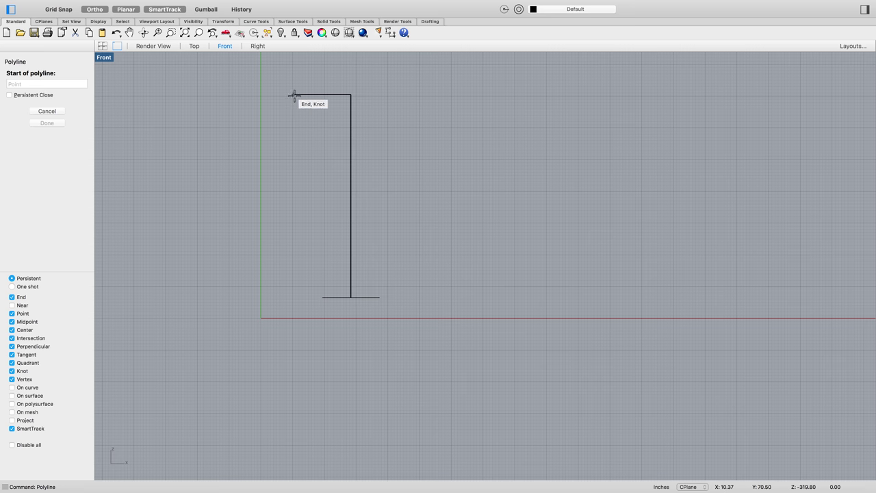
left_click(294, 96)
type("8")
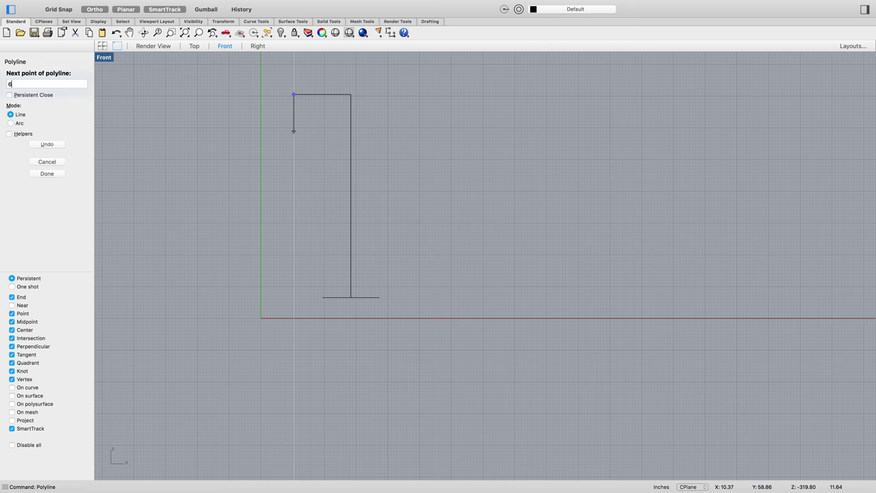
left_click(293, 132)
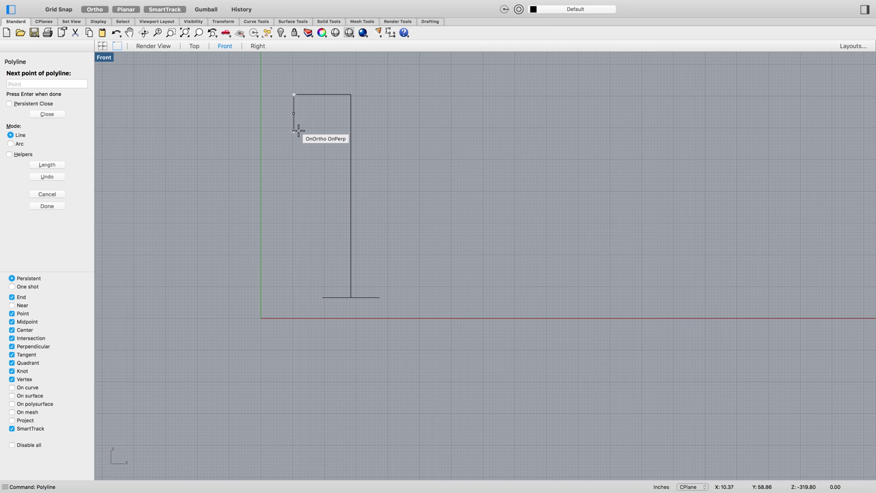
key("Return")
left_click(295, 125)
key("Delete")
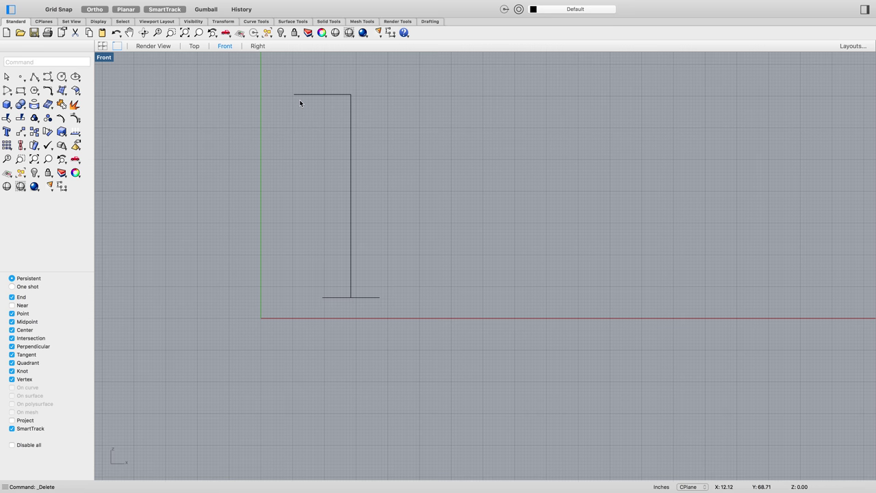
type("Layer")
key("Return")
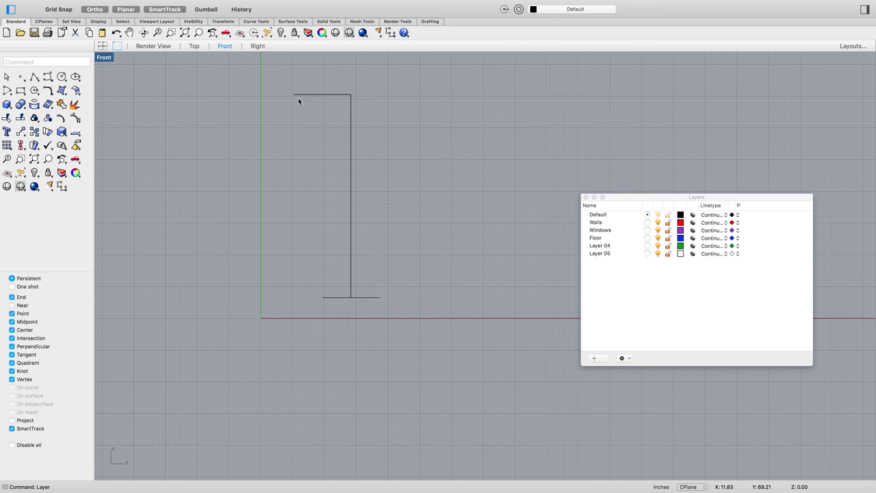
left_click(583, 197)
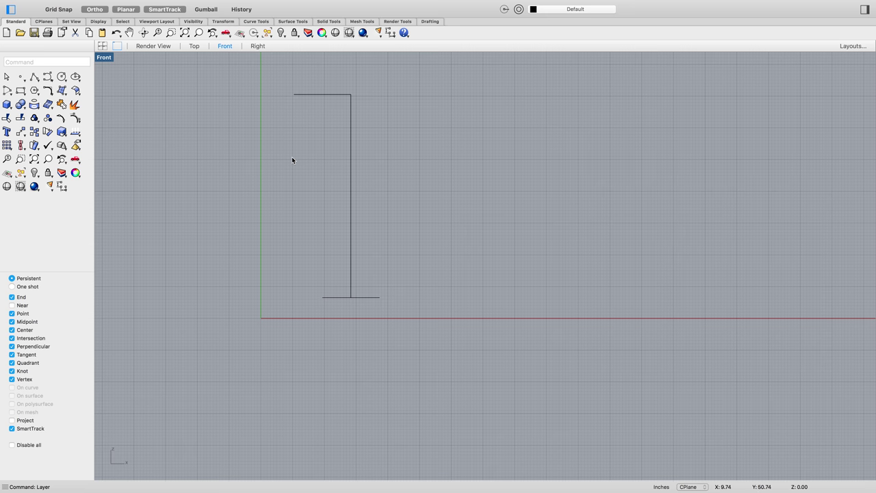
Step: Draw a separate 6-inch line straight down from the free left end of the polyline's horizontal segment
type("Line")
key("Return")
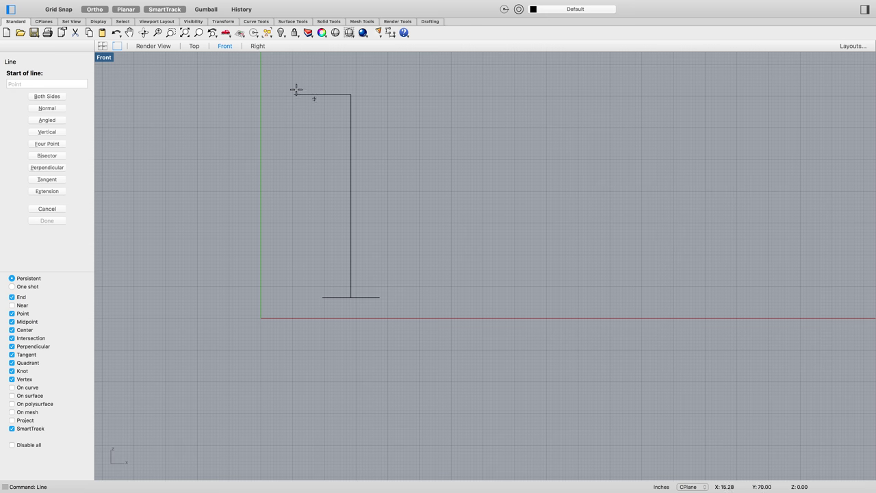
left_click(294, 95)
type("6")
key("Return")
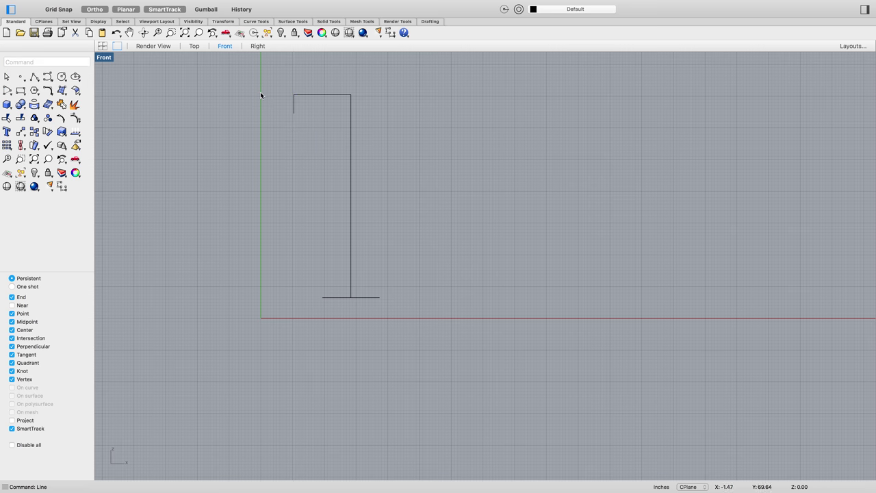
Step: Try to fillet the upper-left corner between the short vertical line and the horizontal segment with a 6-inch radius
scroll(261, 92, "up", 4)
scroll(350, 142, "up", 2)
scroll(335, 144, "down", 4)
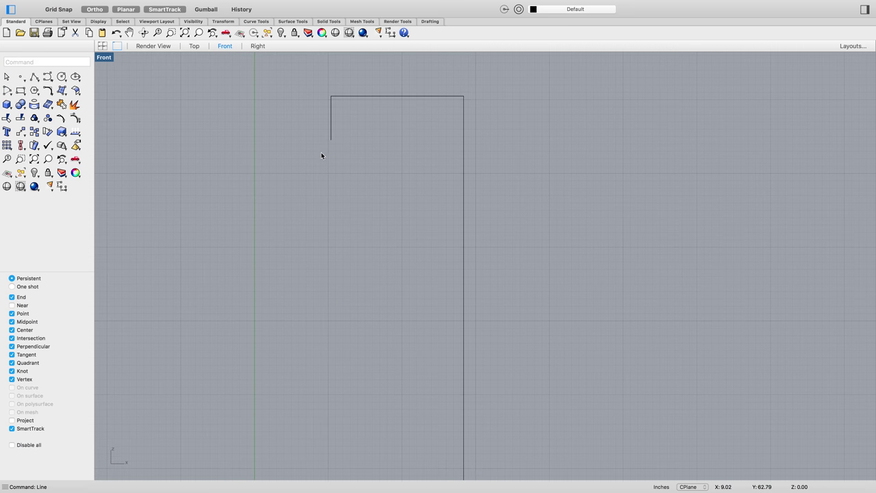
left_click(327, 130)
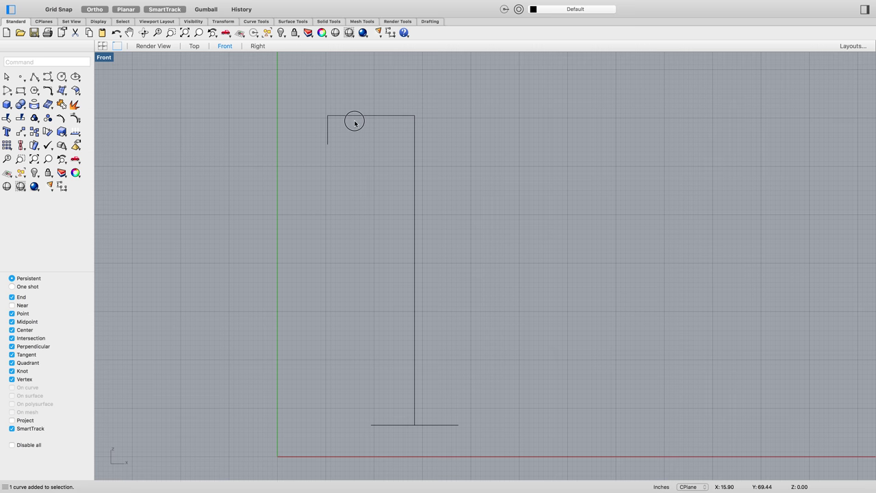
type("fil")
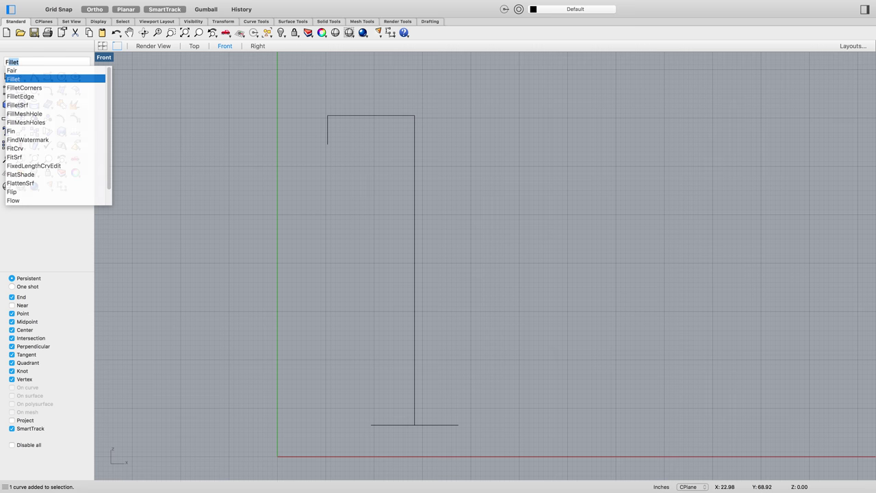
key("Return")
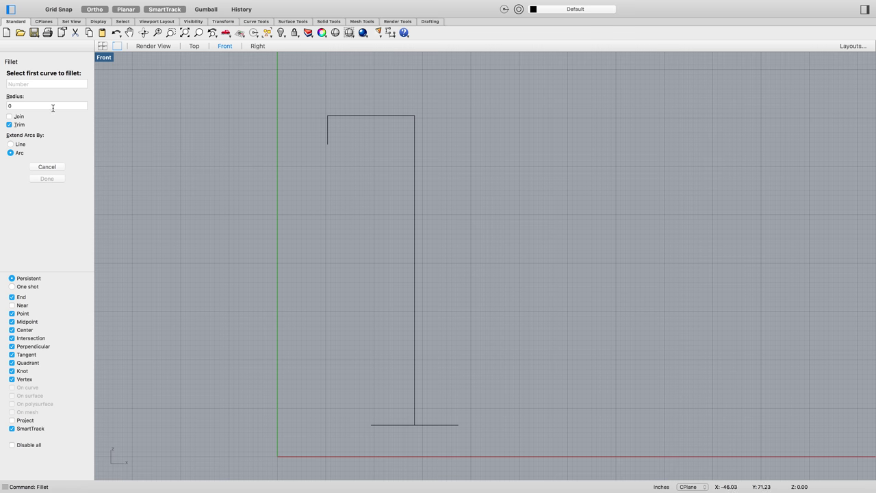
left_click(52, 105)
key("Return")
left_click(328, 131)
left_click(341, 120)
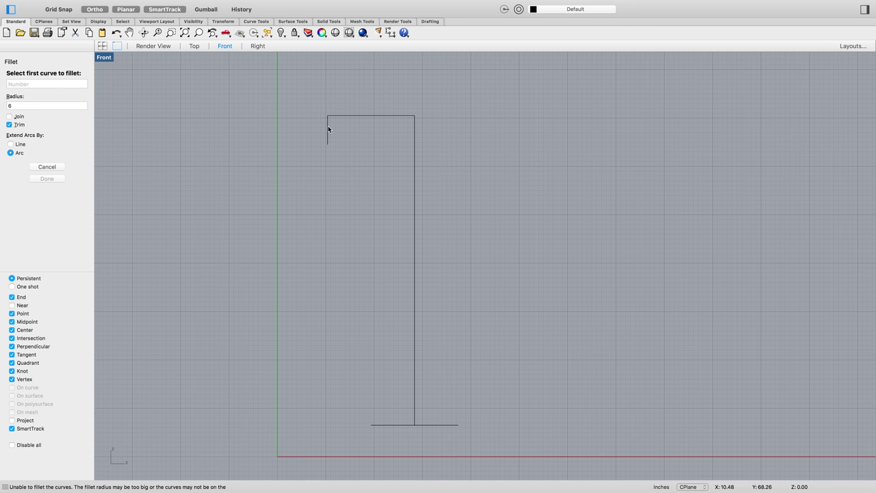
left_click(328, 126)
left_click(344, 116)
Step: Try again to fillet the upper-left corner, using the short vertical line and the horizontal segment
left_click(42, 106)
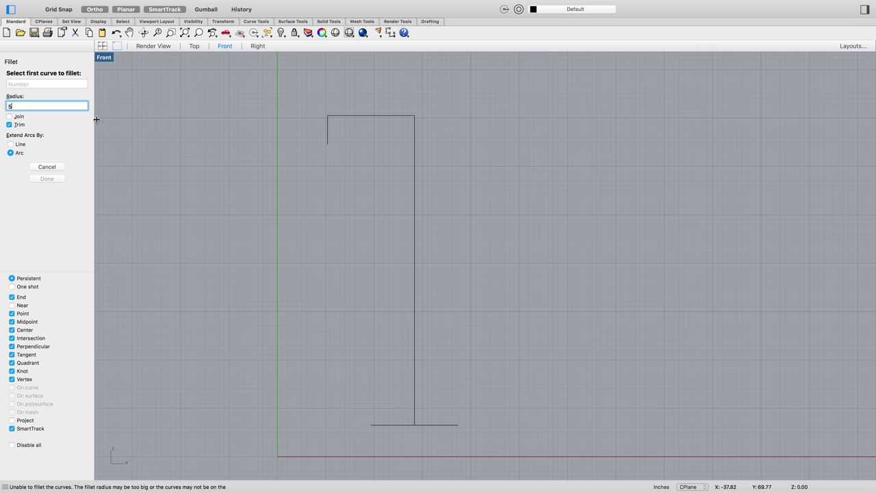
right_click(327, 128)
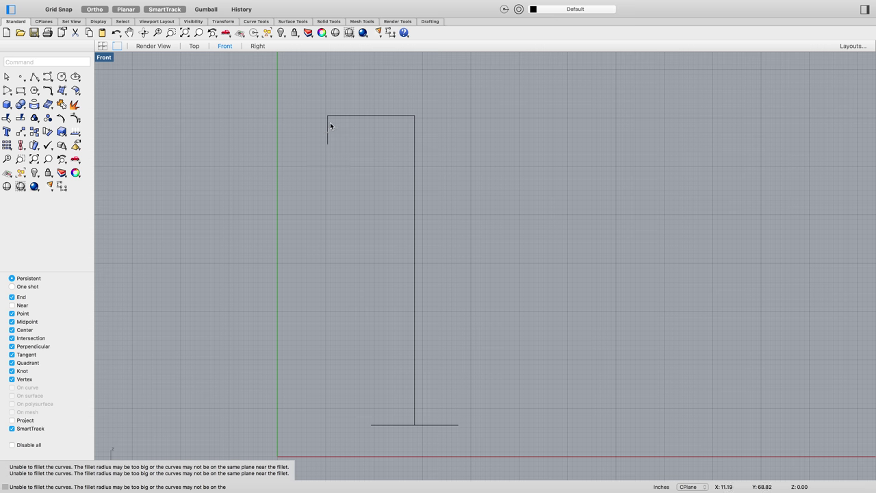
right_click(327, 124)
left_click(328, 124)
left_click(341, 115)
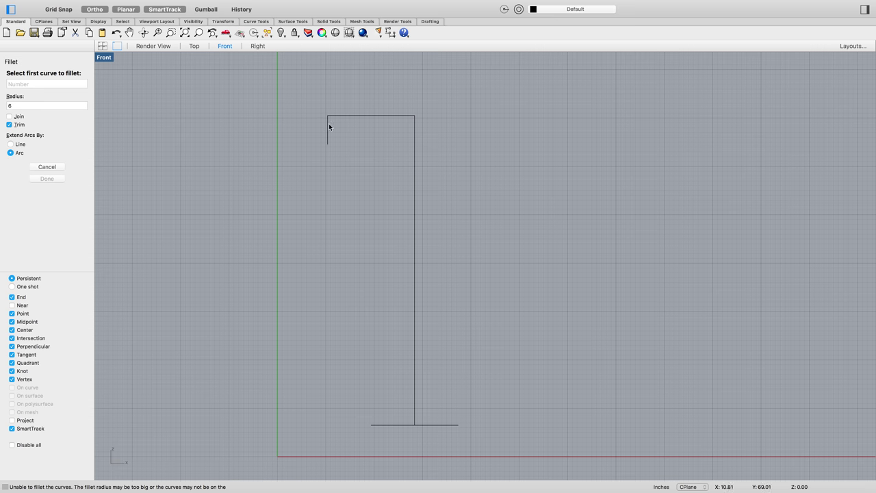
left_click(329, 126)
left_click(349, 116)
key("Escape")
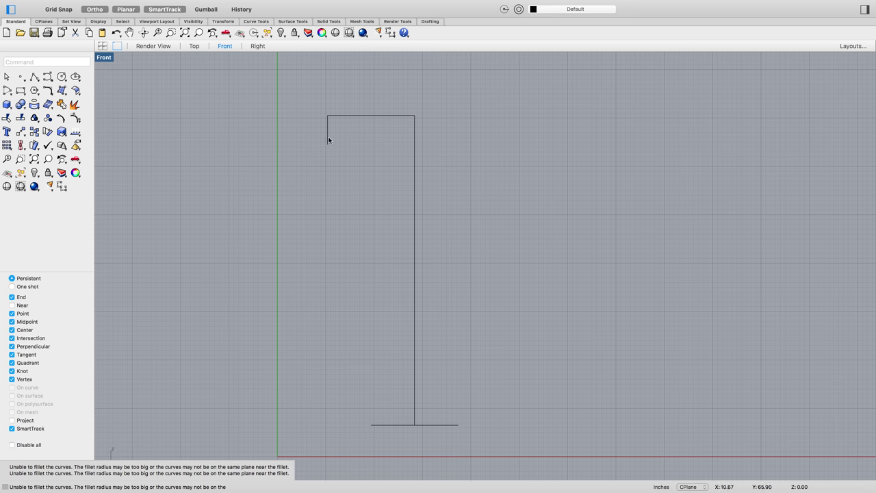
Step: Fillet the upper-left and upper-right corners of the profile with a 5-inch radius
type("Fillet")
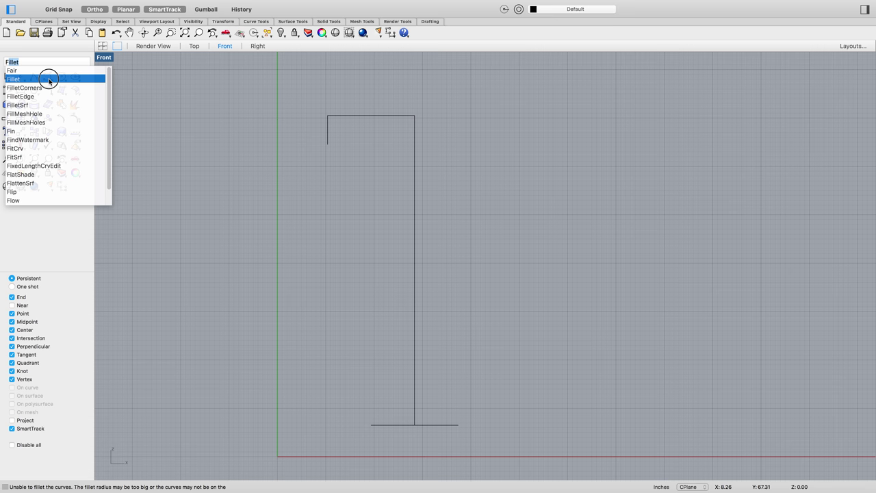
left_click(15, 80)
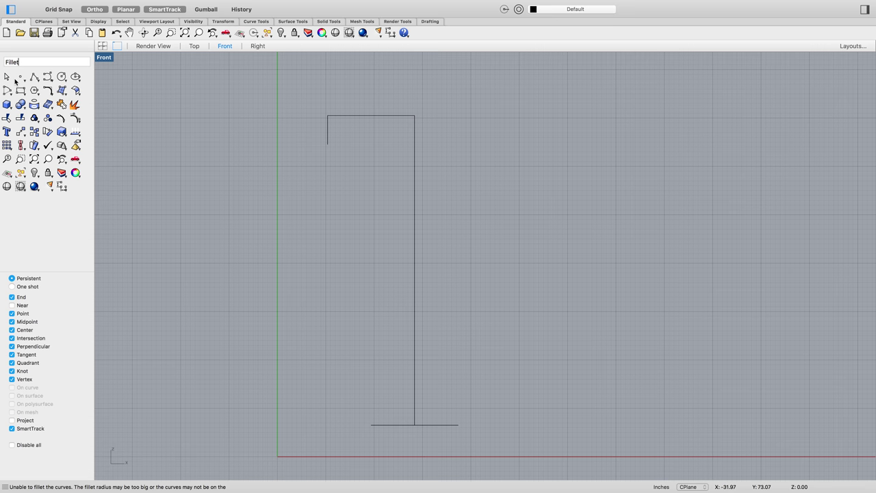
key("Return")
double_click(32, 106)
type("6")
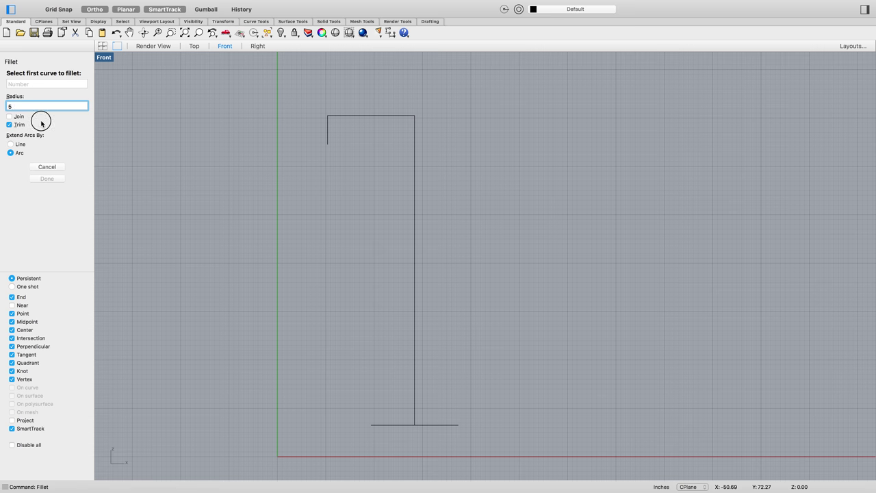
left_click(44, 83)
left_click(328, 131)
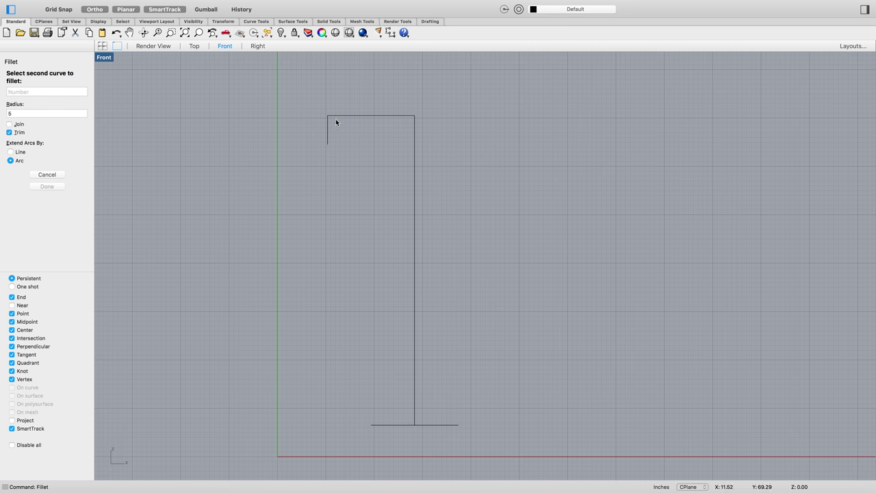
left_click(341, 118)
key("Return")
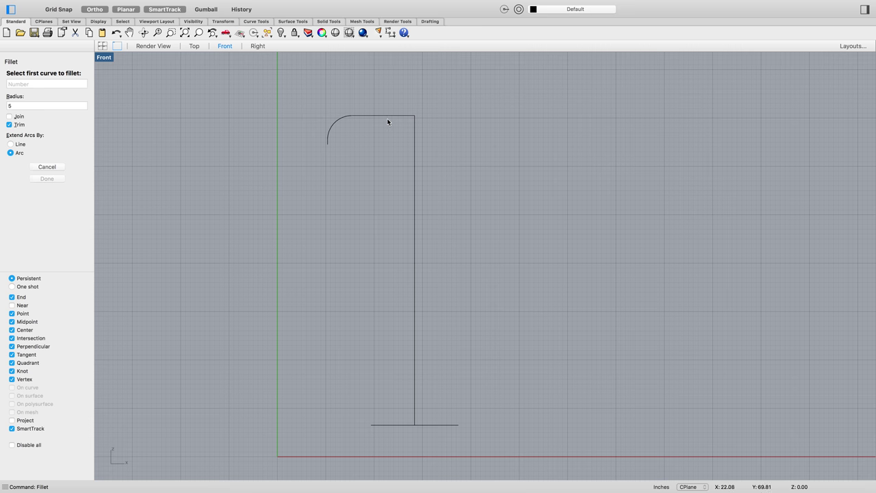
left_click(388, 117)
left_click(414, 141)
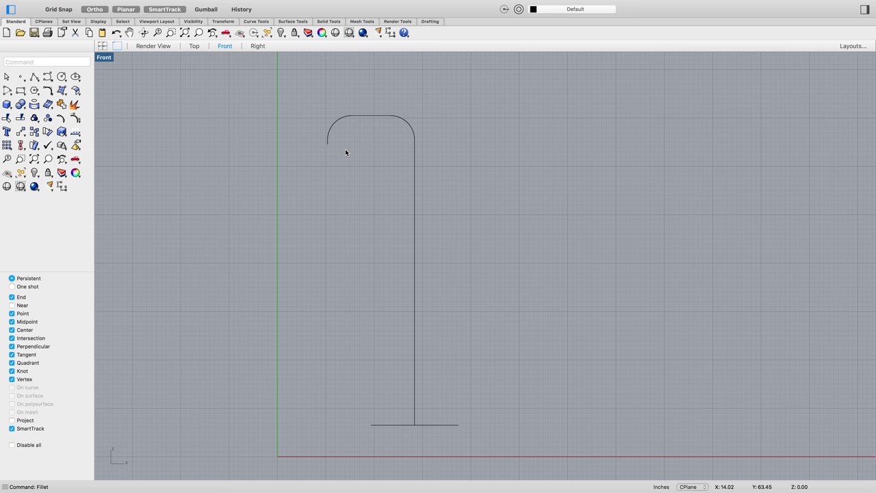
type("Splin")
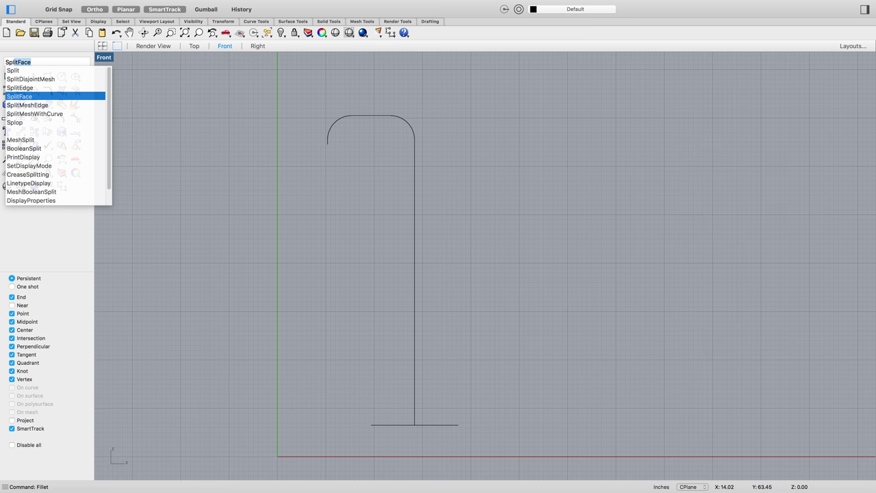
type("e")
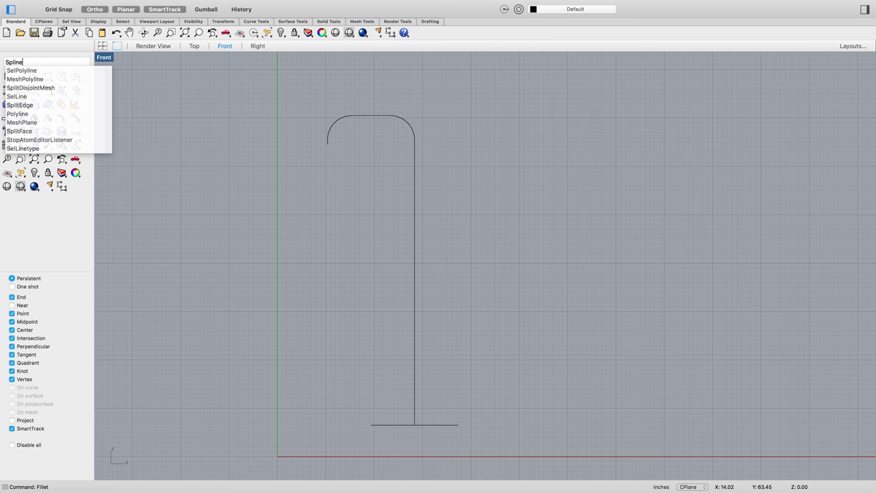
scroll(345, 150, "down", 2)
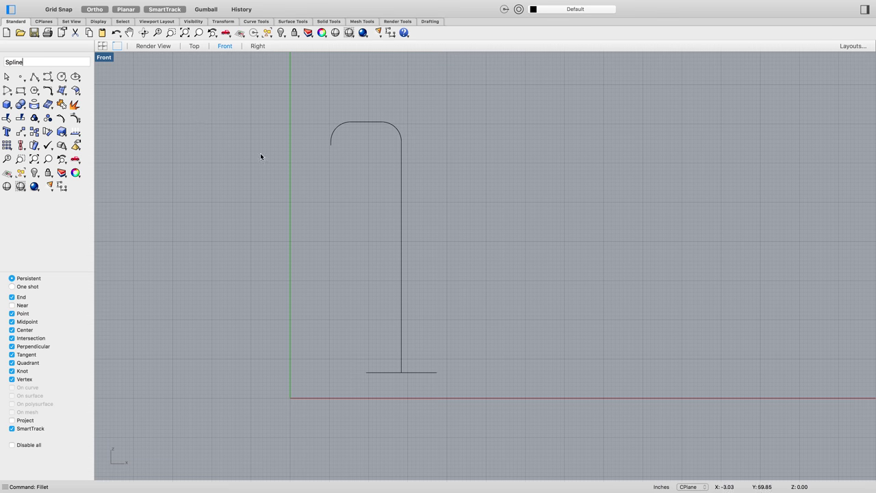
key("Escape")
type("Poly")
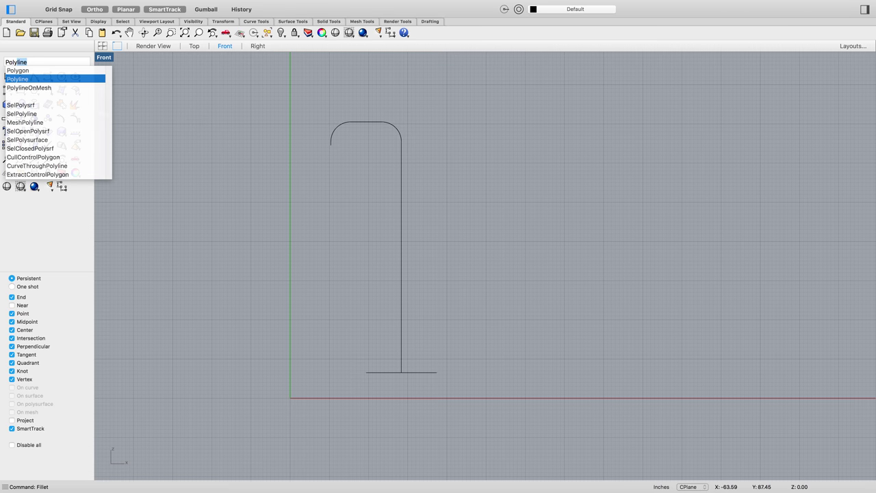
key("Return")
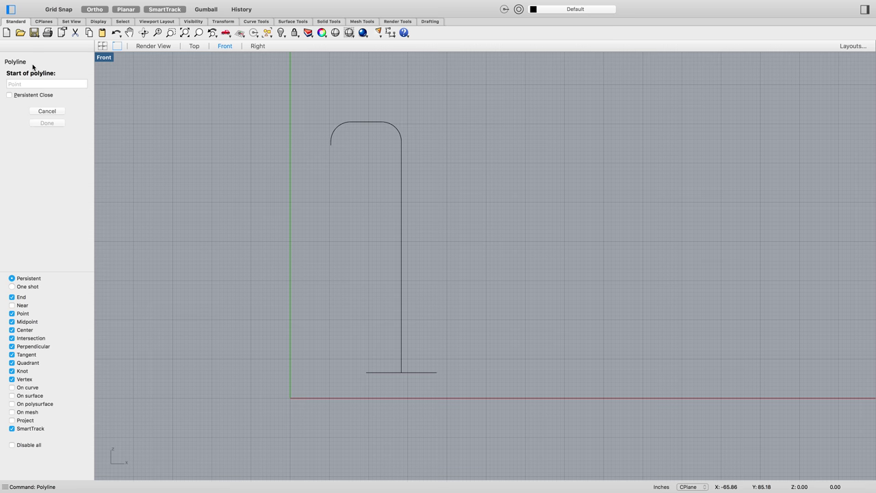
left_click(38, 111)
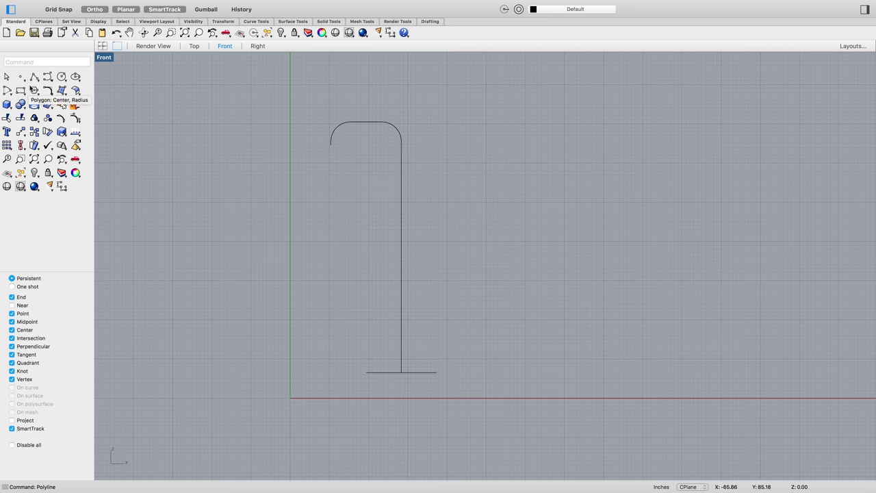
left_click(38, 81)
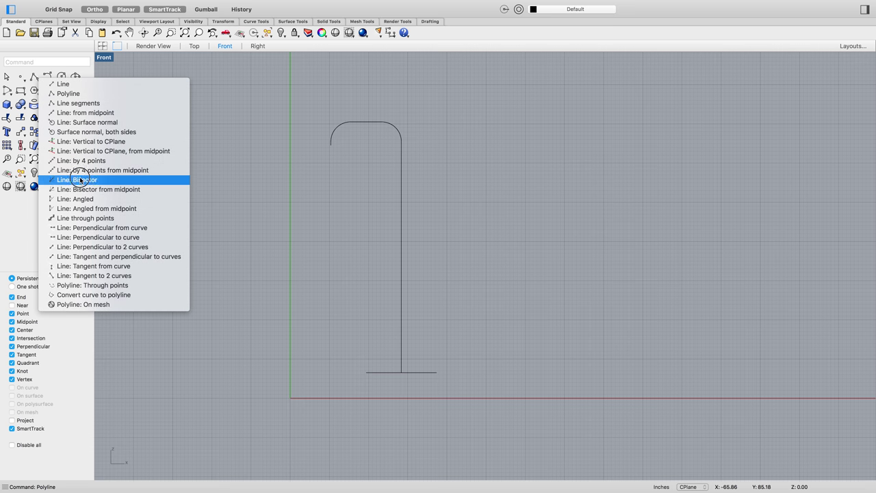
left_click(107, 228)
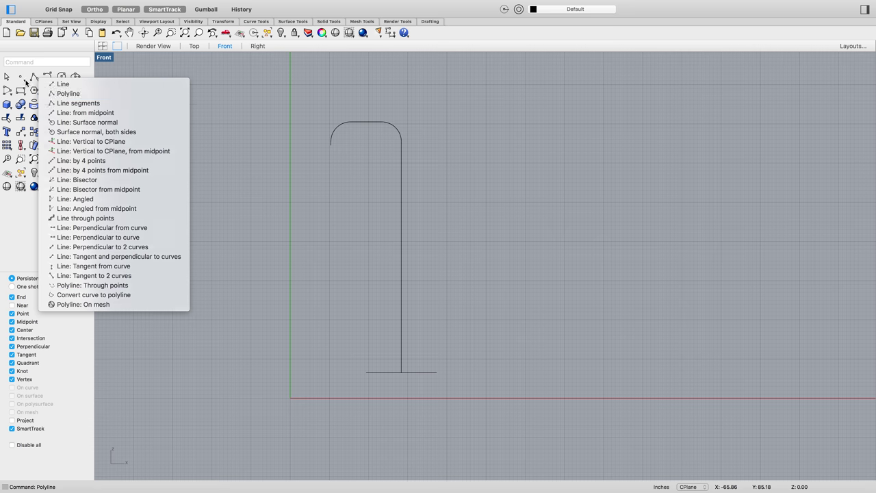
Step: Draw a degree-3 control point curve with Ortho off, from the profile's free left end up to the start of the right fillet
left_click_drag(50, 77, 79, 80)
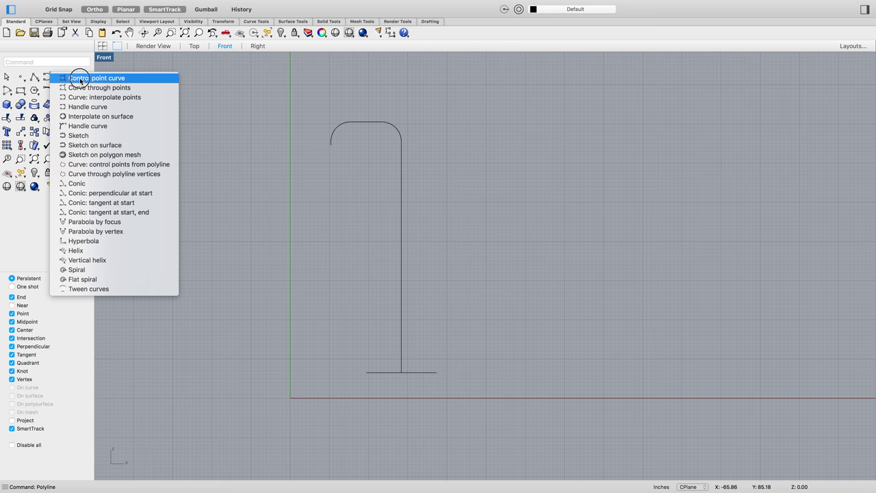
left_click(79, 80)
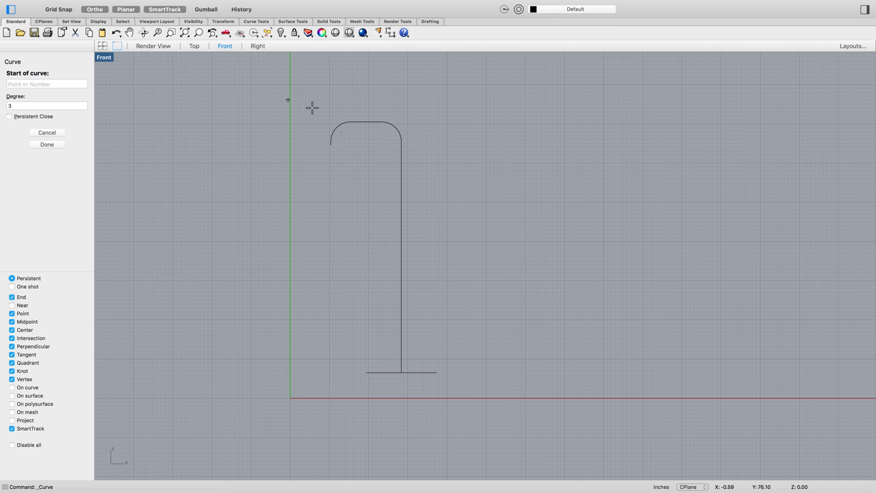
left_click(329, 143)
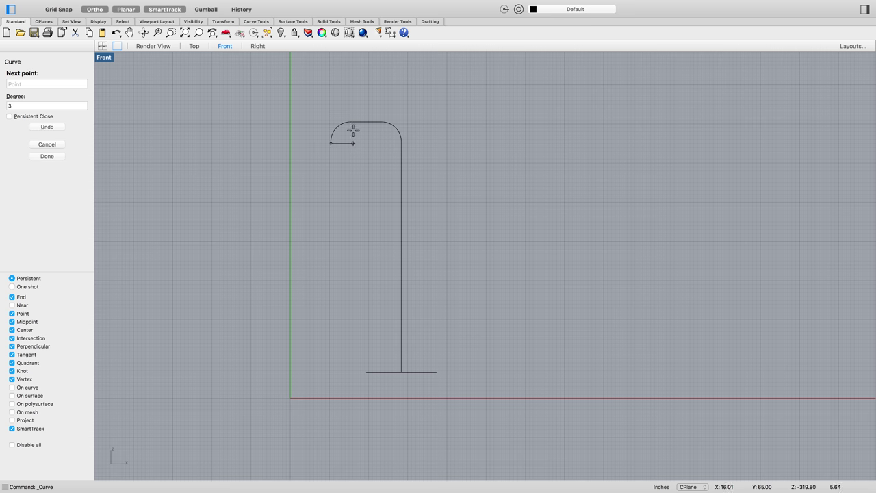
left_click(95, 10)
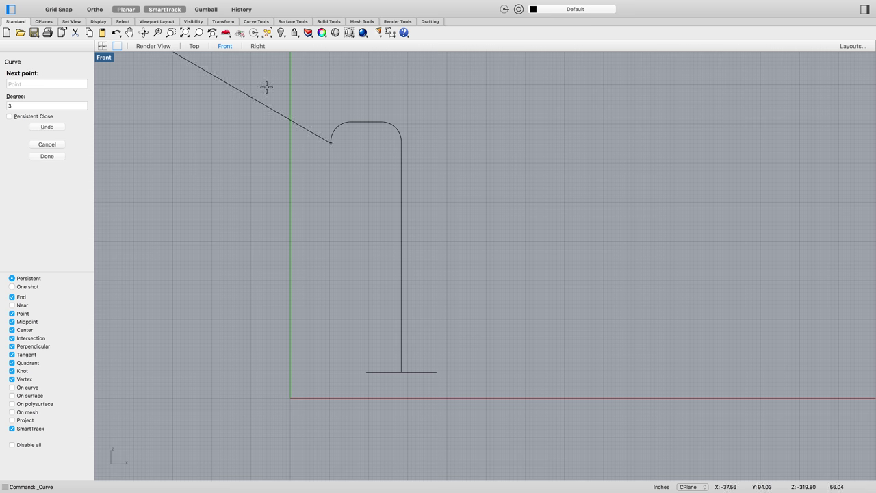
left_click(354, 121)
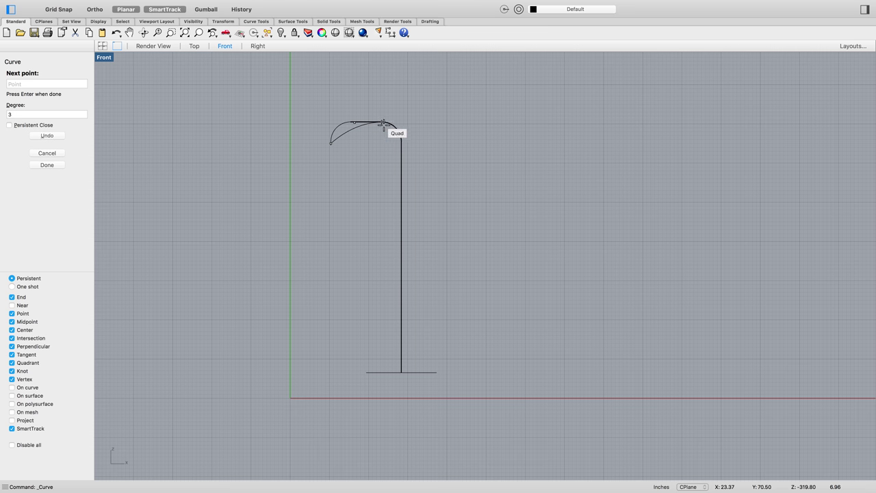
left_click(382, 122)
left_click(401, 135)
key("Return")
Step: Explode the stem profile consisting of the horizontal segment, right fillet and long vertical line
left_click(337, 131)
left_click(355, 124)
type("x")
key("BackSpace")
left_click(367, 158)
left_click(356, 127)
type("Ex")
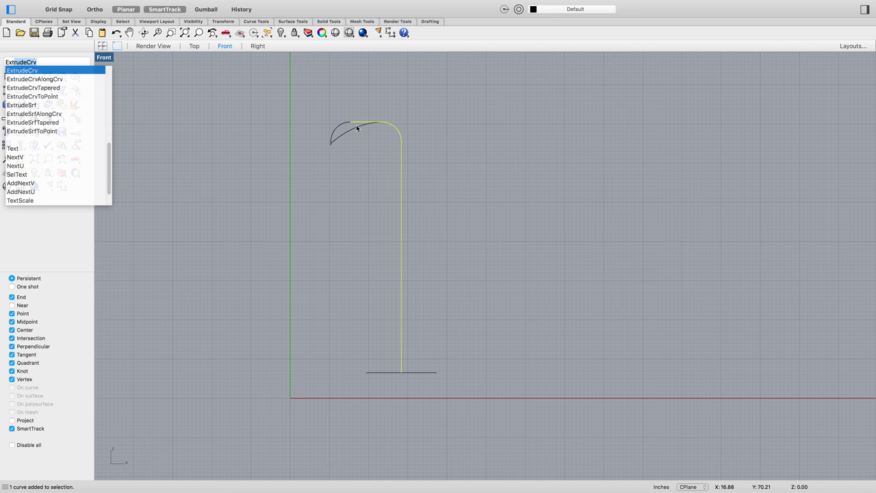
type("plode")
key("Return")
Step: Delete the horizontal top segment, the left fillet arc and the short vertical line at the left end
left_click(363, 142)
left_click(363, 123)
key("Delete")
scroll(375, 124, "up", 10)
scroll(434, 126, "down", 8)
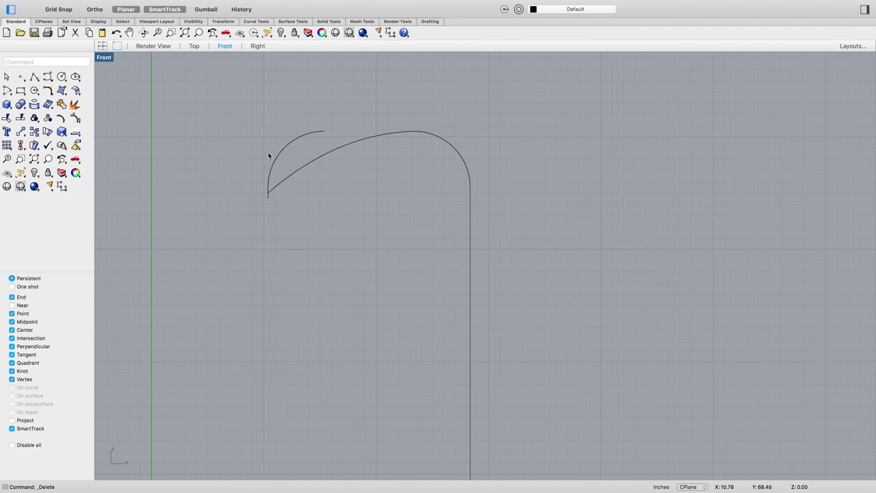
left_click(271, 170)
key("Delete")
left_click_drag(246, 224, 281, 142)
key("Delete")
Step: Join the new curve, the right fillet arc and the long vertical line into one stem curve
left_click_drag(443, 117, 303, 224)
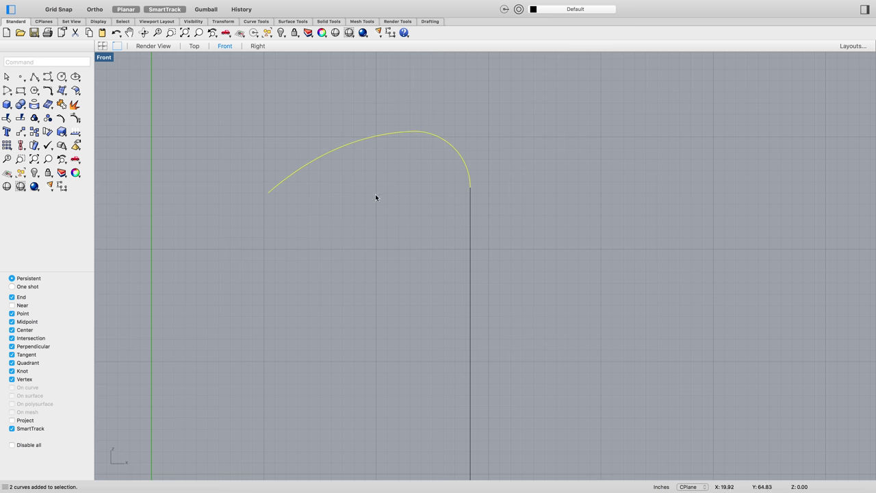
left_click(415, 198)
left_click_drag(580, 120, 252, 339)
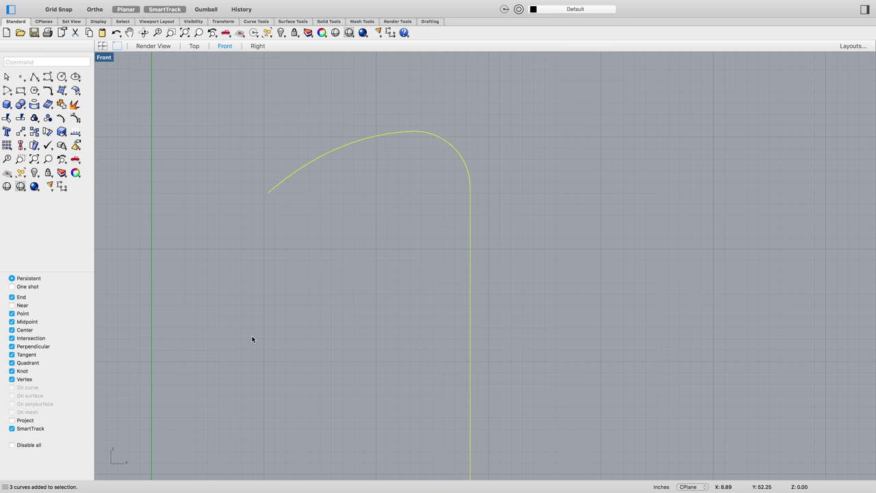
type("join")
key("Return")
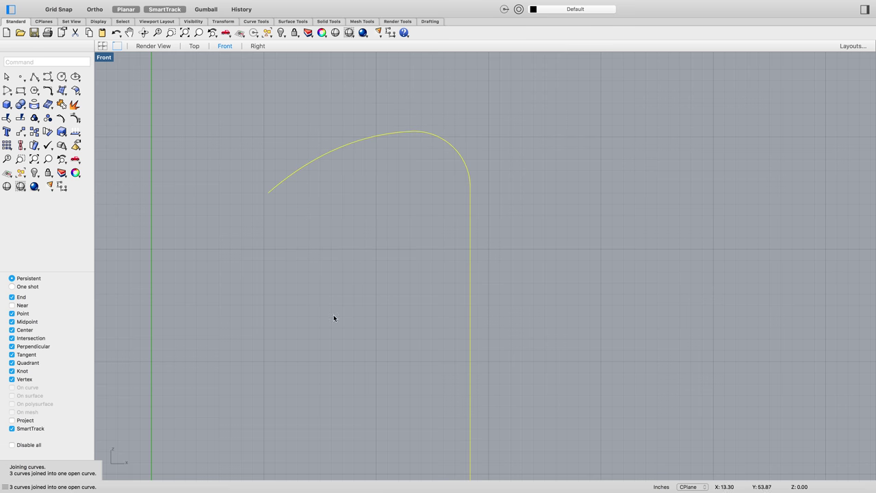
left_click(500, 260)
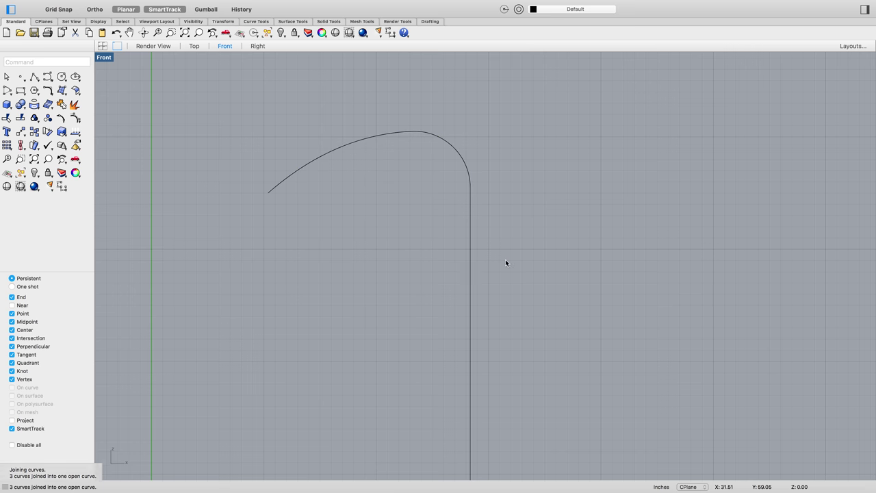
left_click(470, 278)
scroll(473, 276, "down", 15)
scroll(475, 319, "up", 8)
left_click(357, 215)
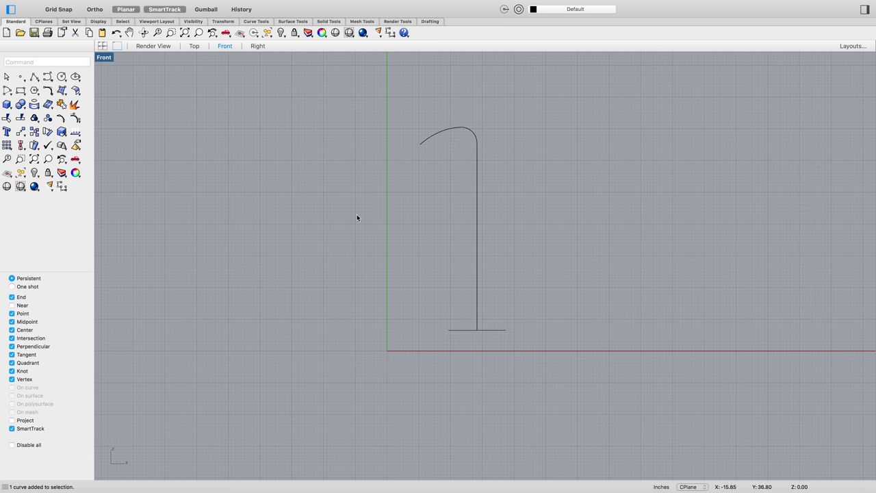
Step: In the perspective view, move the stem curve from its lower end to the shared centre of the two circles
left_click(164, 46)
scroll(423, 245, "up", 6)
left_click(397, 255)
type("M")
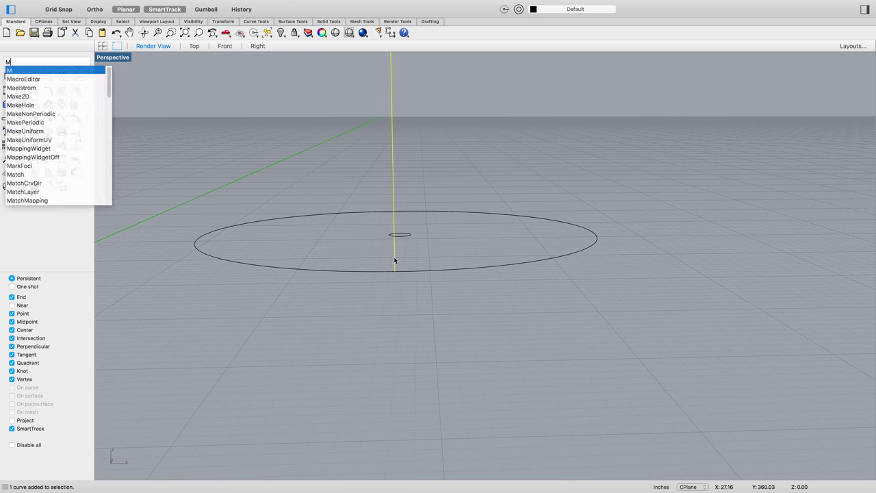
type("ove")
key("Return")
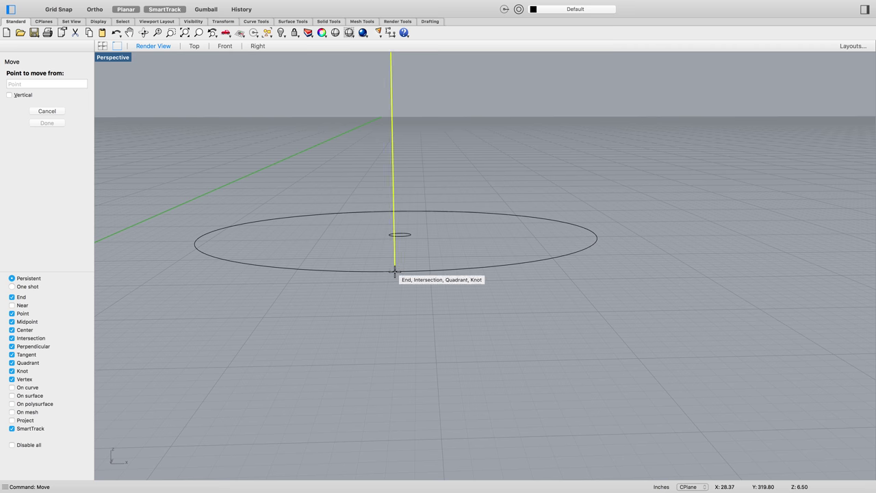
left_click(394, 271)
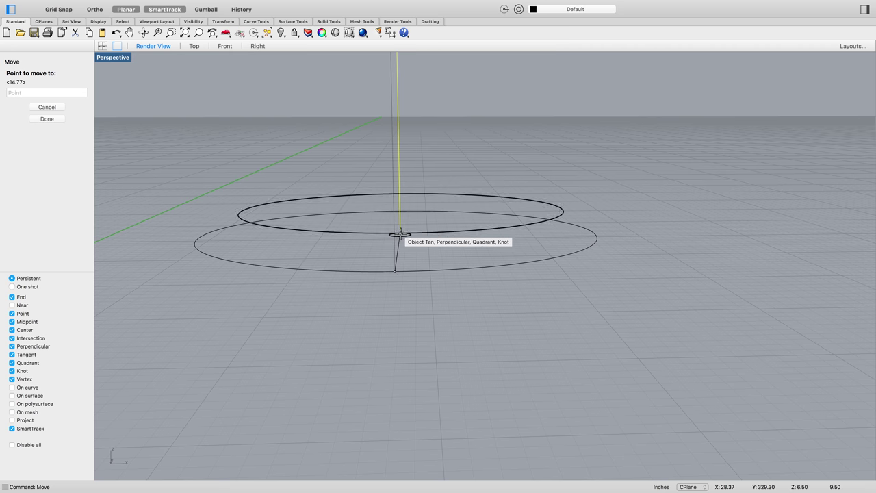
scroll(401, 234, "up", 5)
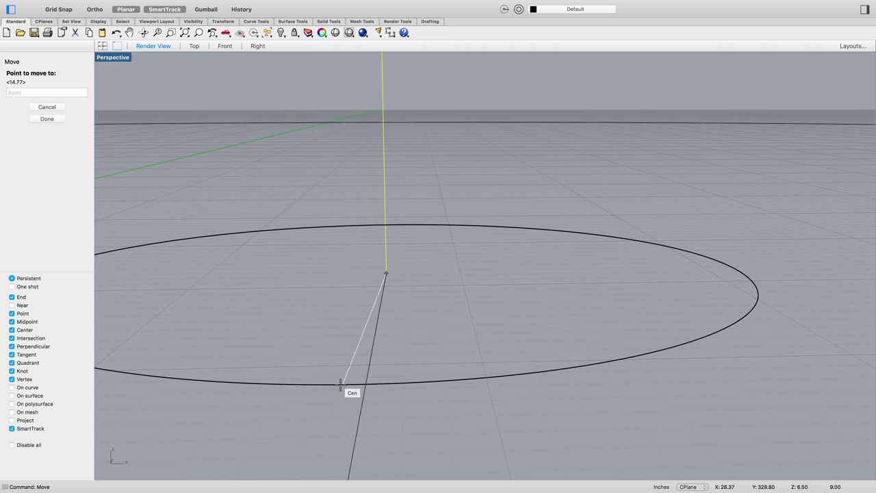
left_click(387, 274)
Step: Inspect the stem curve's position on the base circles from several angles
scroll(454, 256, "down", 10)
right_click_drag(619, 244, 567, 249)
scroll(567, 248, "down", 8)
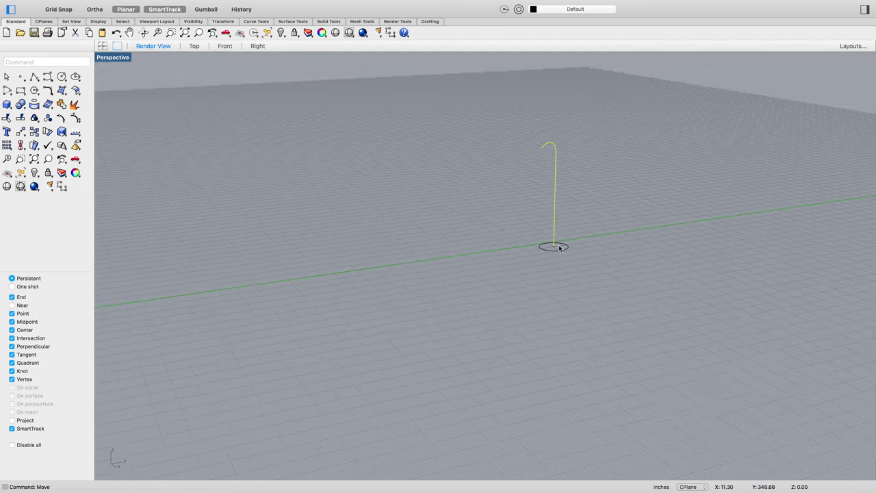
scroll(561, 202, "up", 10)
left_click(560, 203)
right_click_drag(640, 255, 500, 259)
scroll(580, 274, "down", 4)
scroll(580, 274, "up", 2)
left_click(478, 257)
scroll(476, 303, "up", 5)
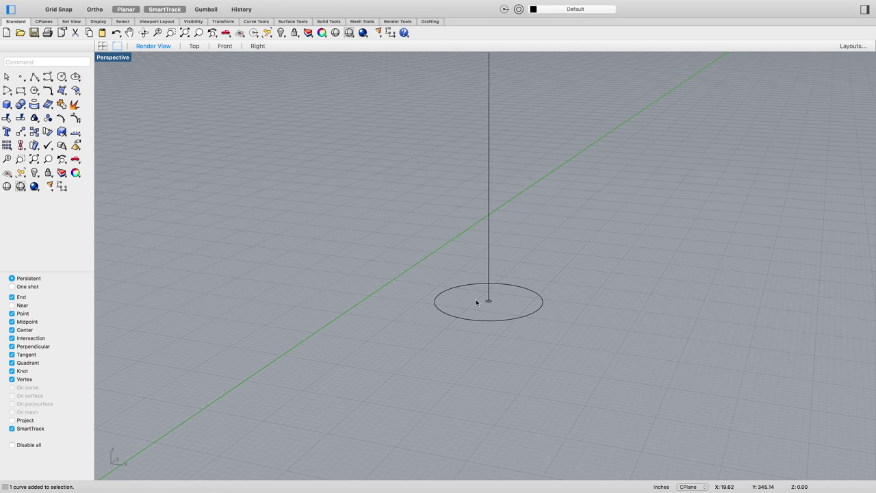
Step: Try Sweep1 with the small 1-inch circle as rail and the stem curve as cross section, and undo it
scroll(477, 302, "down", 3)
type("Sweep1")
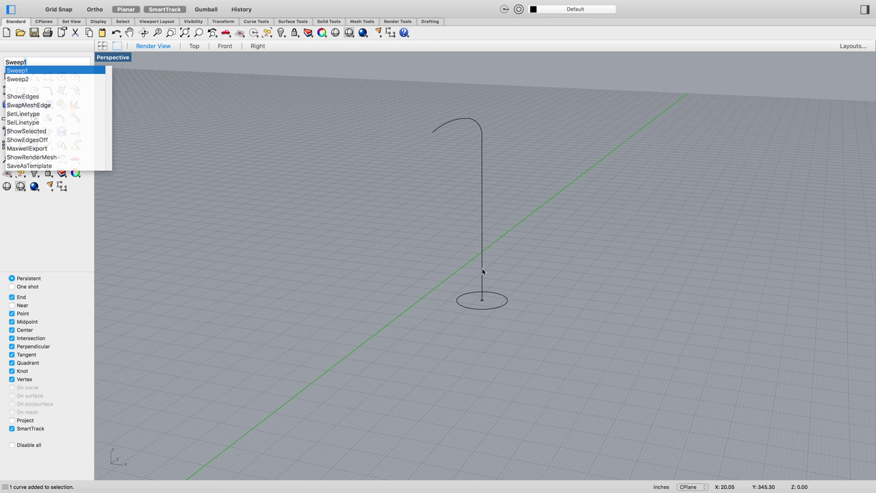
key("Return")
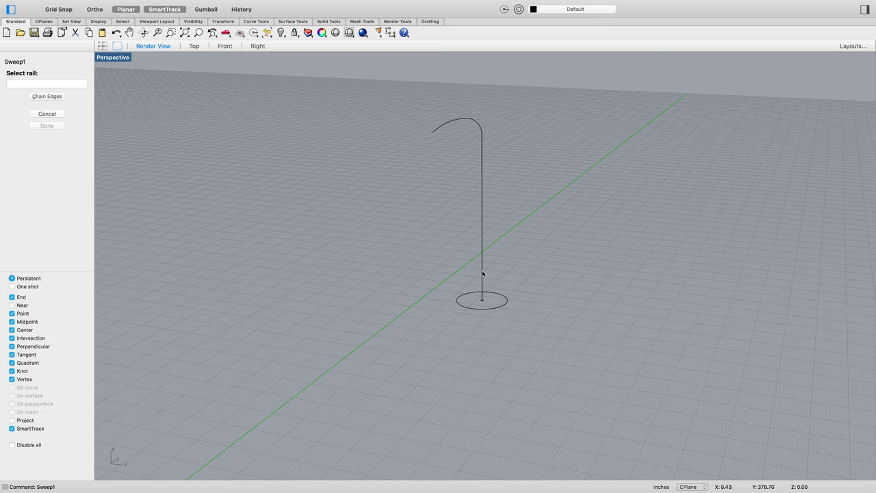
left_click(482, 270)
left_click(483, 303)
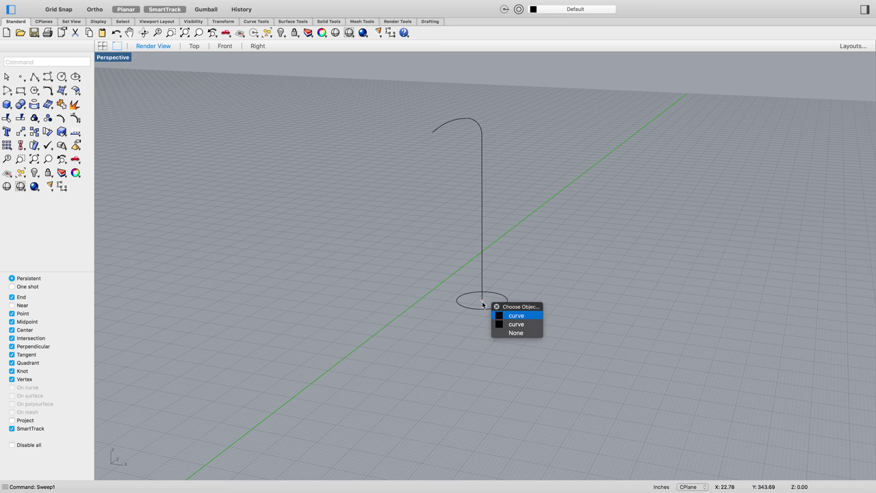
left_click(483, 303)
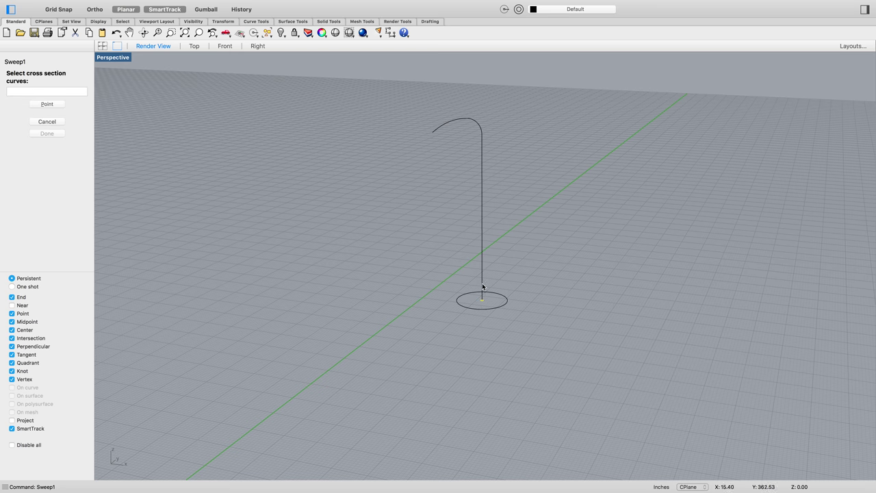
left_click(497, 276)
left_click(482, 265)
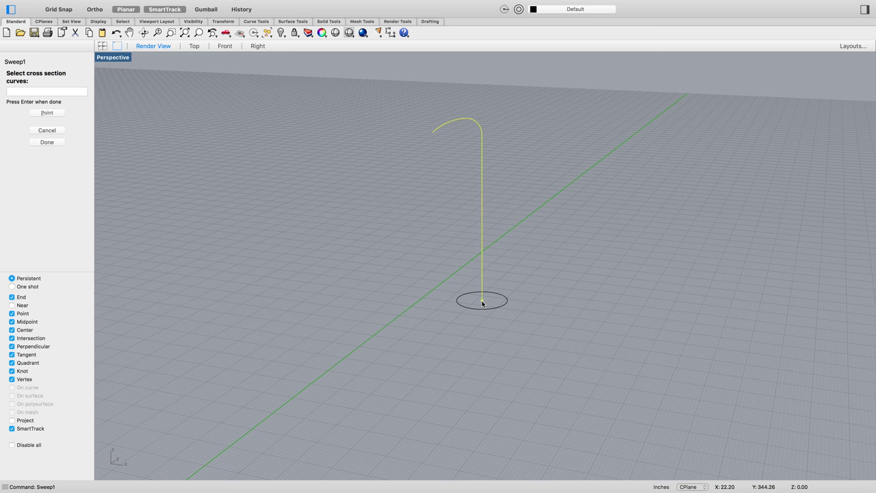
key("Return")
left_click(425, 251)
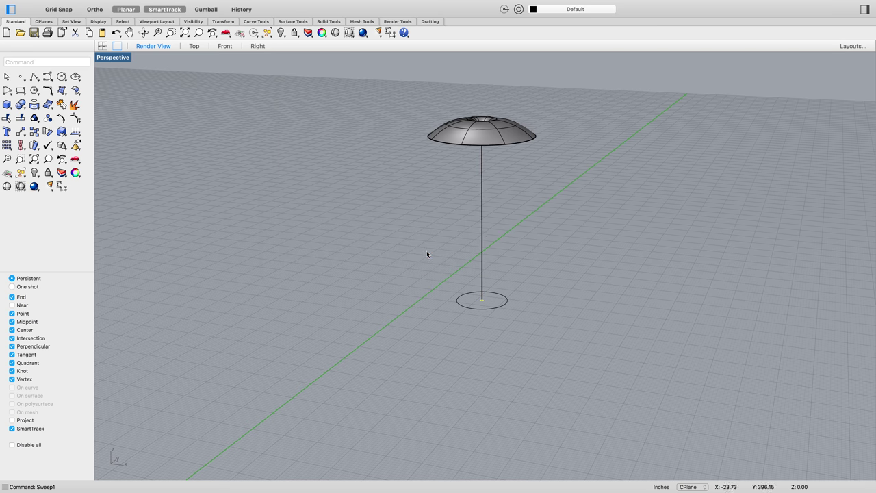
mouse_move(597, 243)
right_mouse_down()
mouse_move(593, 224)
mouse_move(593, 233)
right_mouse_up()
key("super+z")
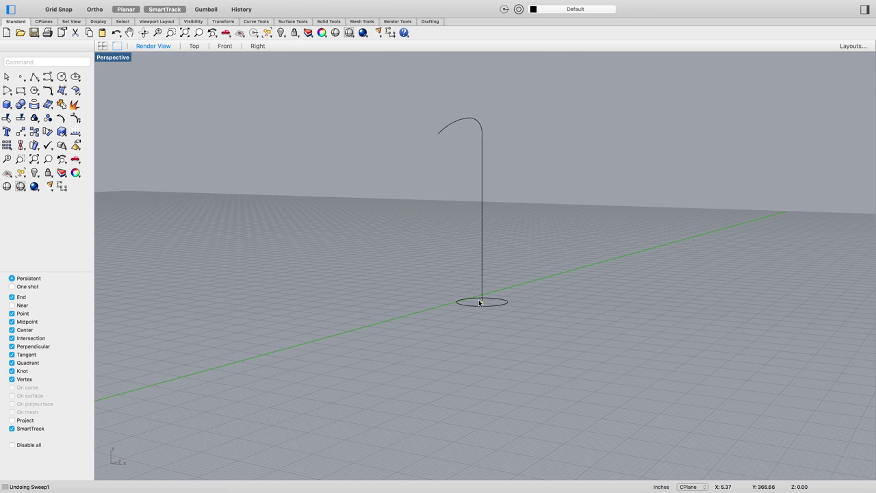
scroll(480, 302, "up", 3)
scroll(497, 305, "up", 3)
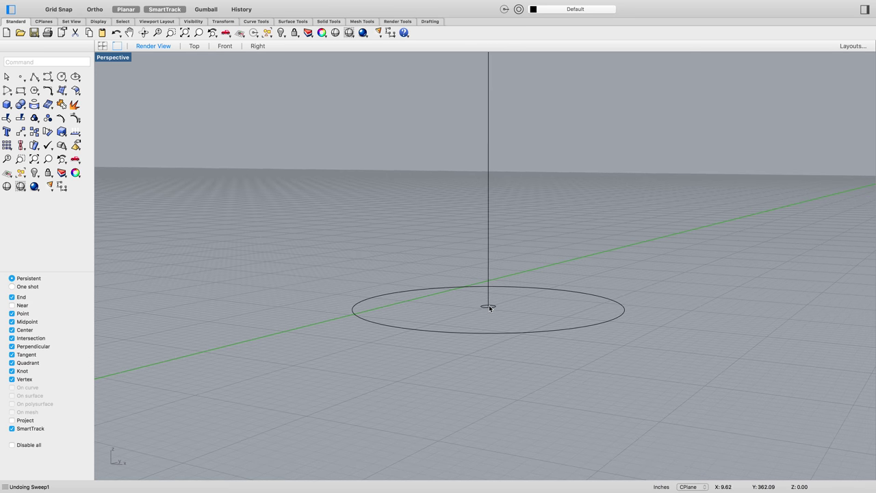
key("Return")
left_click(489, 255)
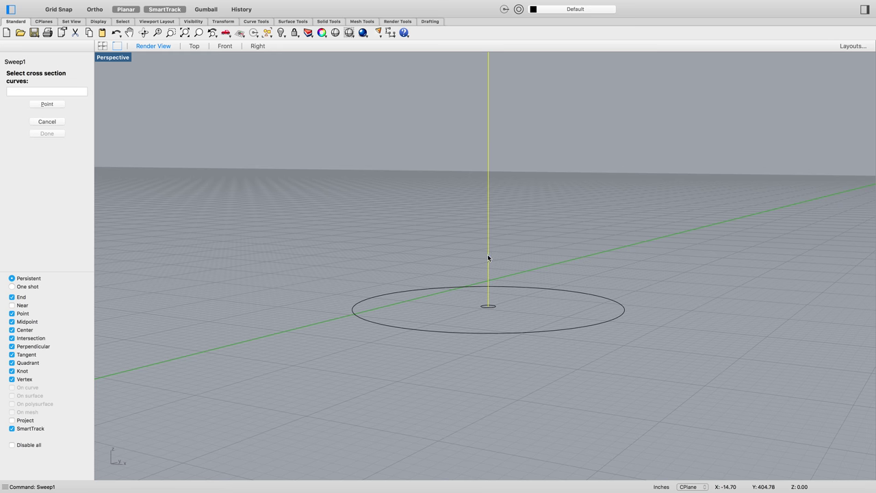
key("Escape")
Step: Sweep the small 1-inch circle along the stem curve as the single rail, using the Freeform style without simplifying
key("Return")
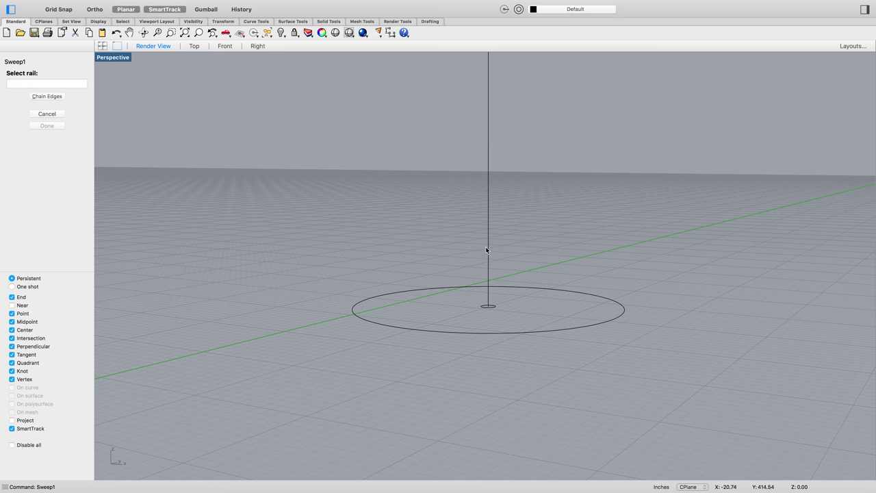
left_click(488, 249)
left_click(491, 310)
key("Return")
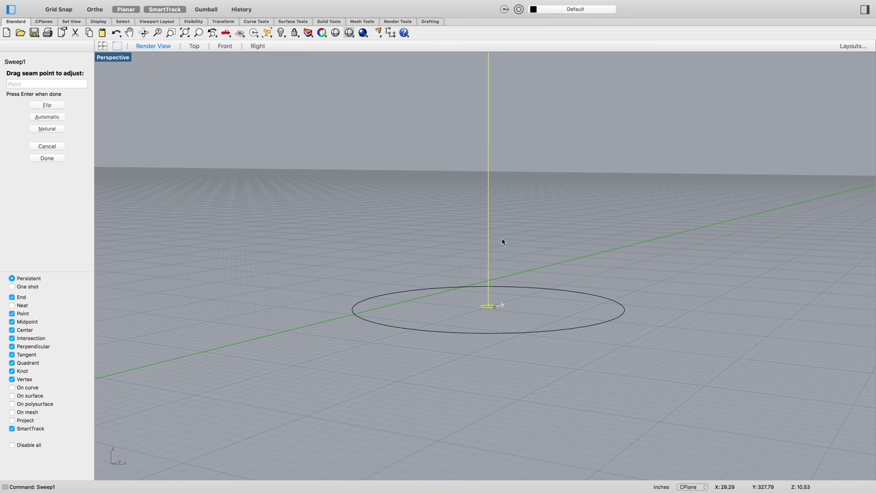
key("Return")
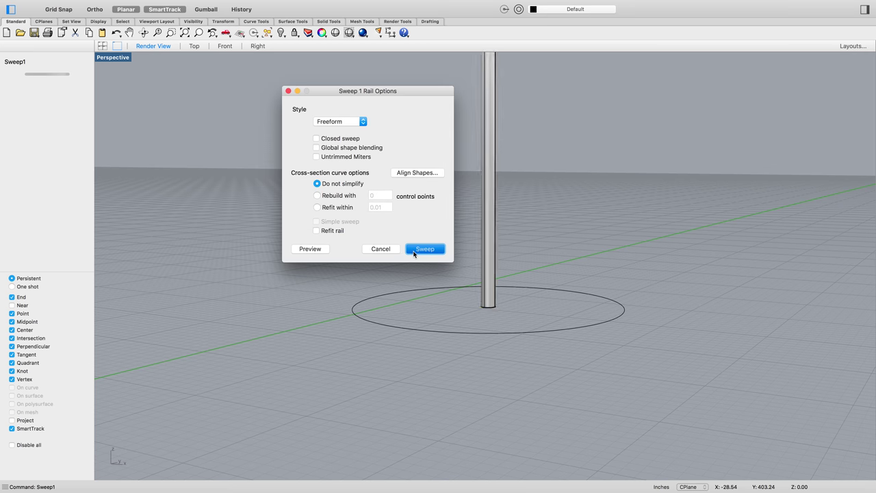
left_click(419, 249)
Step: Cap the planar holes at both open ends of the swept stem tube
scroll(432, 224, "down", 3)
right_click_drag(393, 112, 472, 137)
scroll(546, 142, "up", 5)
scroll(587, 226, "up", 3)
right_click_drag(587, 229, 445, 178)
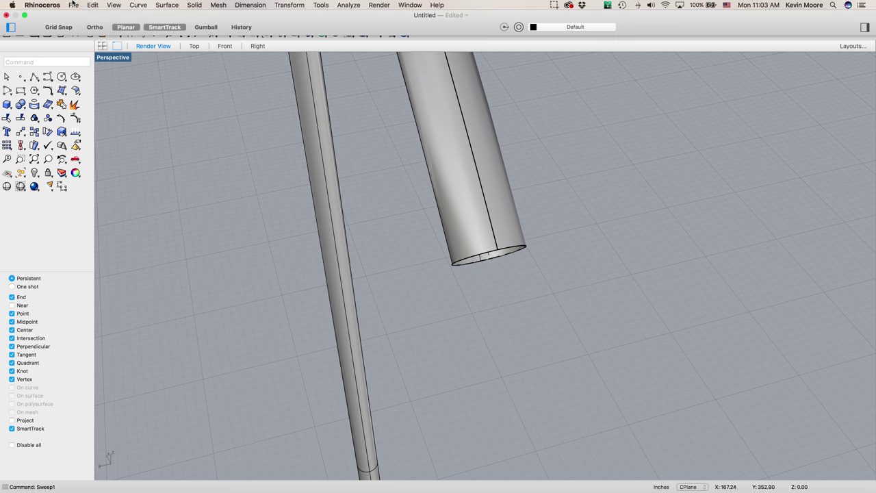
left_click(90, 5)
mouse_move(226, 5)
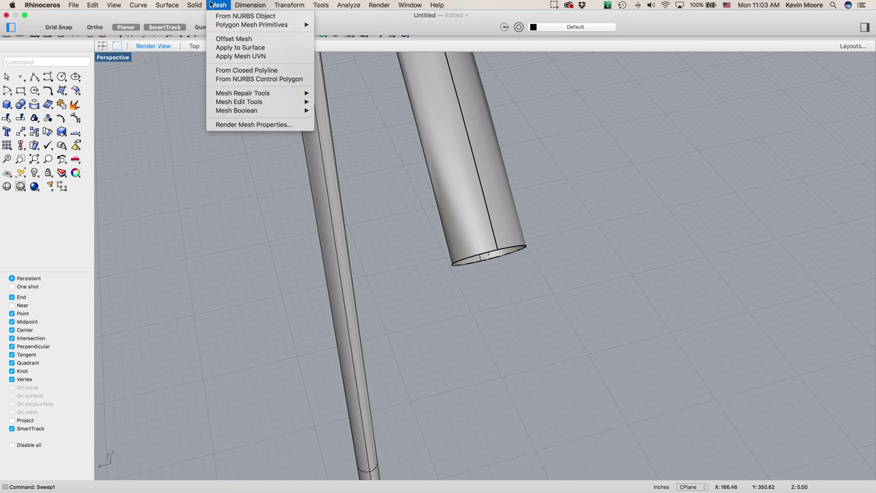
mouse_move(196, 5)
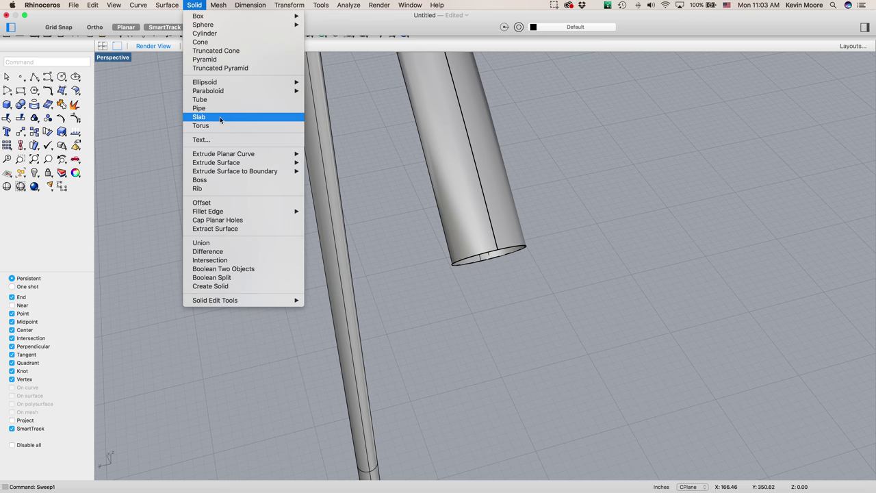
mouse_move(223, 165)
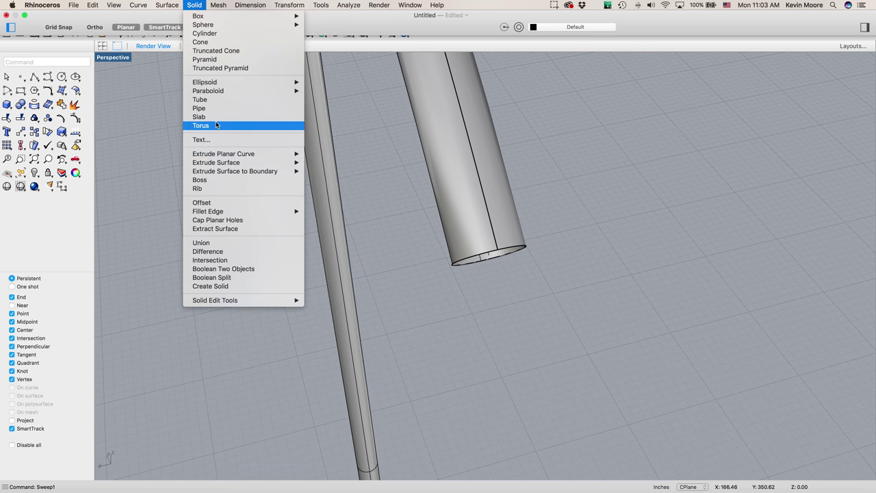
left_click(215, 219)
left_click(456, 178)
key("Return")
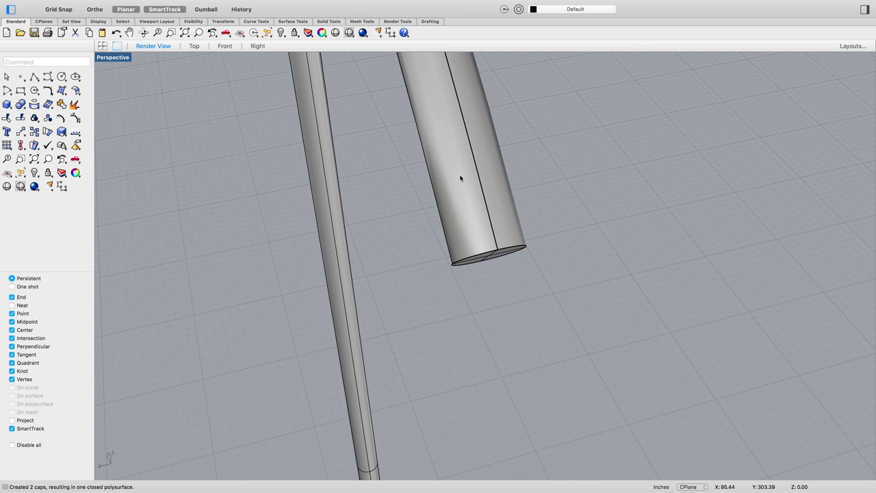
Step: Delete the small profile circle at the foot of the stem
right_click_drag(473, 217, 554, 289)
scroll(558, 277, "down", 5)
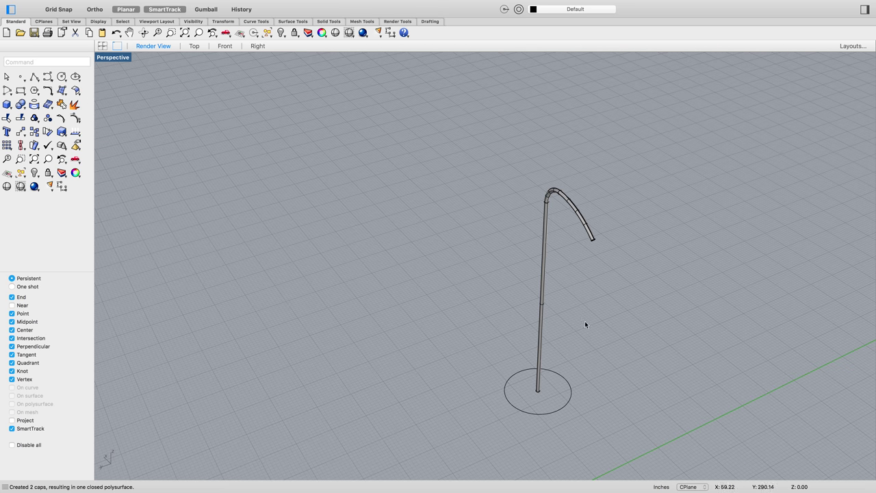
scroll(585, 388, "up", 5)
left_click_drag(480, 402, 509, 382)
key("Delete")
Step: Extrude the large base circle upward as a thin solid disc
left_click(545, 421)
type("extrude")
key("Return")
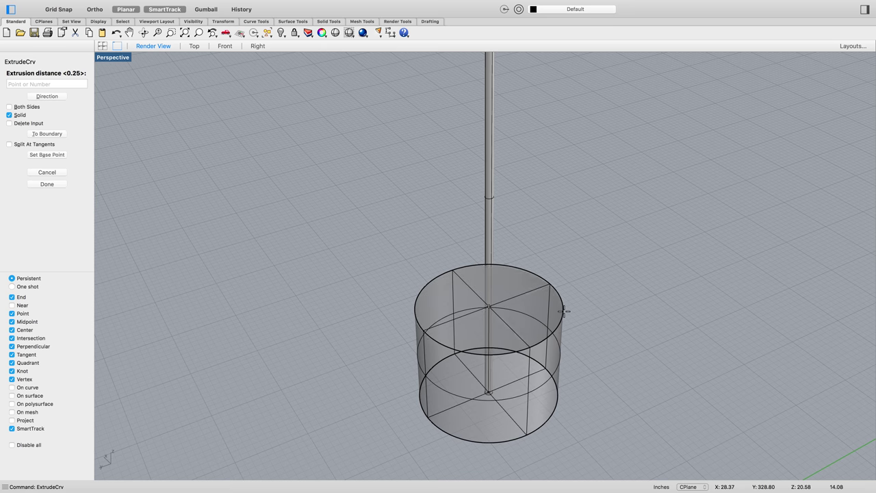
left_click(565, 314)
left_click(548, 416)
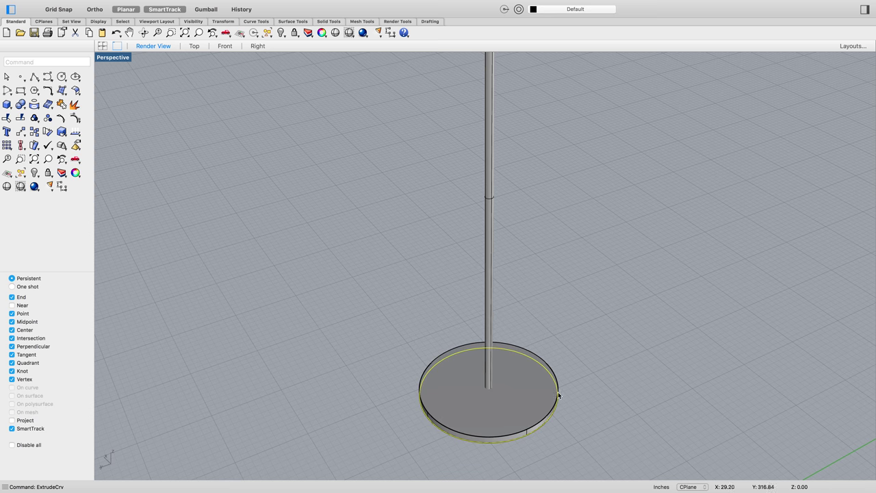
Step: Try FilletEdge on the base disc's upper edge with the next radius set to 1, and undo the fillet
type("Fillet")
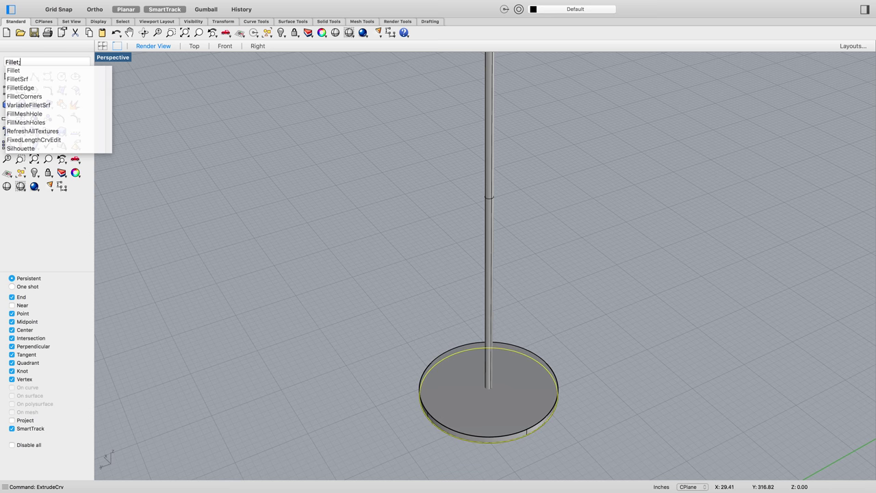
type("Edge")
key("Return")
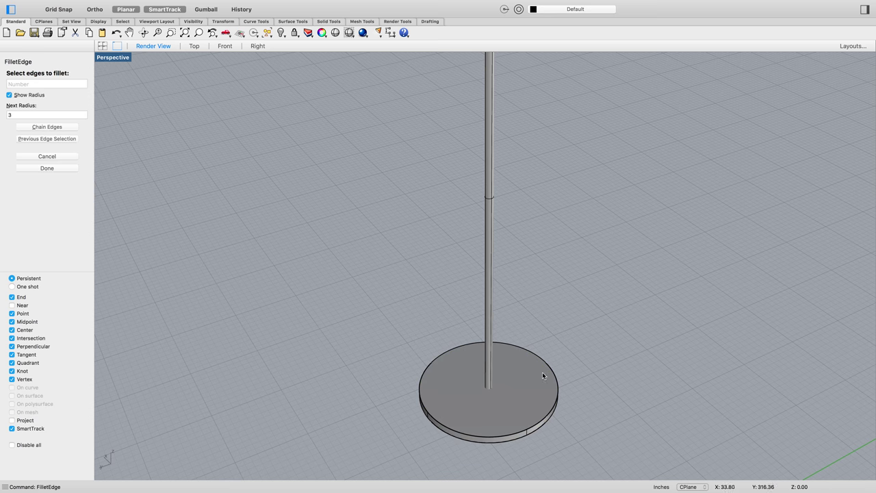
left_click(559, 386)
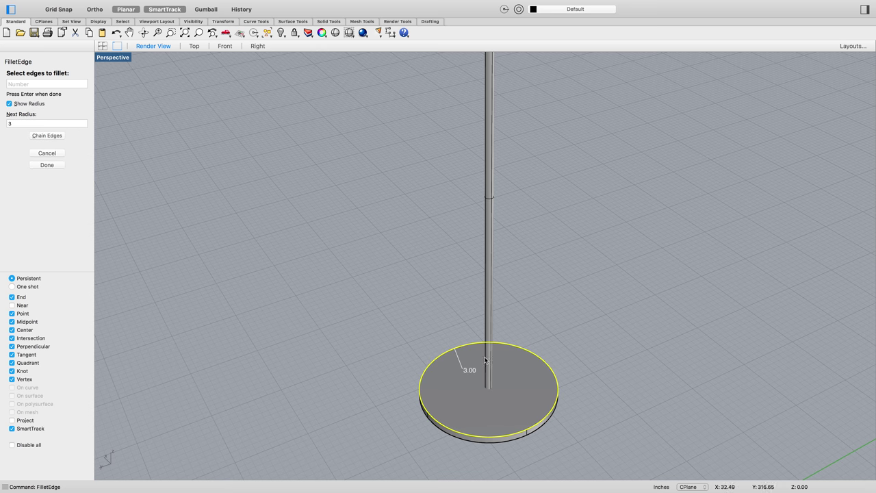
double_click(29, 123)
type("1")
key("Return")
key("Return")
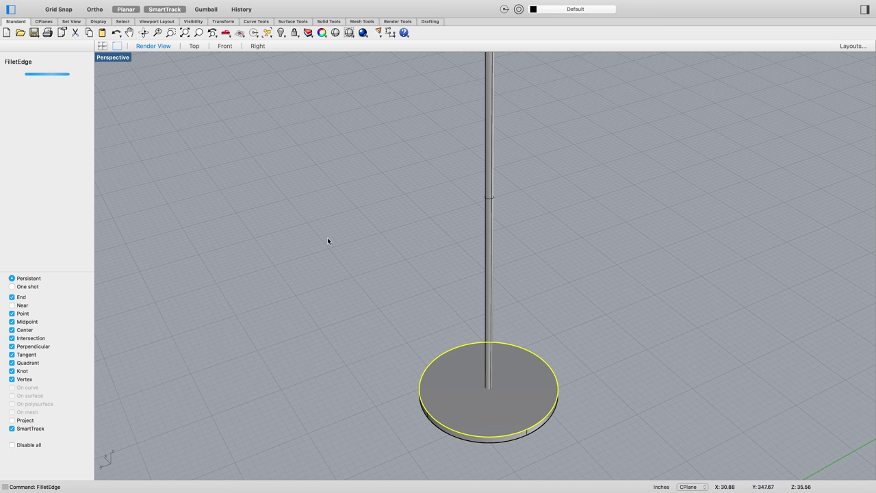
key("Return")
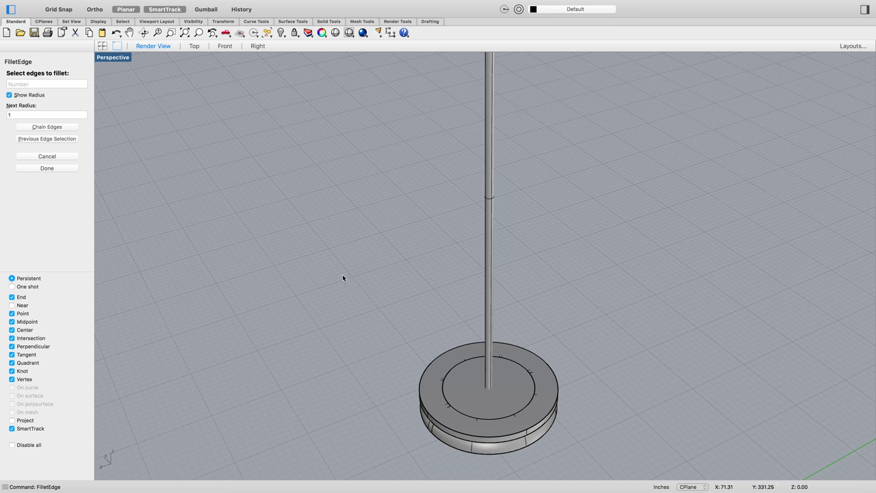
key("Escape")
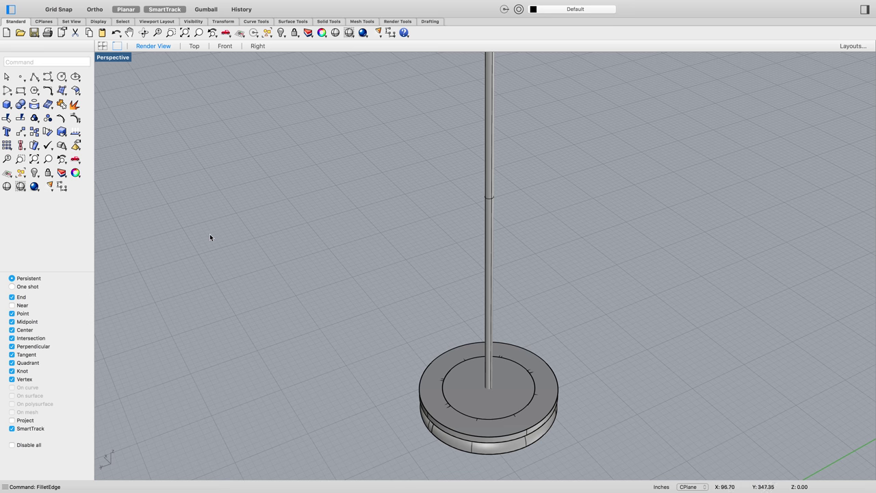
key("super+z")
Step: Fillet the upper edge of the base disc with a radius of 1 inch
key("Return")
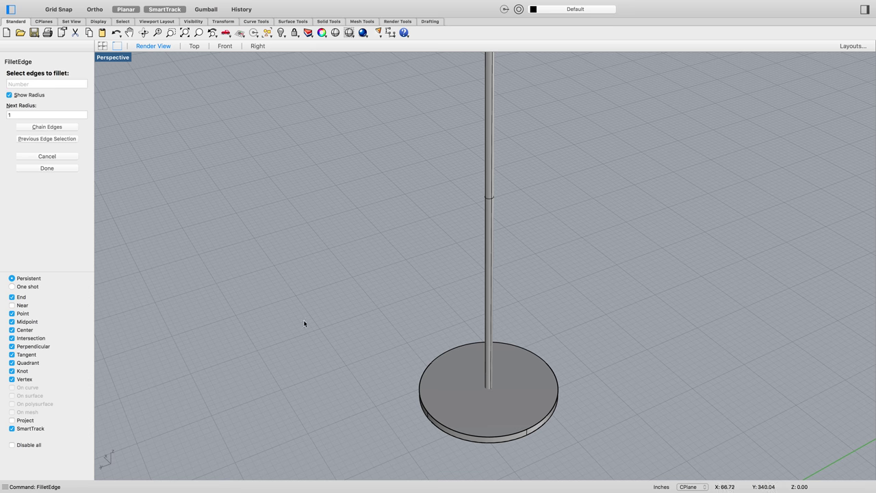
left_click(422, 406)
key("Return")
key("Return")
Step: Join the stem and the filleted base disc into one solid with BooleanUnion
right_click_drag(678, 393, 615, 377)
scroll(634, 367, "down", 7)
scroll(596, 444, "up", 5)
left_click(579, 464)
left_click(584, 428)
type("bo")
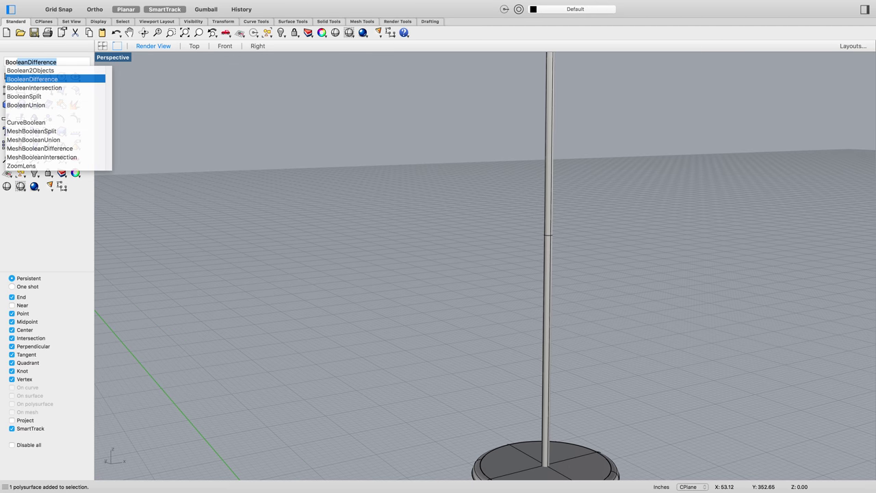
left_click(34, 105)
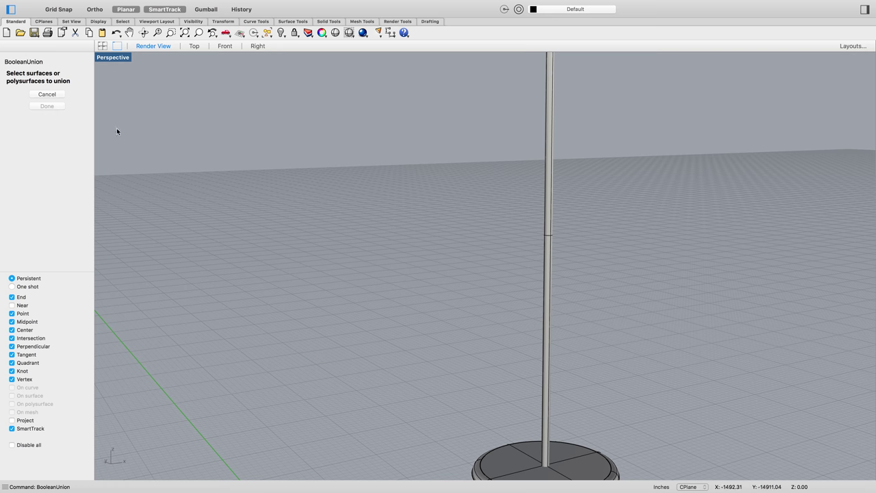
left_click(547, 398)
left_click(515, 449)
key("Return")
Step: Rotate the united stem and base about the base centre by about 150°, swinging the curved arm to the opposite side
scroll(608, 388, "down", 8)
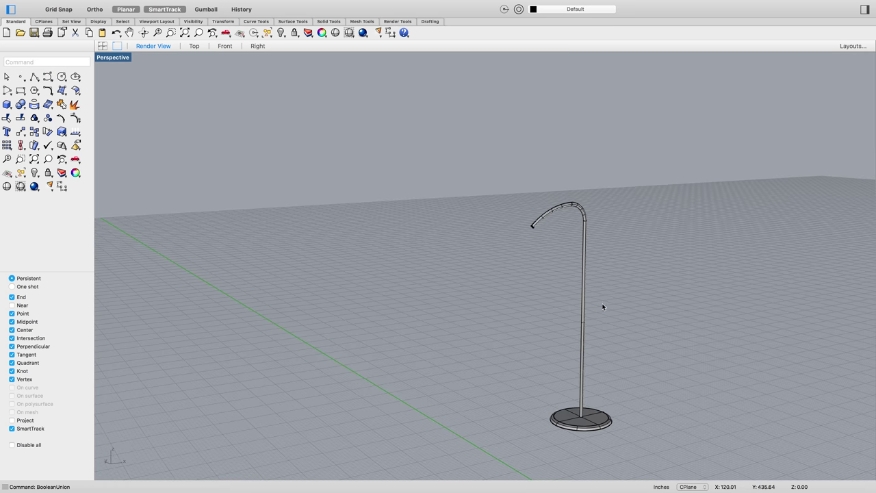
right_click_drag(627, 259, 605, 236)
scroll(483, 235, "up", 3)
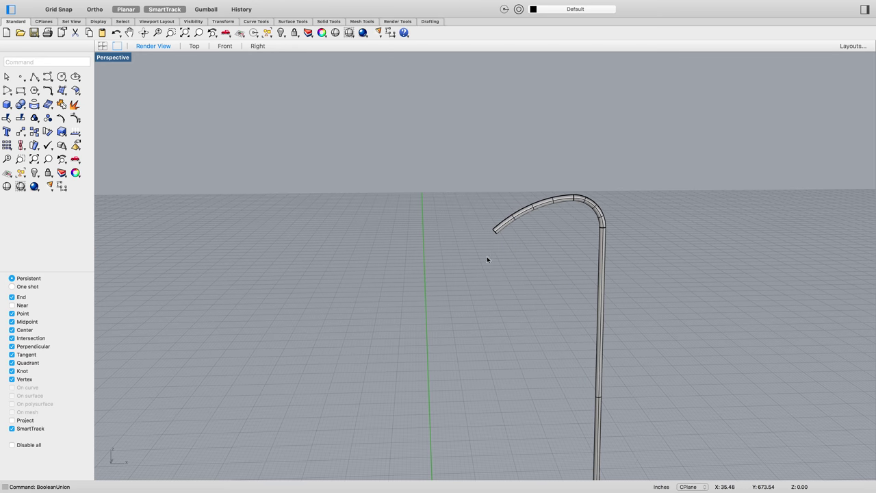
scroll(536, 260, "down", 3)
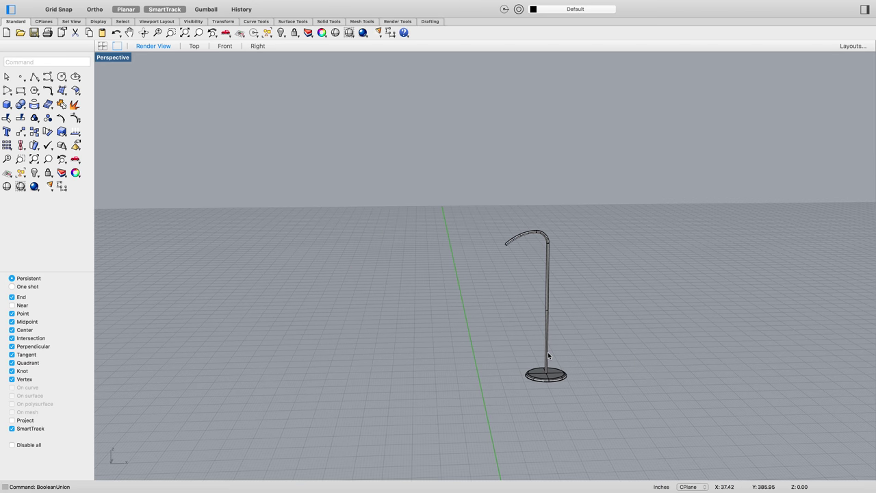
type("Rotate")
key("Return")
left_click(550, 381)
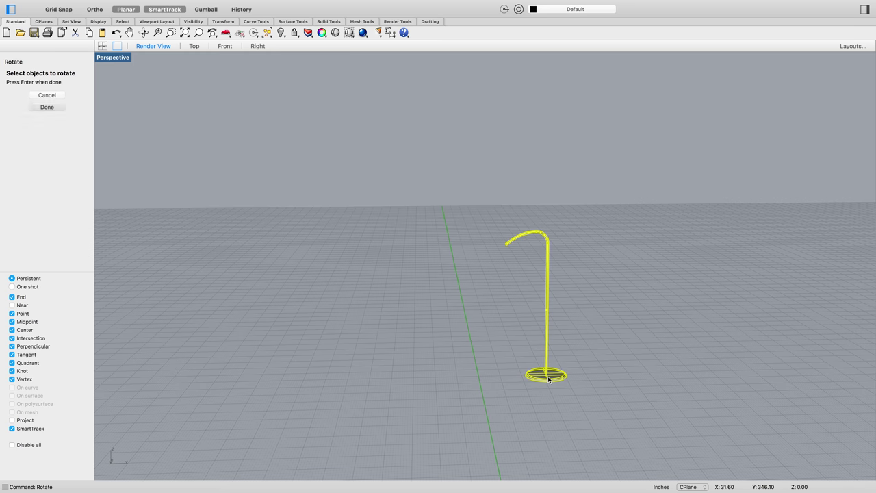
key("Return")
left_click(547, 376)
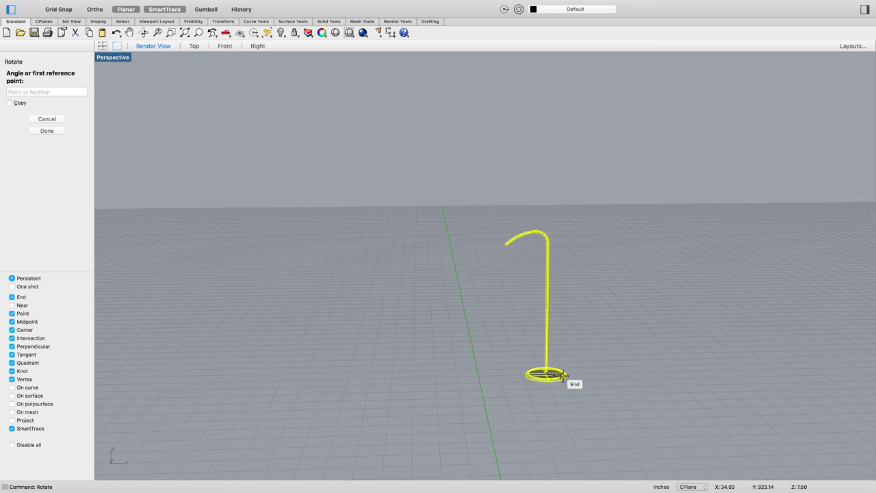
left_click(589, 372)
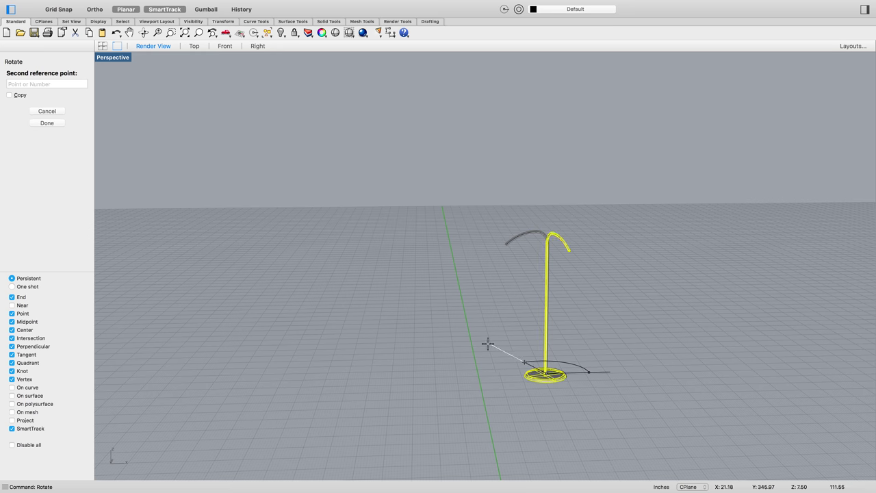
left_click(448, 360)
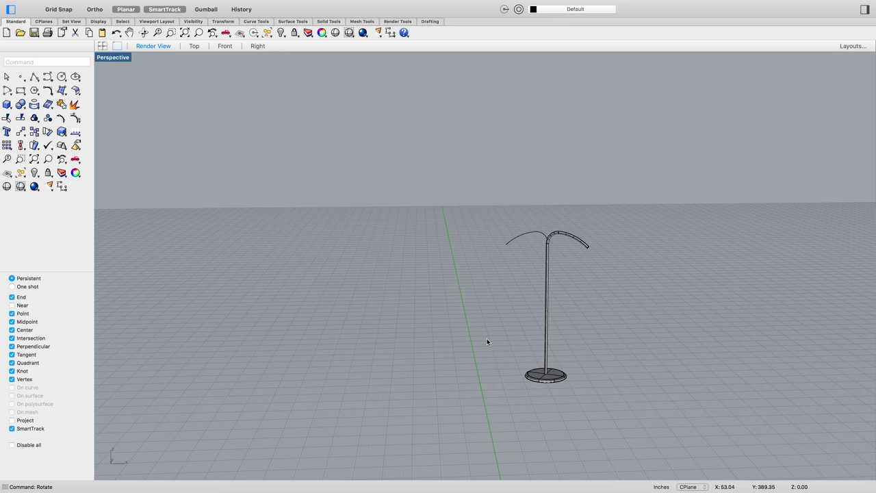
Step: Delete the leftover stem curve and the base circle remaining at the foot of the solid
right_click_drag(461, 342, 504, 352)
left_click(524, 230)
type("e")
key("Return")
key("Escape")
left_click(516, 240)
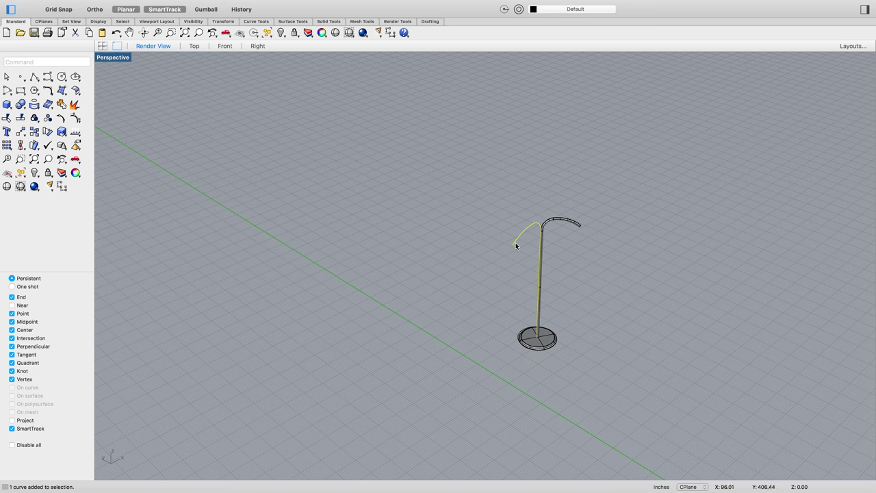
key("Delete")
right_click_drag(504, 331, 525, 387)
left_click(525, 384)
key("Delete")
Step: Draw a sphere with a radius of 6 inches centred on the end face of the stem's curved arm
right_click_drag(616, 363, 634, 366)
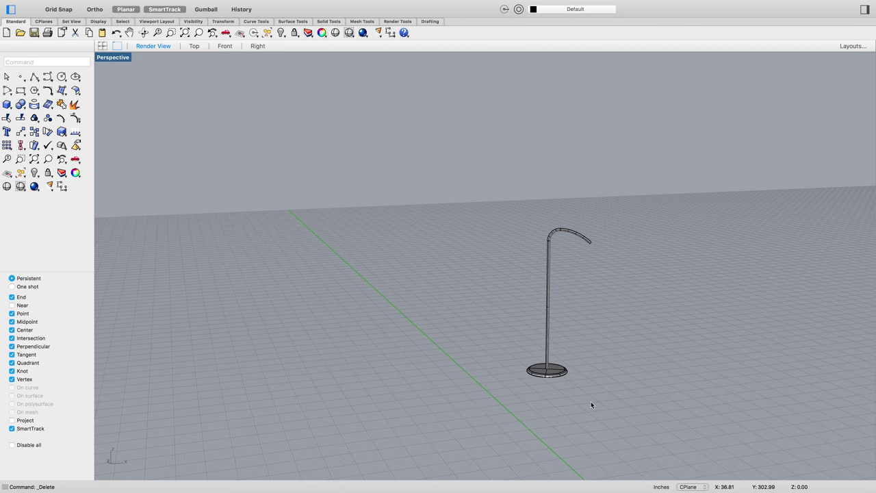
right_click_drag(573, 397, 534, 308)
scroll(607, 239, "up", 5)
right_click_drag(607, 239, 528, 305)
type("Sphere")
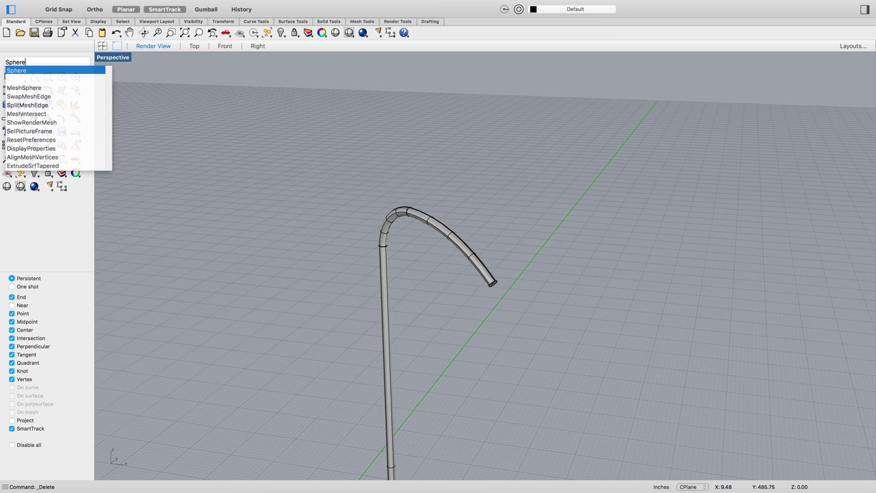
key("Return")
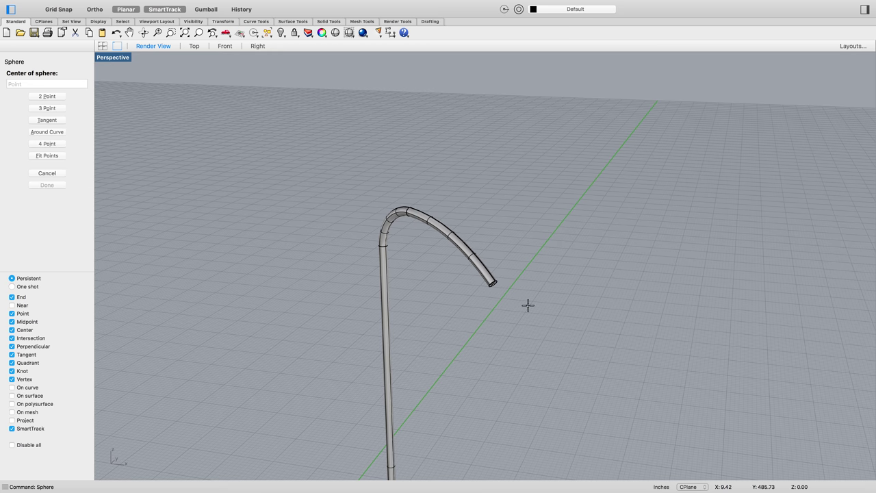
scroll(491, 283, "up", 5)
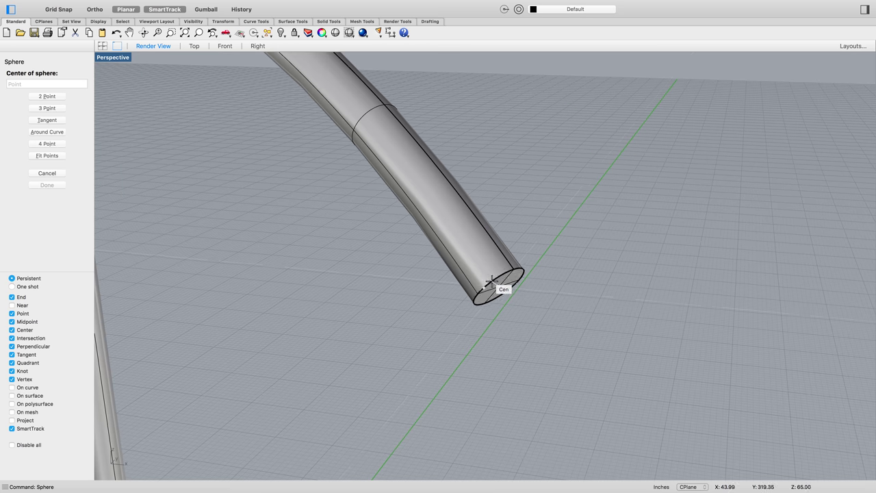
left_click(499, 285)
scroll(453, 301, "down", 5)
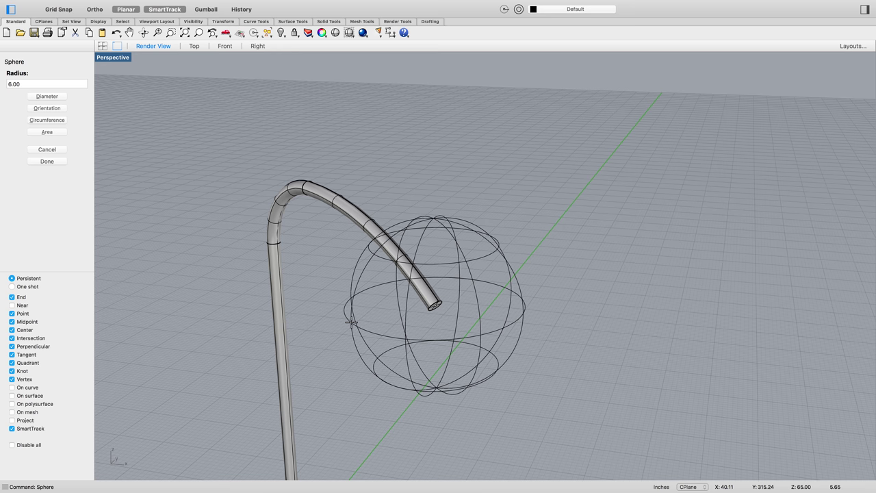
left_click(351, 322)
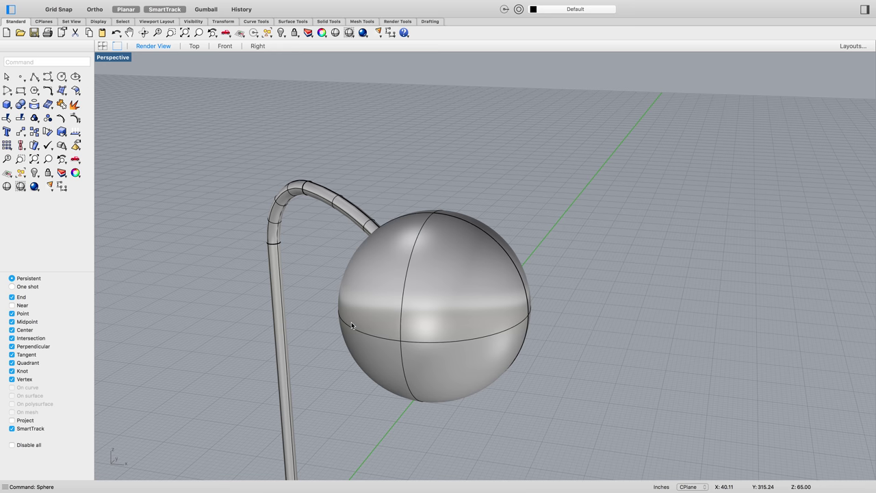
scroll(520, 309, "down", 6)
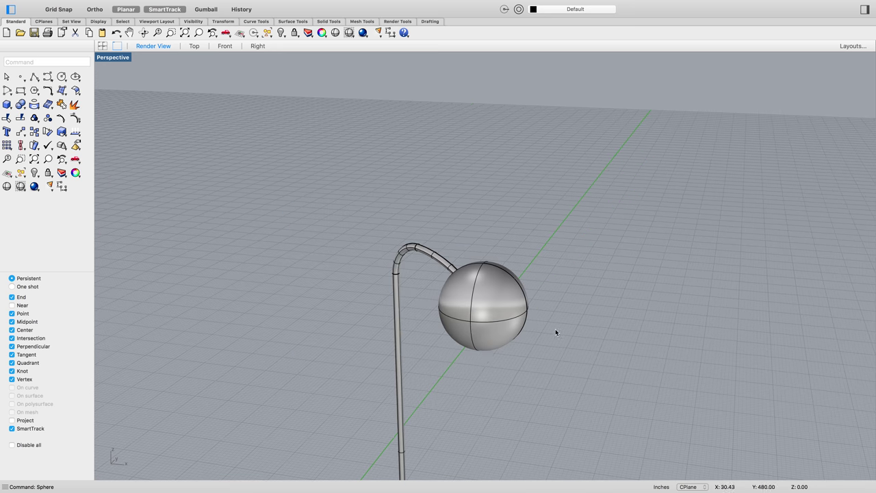
Step: Try to move the sphere from its top point to the centre of the stem's free end
mouse_move(501, 348)
right_mouse_down()
mouse_move(530, 362)
mouse_move(507, 356)
right_mouse_up()
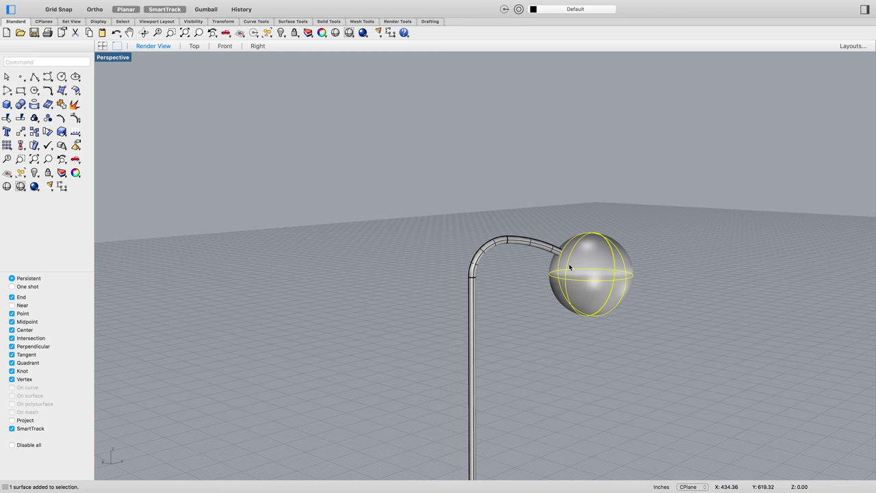
left_click(574, 296)
scroll(569, 296, "up", 5)
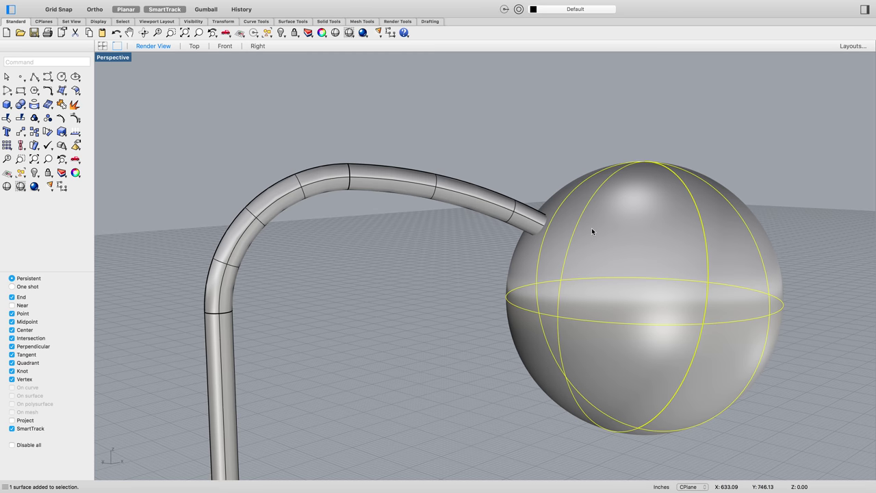
type("Move")
key("Return")
left_click(645, 163)
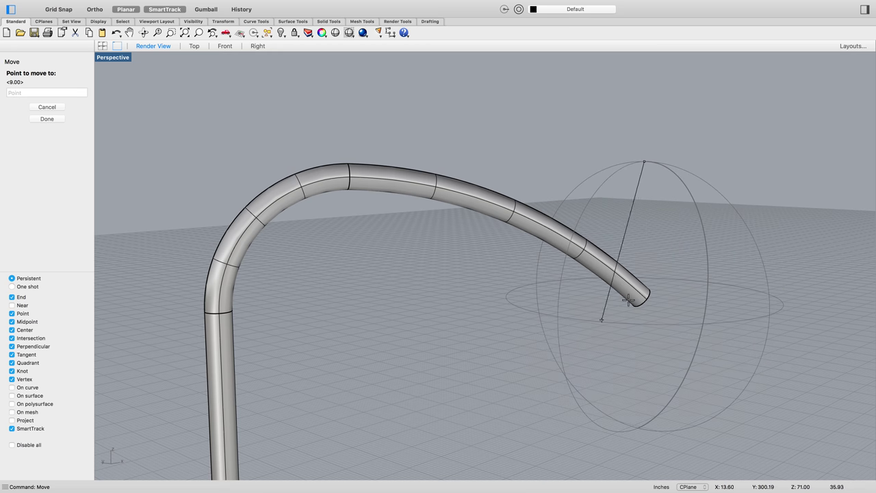
right_click_drag(654, 303, 590, 281)
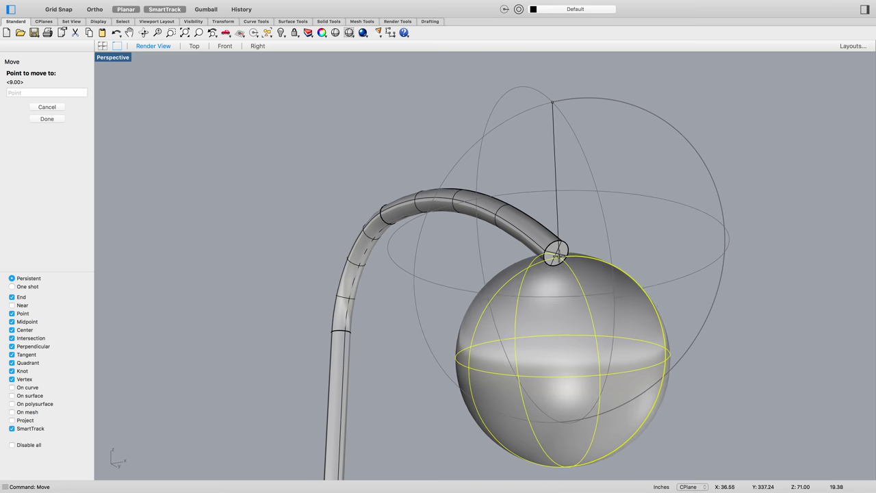
left_click(558, 251)
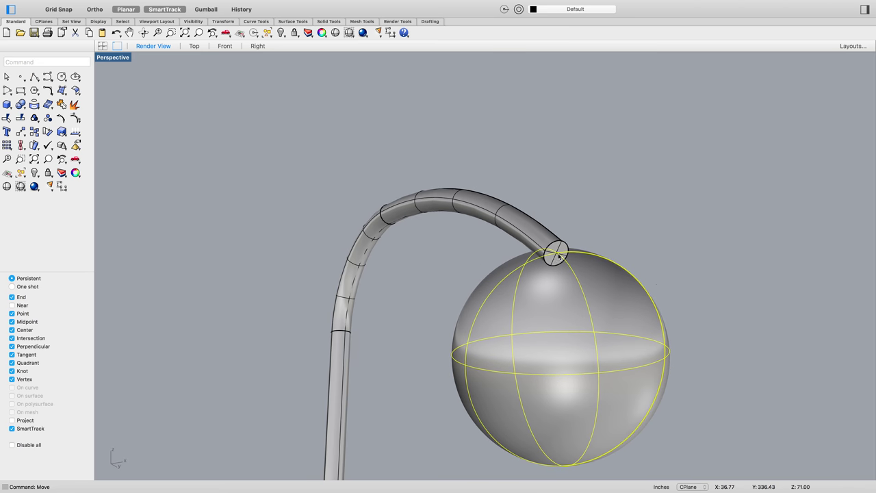
Step: Move the sphere from its top point onto the centre snap of the stem's end face
right_click_drag(691, 284, 534, 223)
right_click(534, 223)
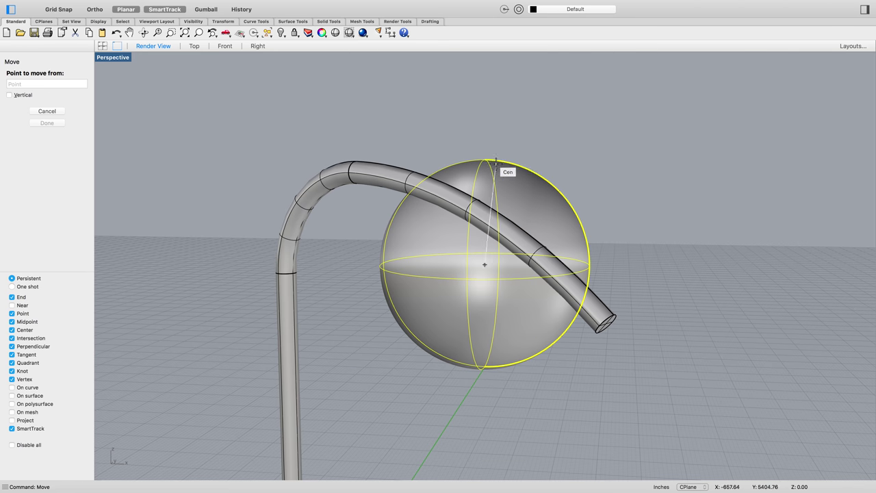
left_click(482, 160)
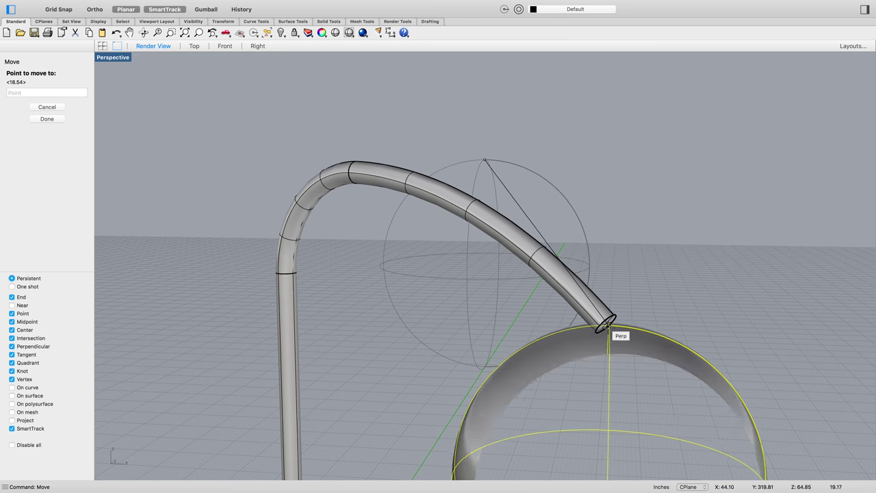
scroll(606, 323, "up", 5)
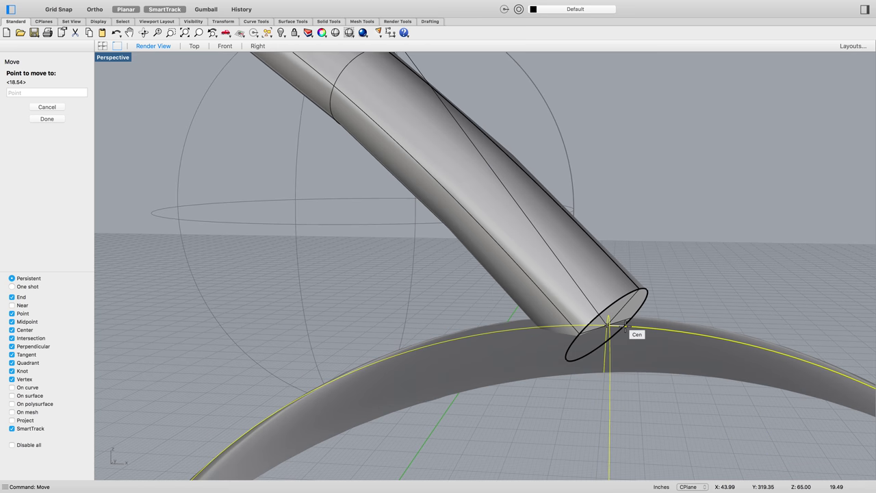
left_click(606, 327)
scroll(689, 334, "down", 6)
scroll(708, 357, "up", 3)
right_click_drag(694, 354, 741, 395)
Step: Move the sphere vertically upward by 3 inches with the Vertical option of Move
type("move")
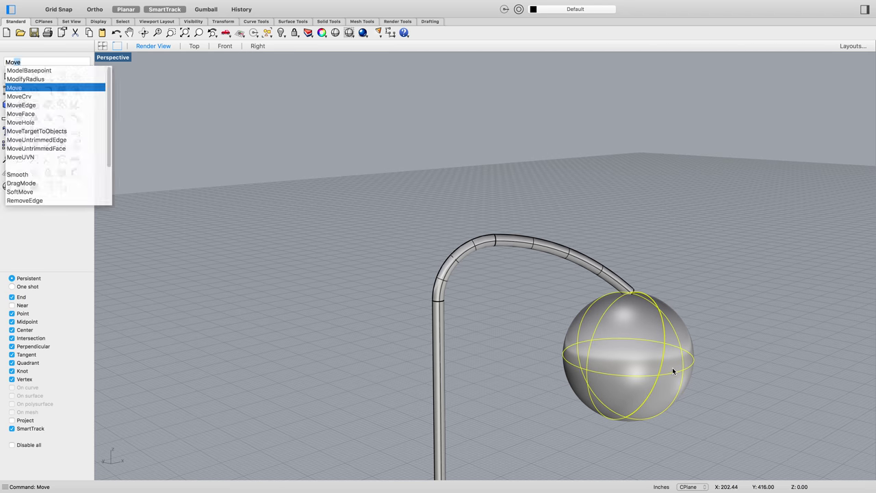
key("Return")
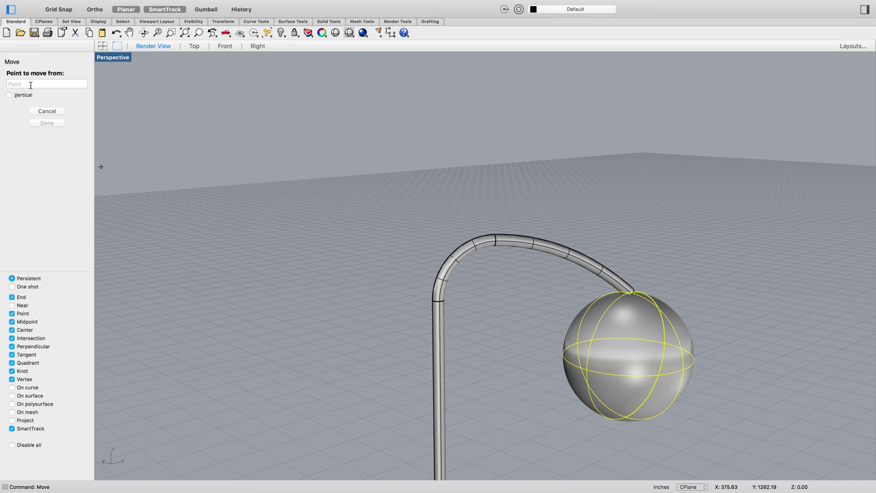
left_click(758, 272)
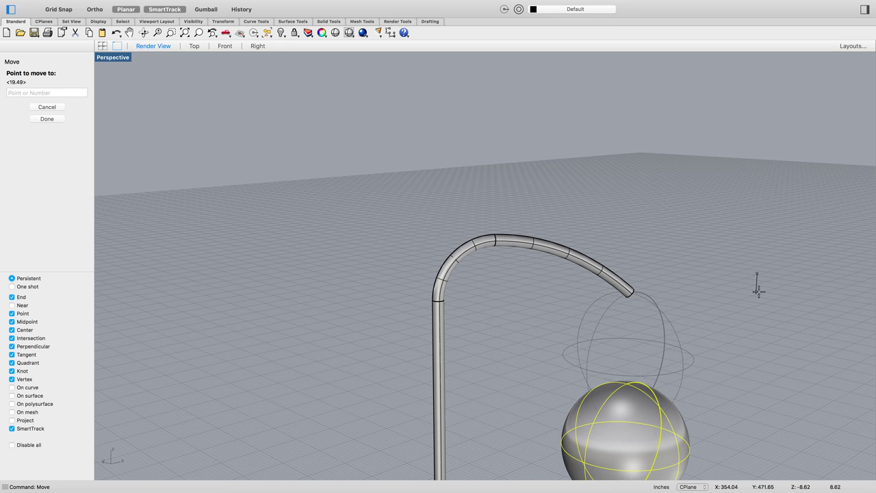
type("3")
key("Return")
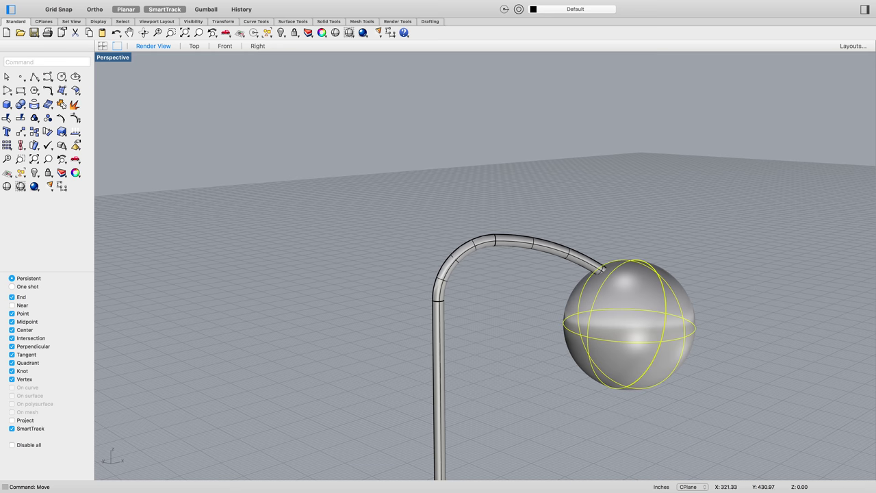
key("Return")
left_click(764, 261)
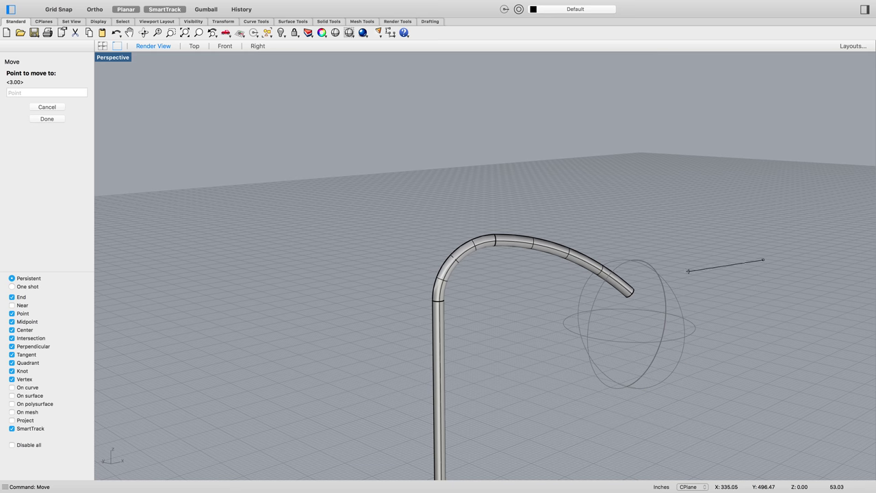
key("Return")
key("Return")
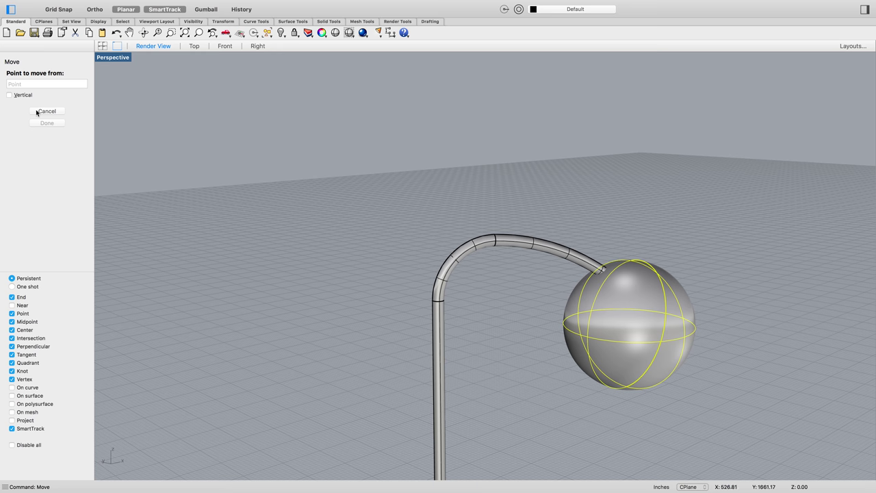
key("Escape")
key("Escape")
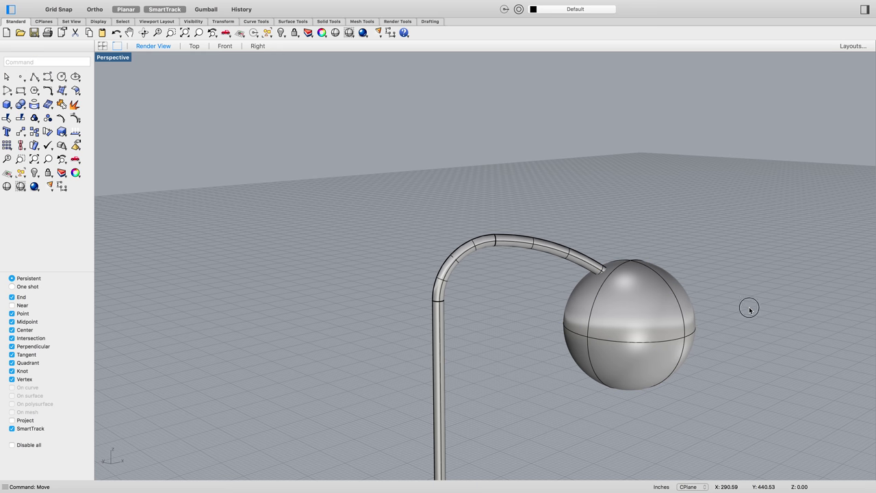
Step: Move the sphere vertically upward by 6 inches using Move with the Vertical option
key("Return")
left_click(634, 319)
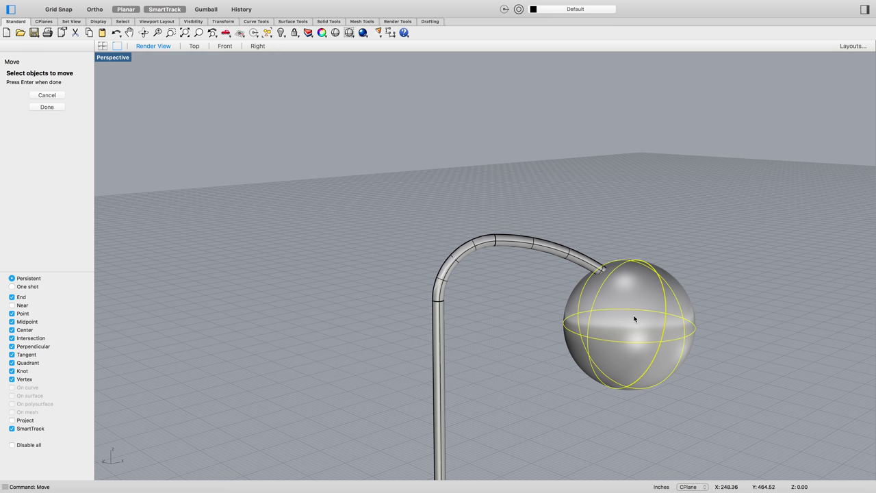
key("Return")
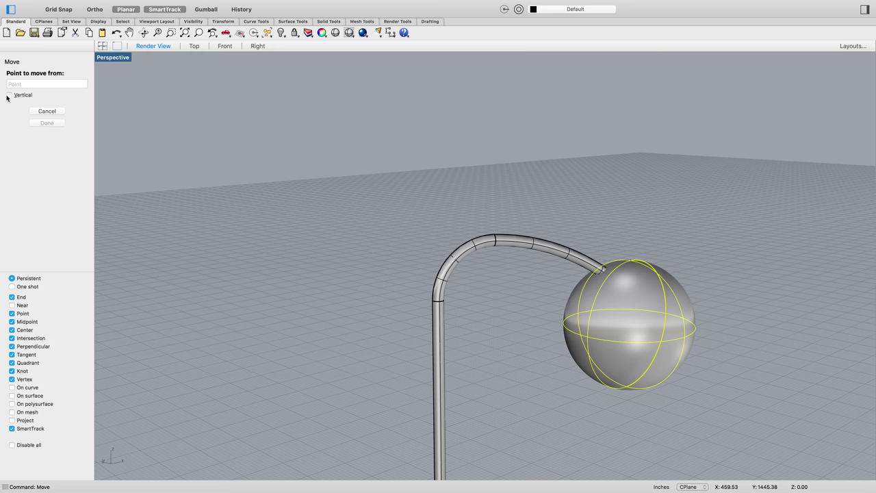
left_click(763, 252)
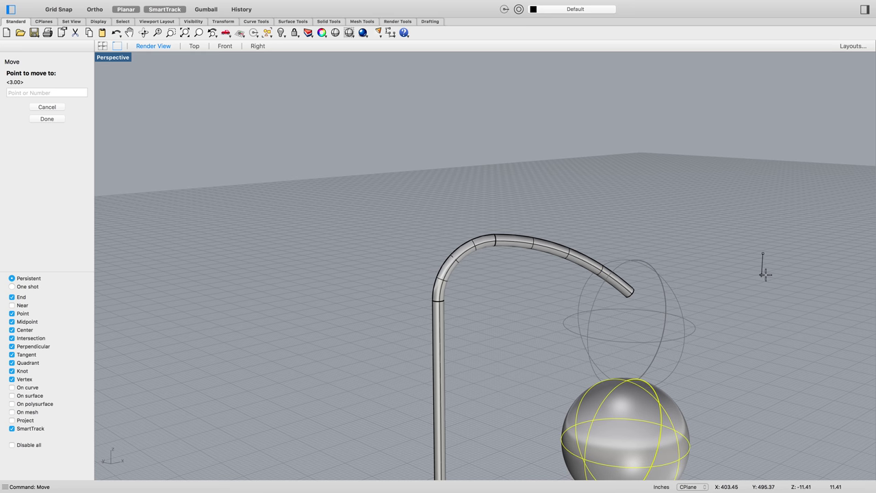
type("6")
key("Return")
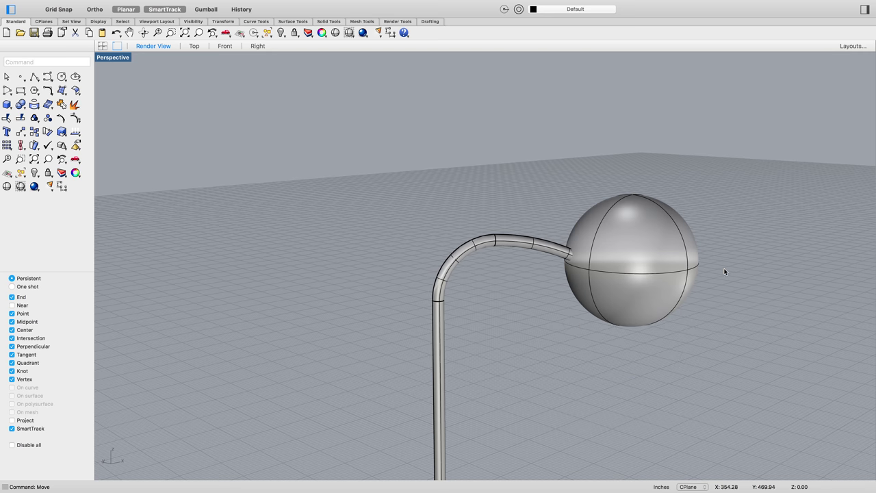
Step: Move the sphere vertically by -1 inch using Move with the Vertical option
left_click(674, 269)
key("Return")
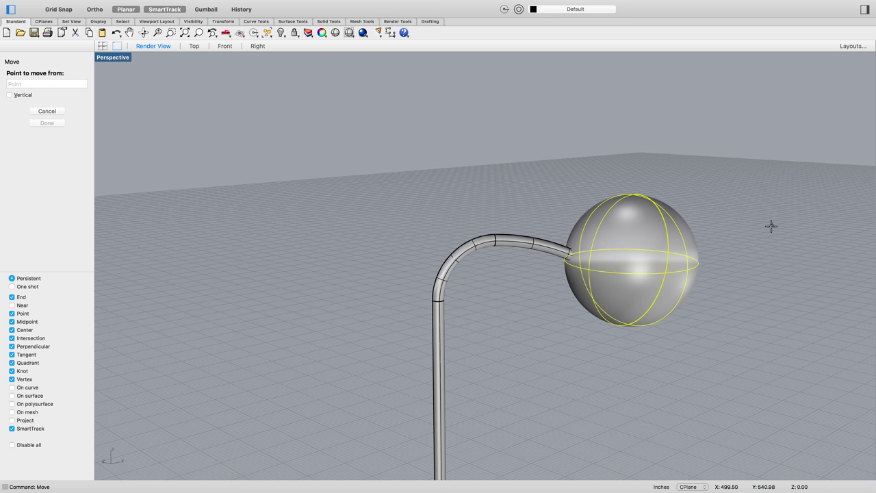
left_click(9, 95)
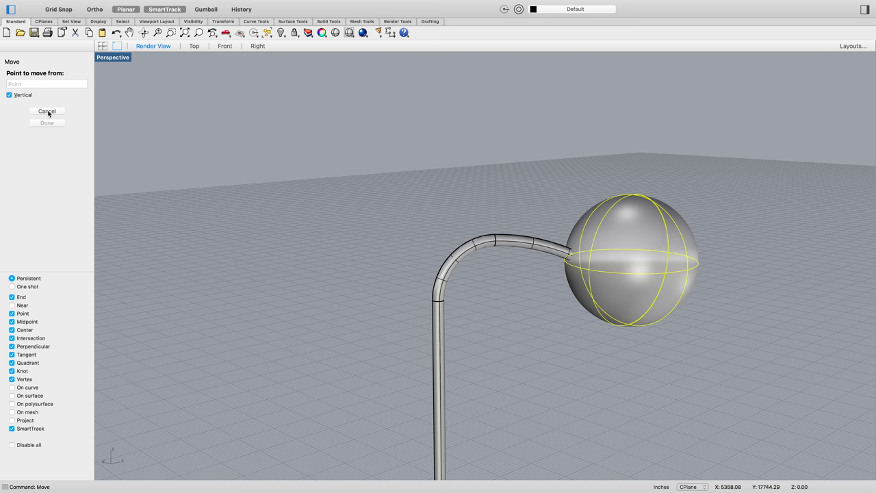
left_click(727, 212)
type("-1")
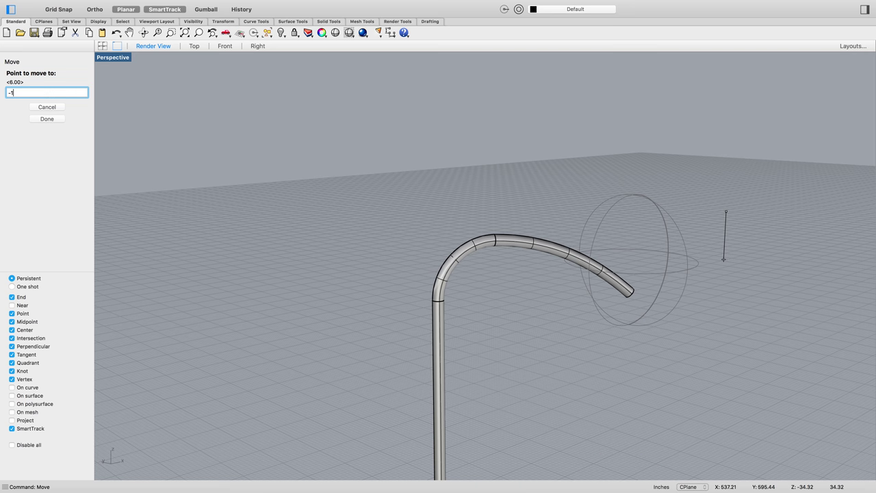
key("Return")
Step: Draw a circle centred on the stem's end face, orienting its normal to the face's upper edge point and snapping its size to the lower one
right_click_drag(764, 360, 590, 400)
scroll(357, 374, "up", 2)
key("Escape")
right_click_drag(376, 372, 466, 375)
right_click_drag(760, 338, 744, 335)
scroll(684, 319, "up", 5)
scroll(684, 320, "up", 10)
scroll(707, 333, "down", 7)
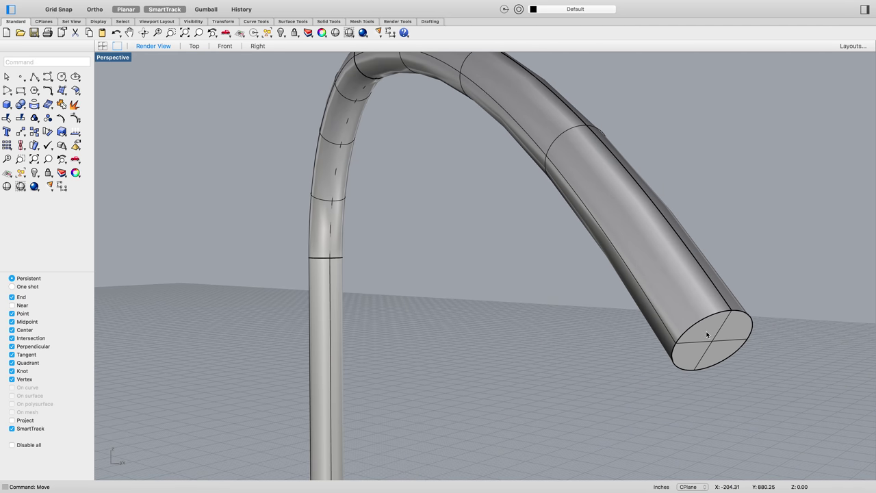
type("C")
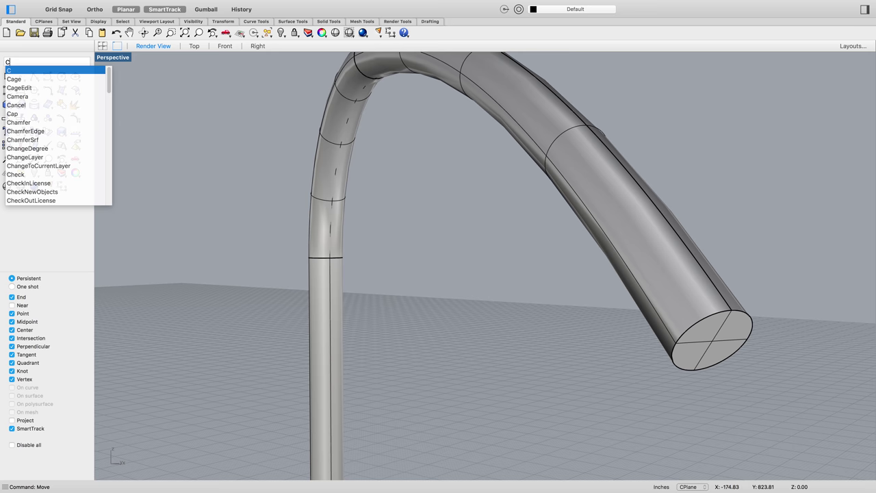
type("ircle")
key("Return")
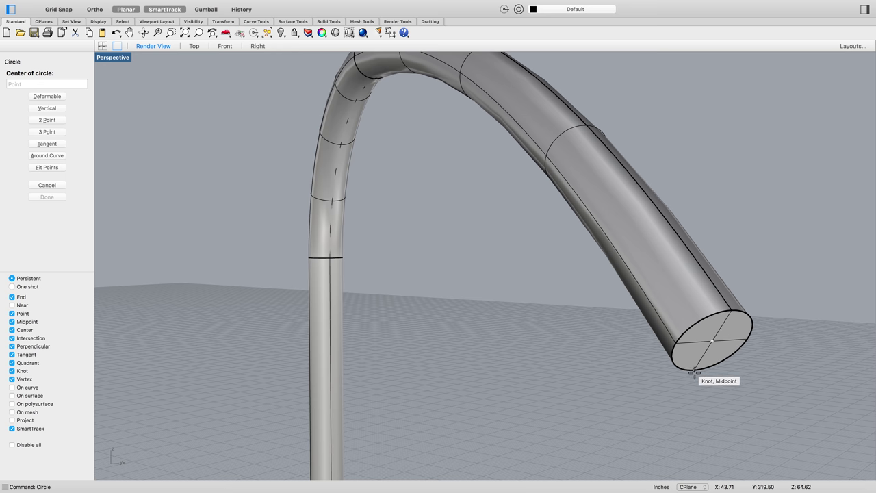
left_click(712, 340)
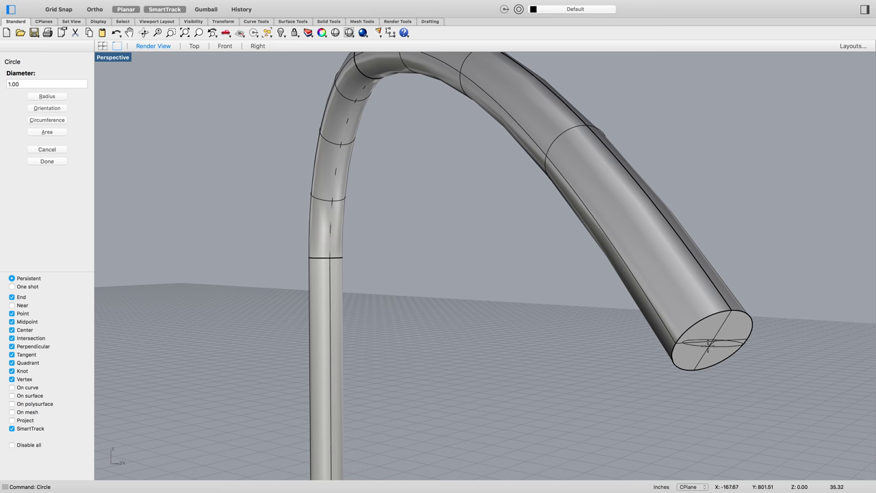
left_click(59, 108)
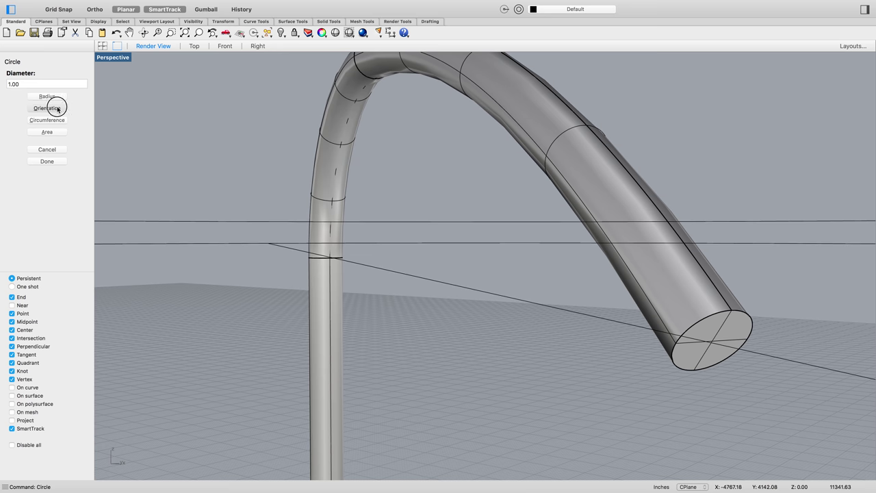
left_click(733, 312)
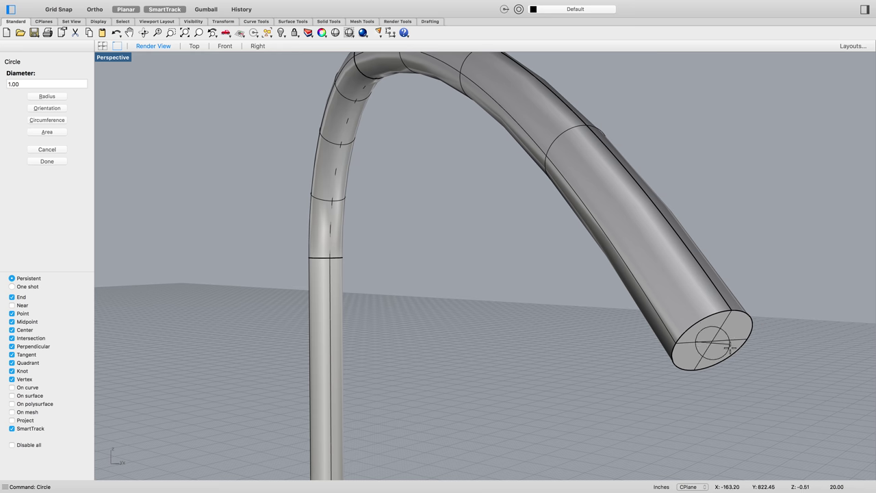
left_click(694, 369)
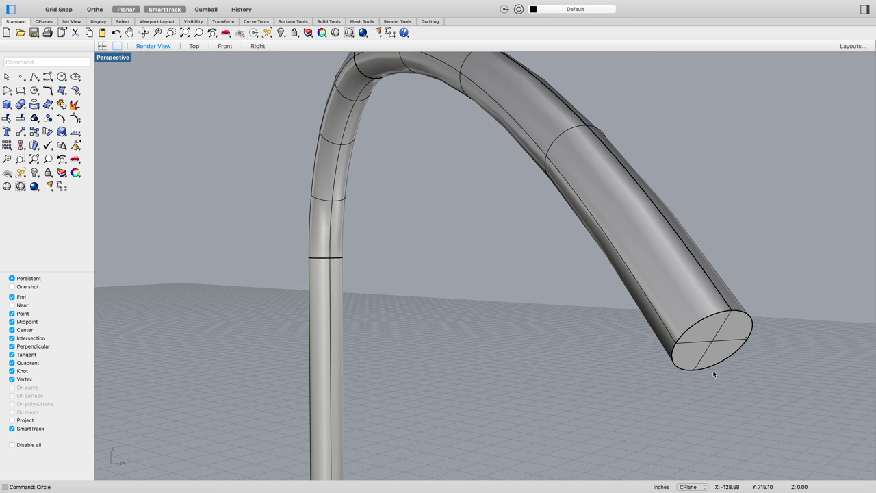
Step: Delete the circle drawn on the stem's end face
left_click_drag(666, 389, 775, 340)
key("Delete")
key("super+l")
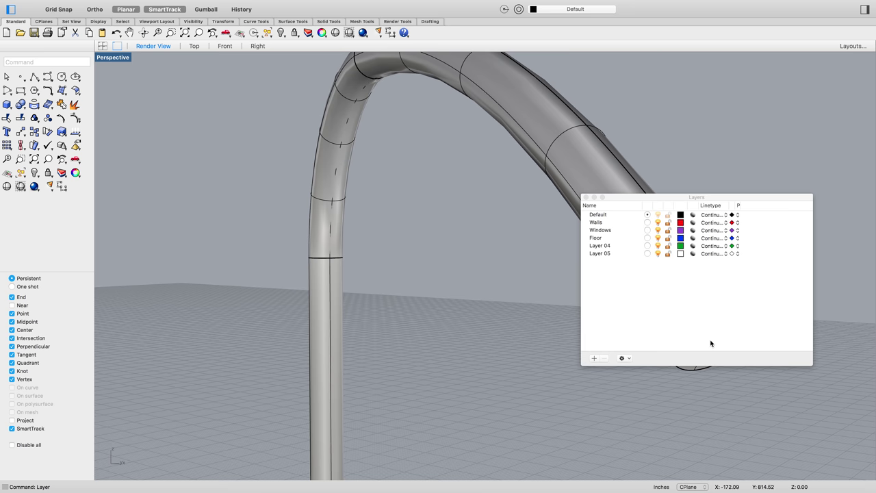
left_click(586, 197)
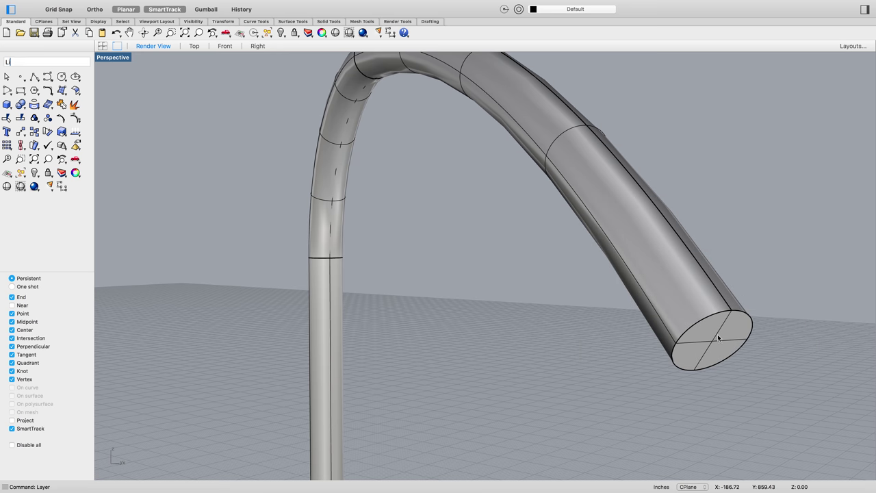
type("Line")
key("Return")
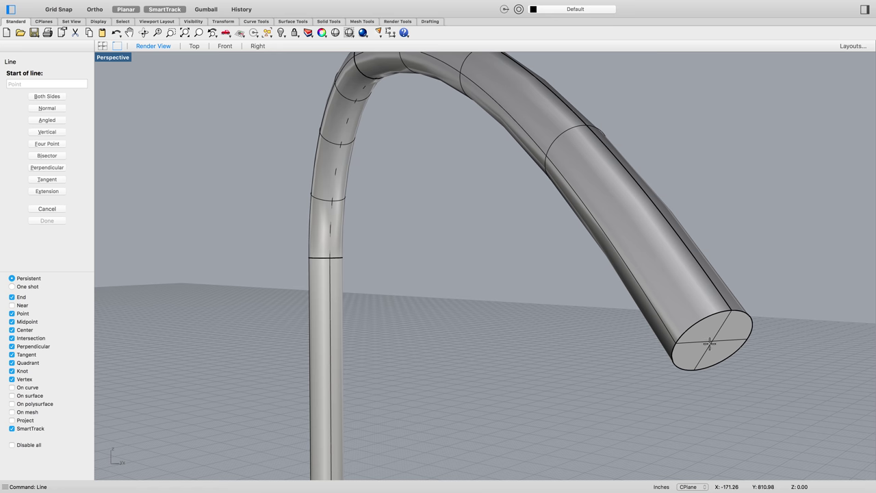
left_click(713, 345)
left_click(718, 352)
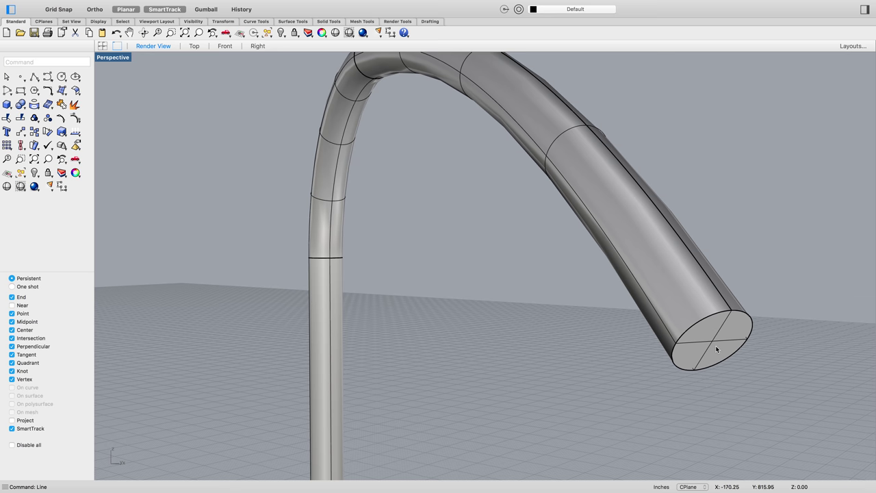
left_click_drag(636, 410, 788, 308)
key("Delete")
Step: Draw a vertical line with Ortho in the Front view, from the upper edge point of the stem's end face down into the sphere
key("Return")
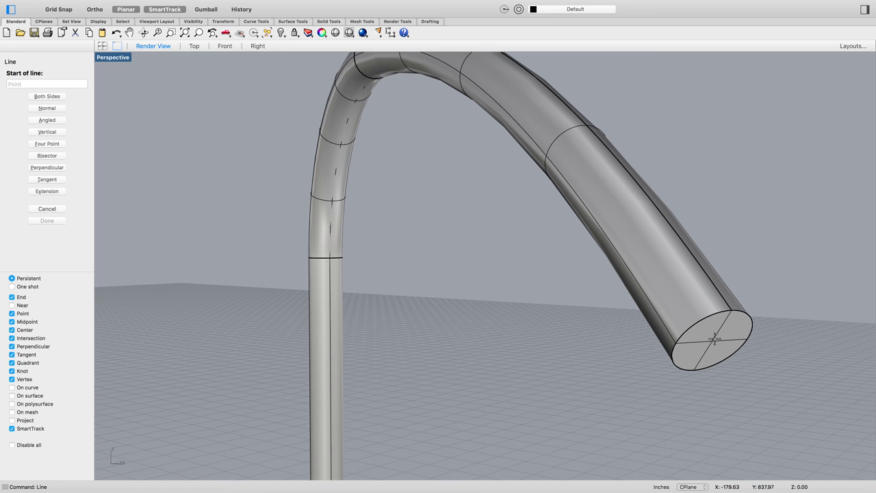
left_click(729, 315)
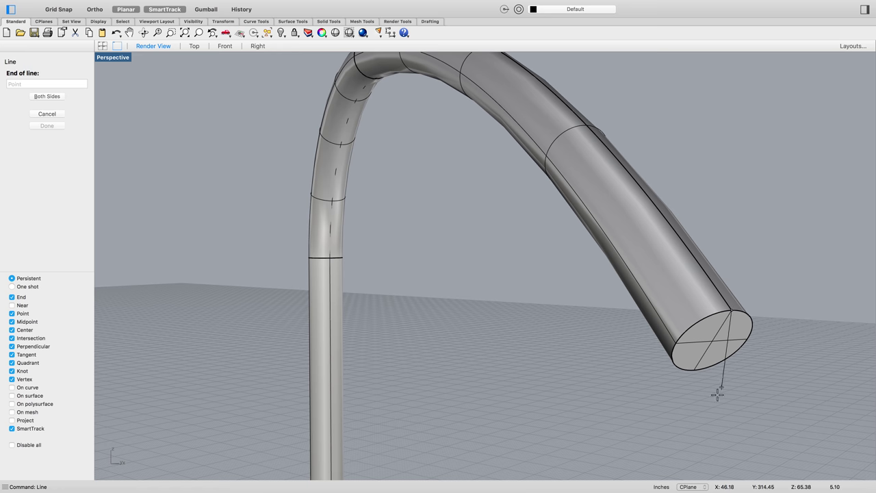
key("F8")
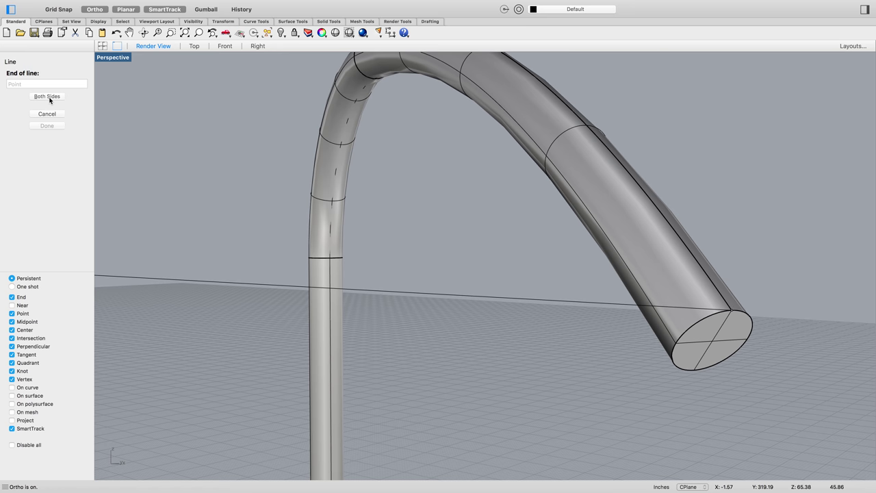
left_click(97, 9)
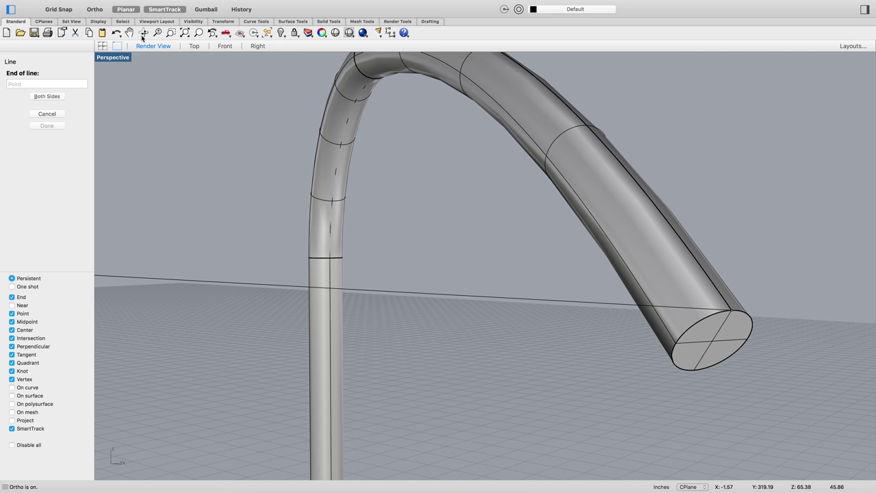
left_click(223, 46)
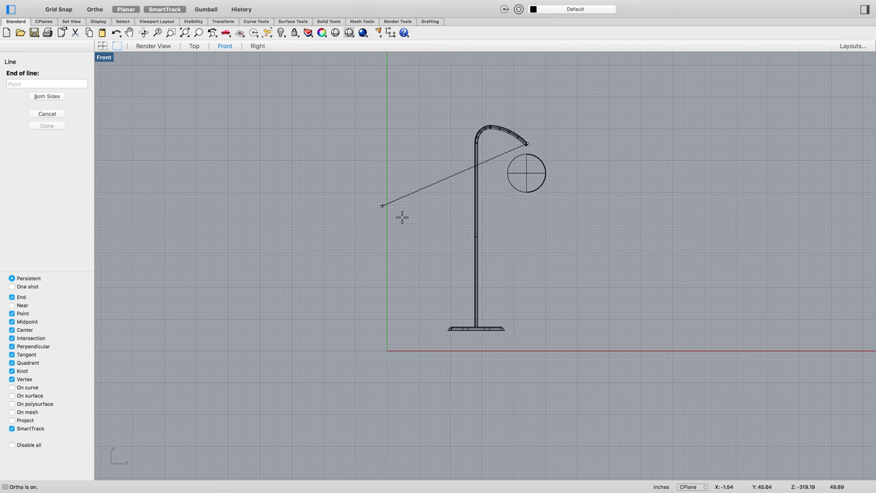
left_click(94, 9)
scroll(530, 205, "up", 5)
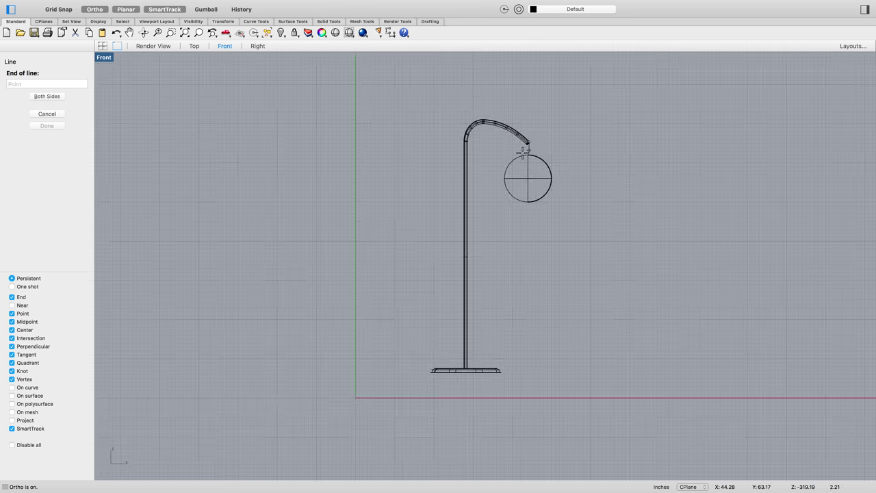
left_click(553, 175)
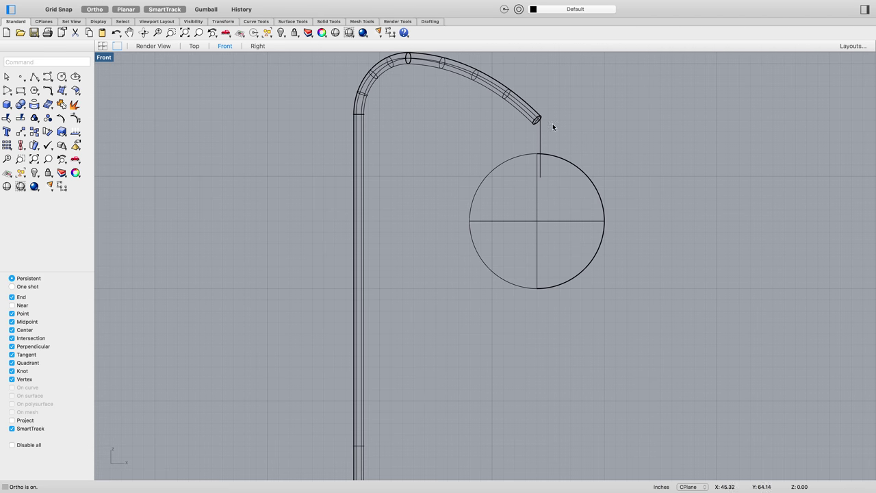
Step: Move the vertical line with Ortho off, from its upper end to the centre of the stem's end face
scroll(550, 121, "up", 4)
left_click(552, 184)
scroll(552, 137, "up", 5)
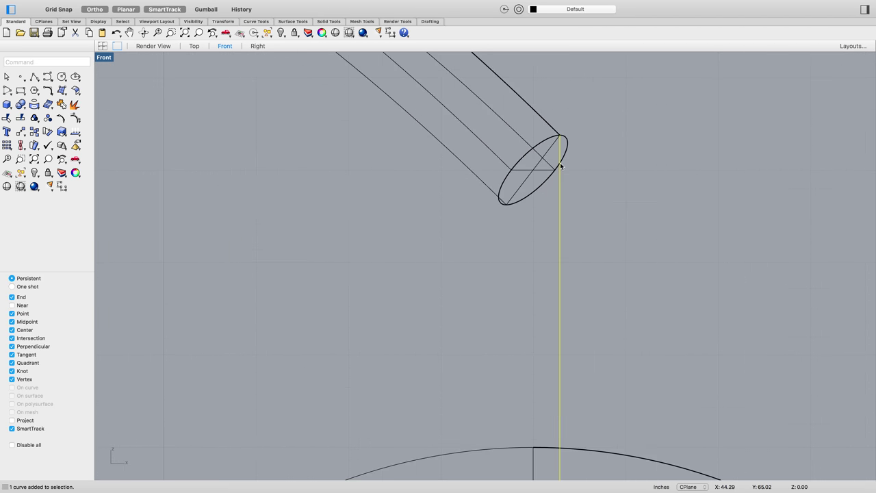
type("move")
key("Return")
left_click(561, 136)
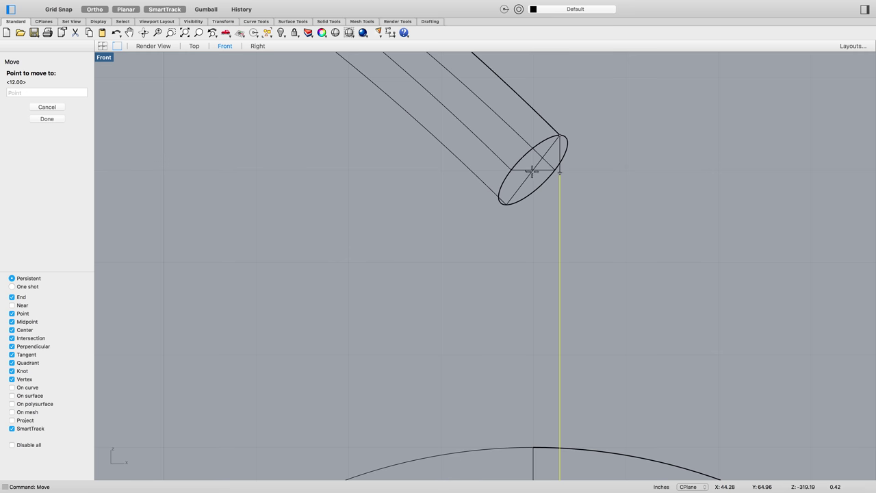
left_click(94, 9)
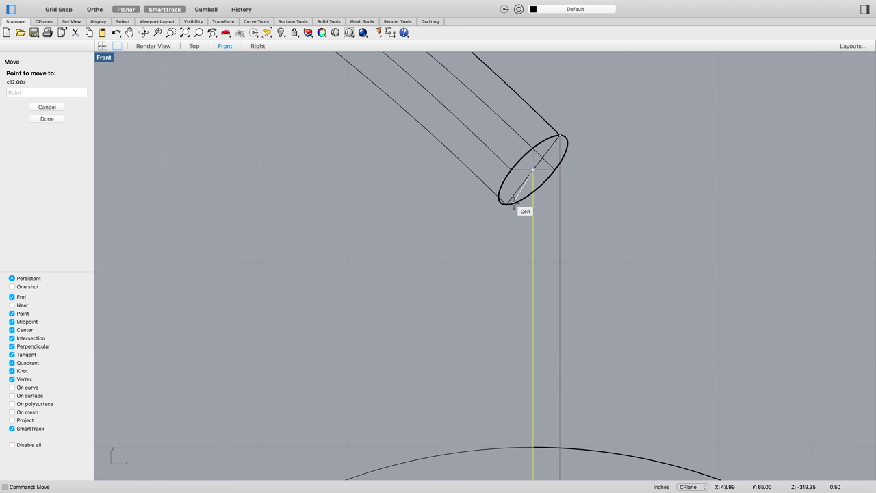
left_click(536, 174)
scroll(593, 244, "down", 5)
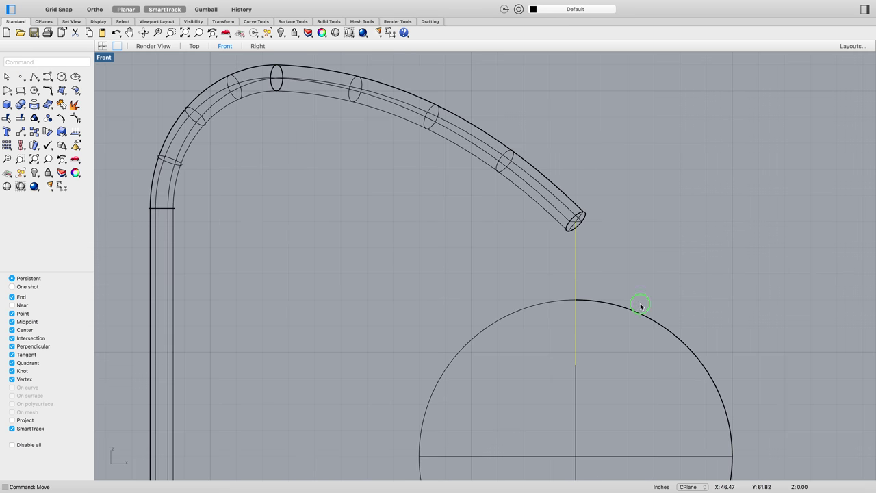
Step: Move the vertical line slightly straight up with Ortho on, so its upper end sits inside the stem's tip
left_click(571, 354)
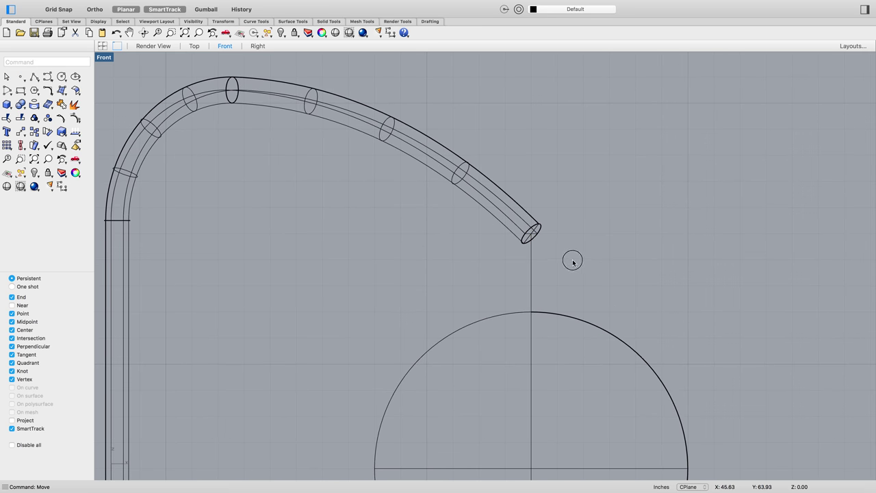
scroll(534, 233, "up", 8)
left_click(522, 274)
scroll(606, 276, "down", 4)
scroll(659, 311, "down", 3)
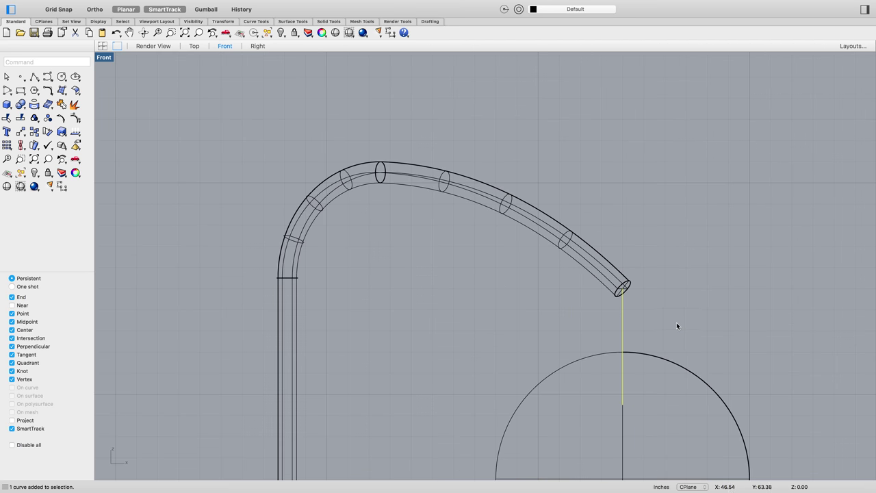
type("ve")
key("Return")
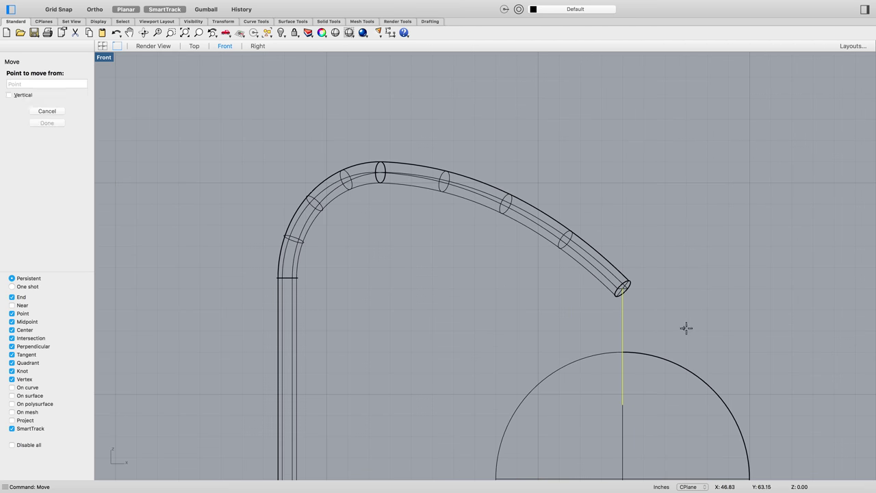
left_click(717, 331)
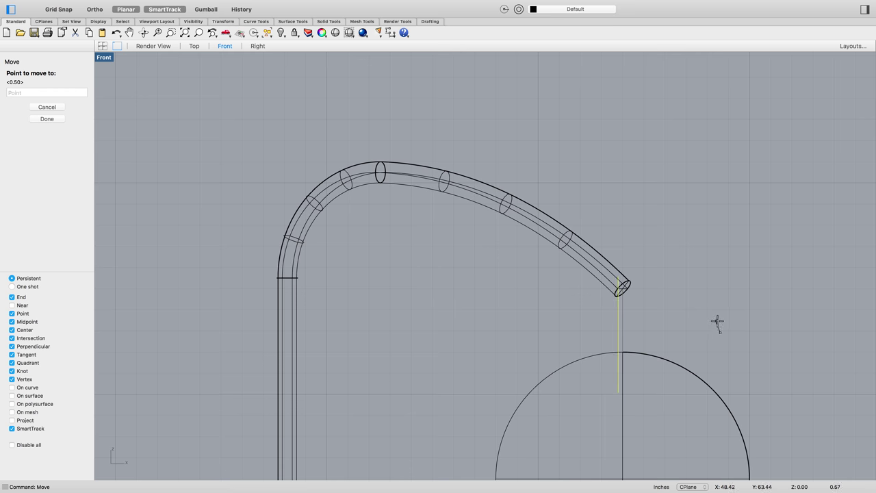
left_click(94, 9)
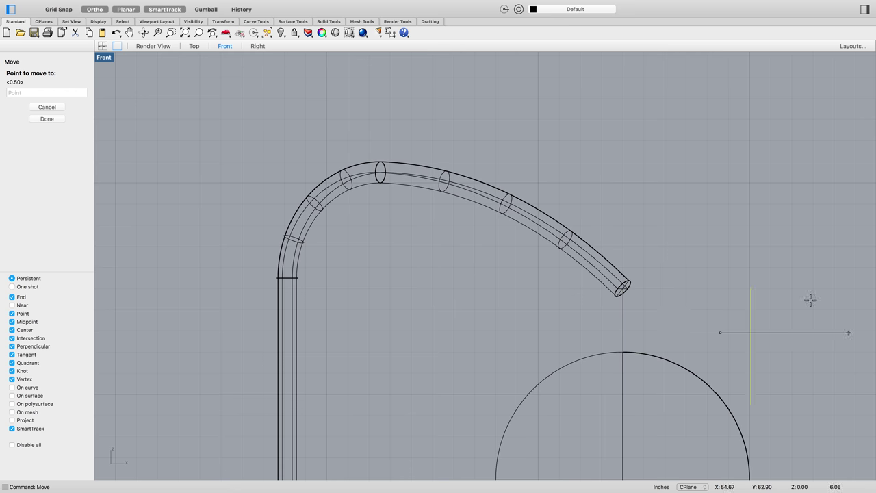
left_click(718, 329)
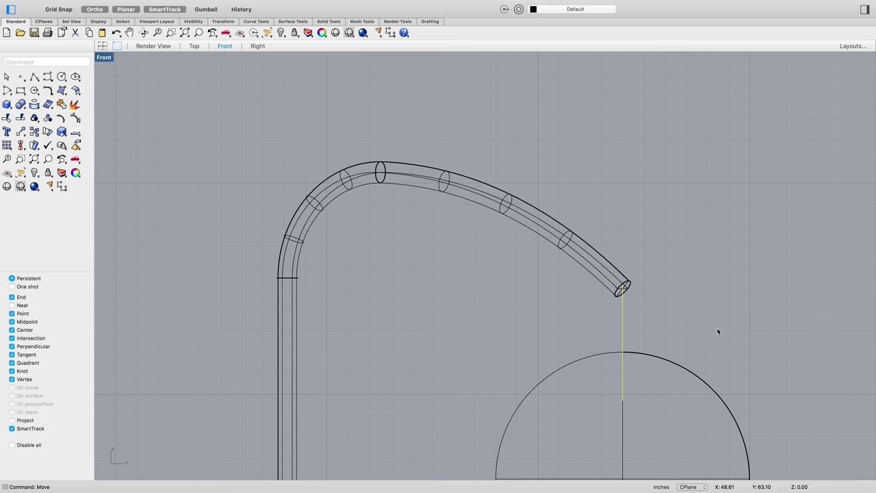
left_click(773, 363)
right_click_drag(773, 363, 716, 361)
left_click(530, 339)
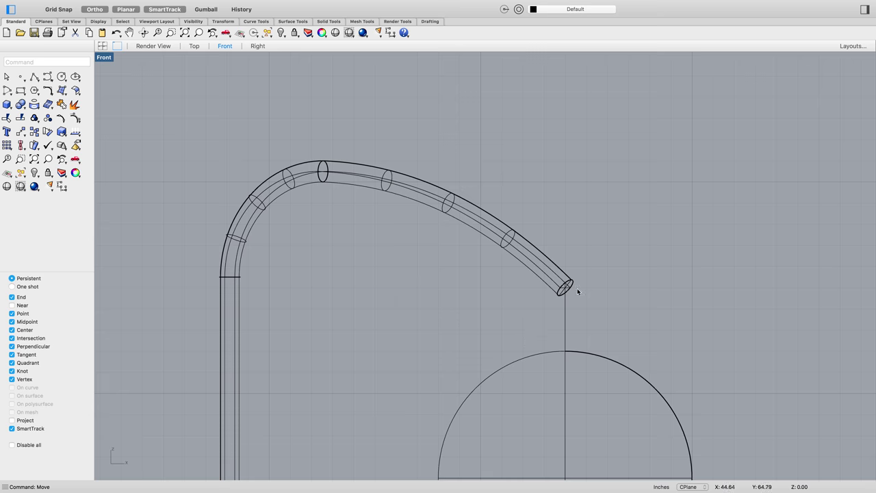
scroll(576, 289, "up", 3)
key("Escape")
Step: Draw a small circle in the Top view, centred on the vertical line at the stem's free end
left_click(193, 47)
scroll(454, 196, "up", 10)
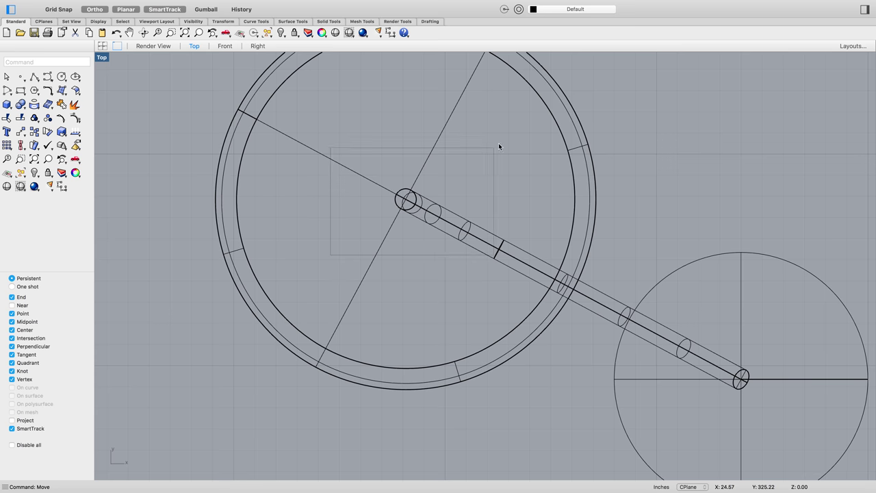
scroll(534, 251, "down", 5)
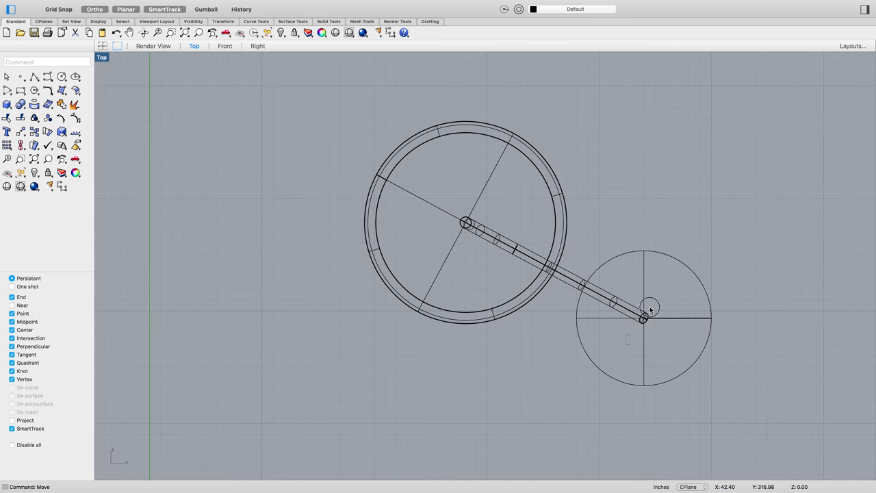
left_click(697, 276)
scroll(644, 318, "up", 8)
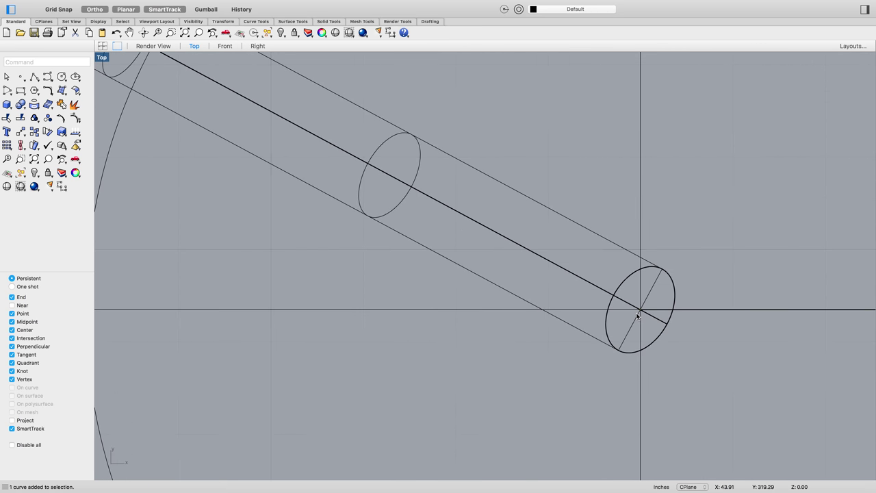
type("c")
key("Return")
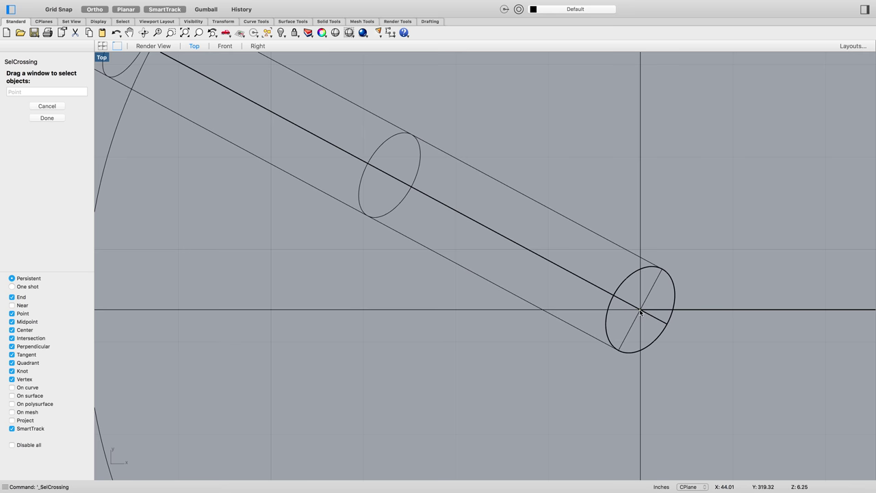
key("Escape")
type("circle")
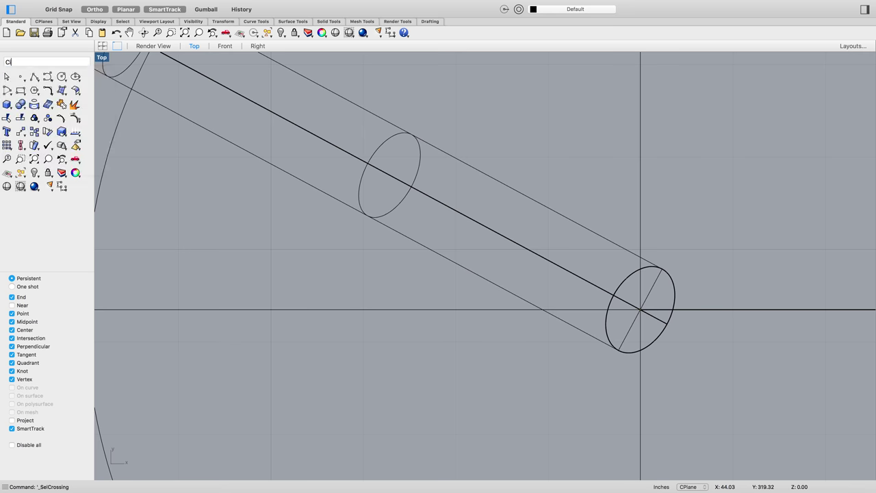
key("Return")
left_click(641, 311)
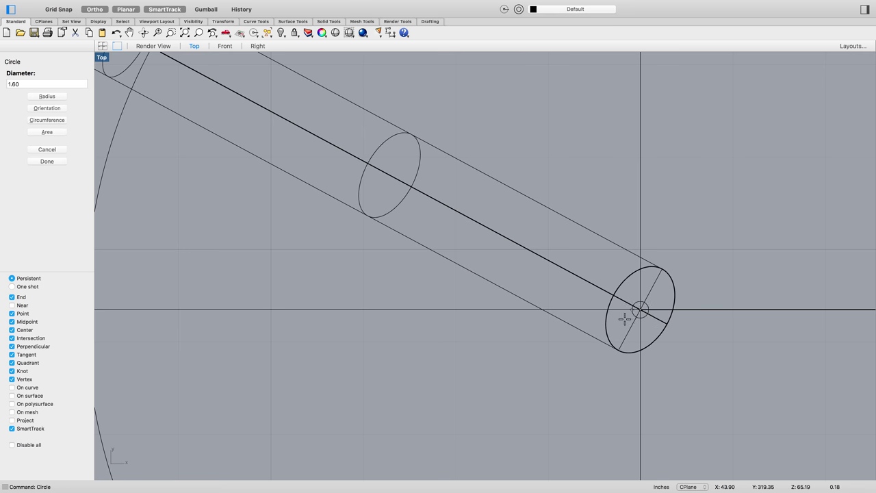
left_click(627, 317)
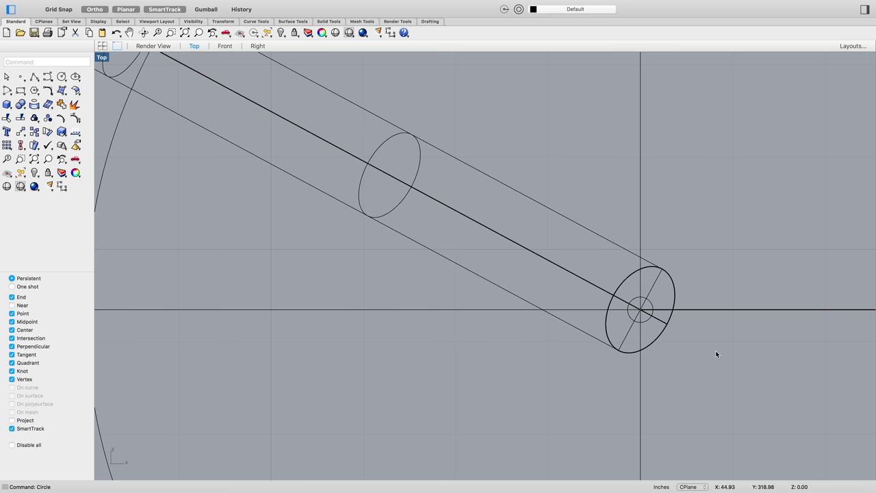
scroll(695, 339, "down", 5)
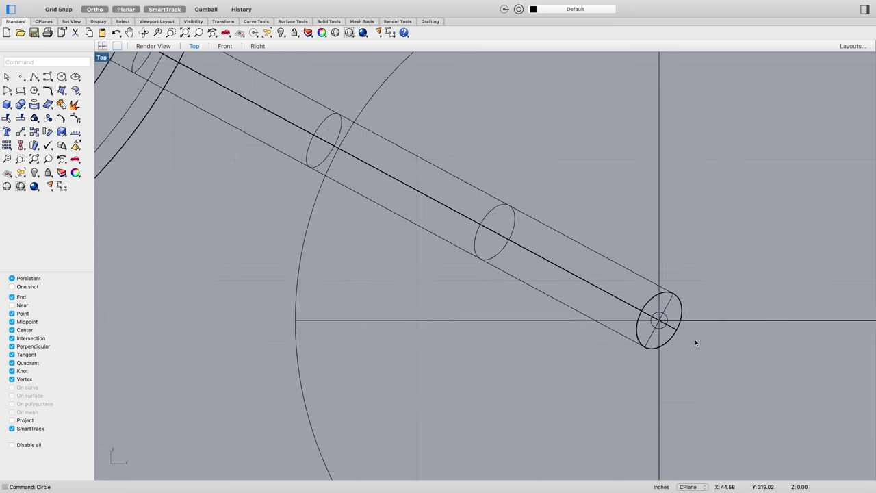
Step: Try to sweep the small circle along the vertical line with Sweep1 in the perspective view
left_click(148, 46)
scroll(712, 349, "down", 8)
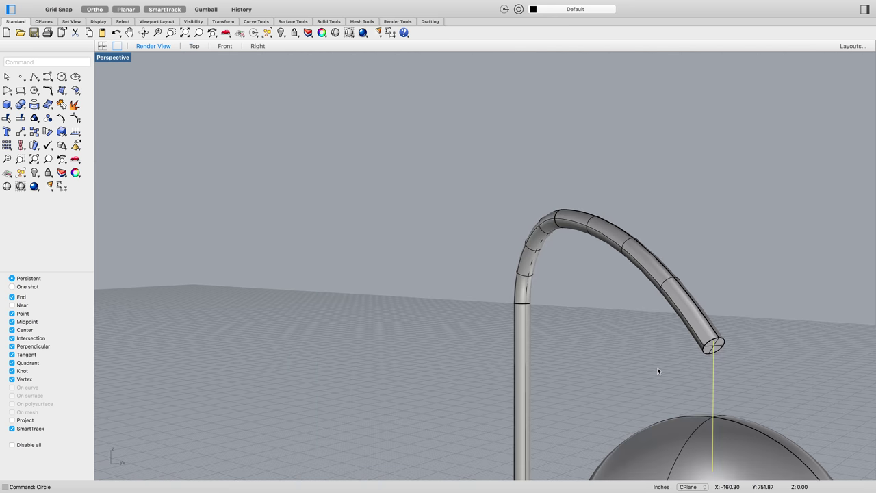
left_click_drag(650, 372, 749, 283)
scroll(761, 363, "up", 5)
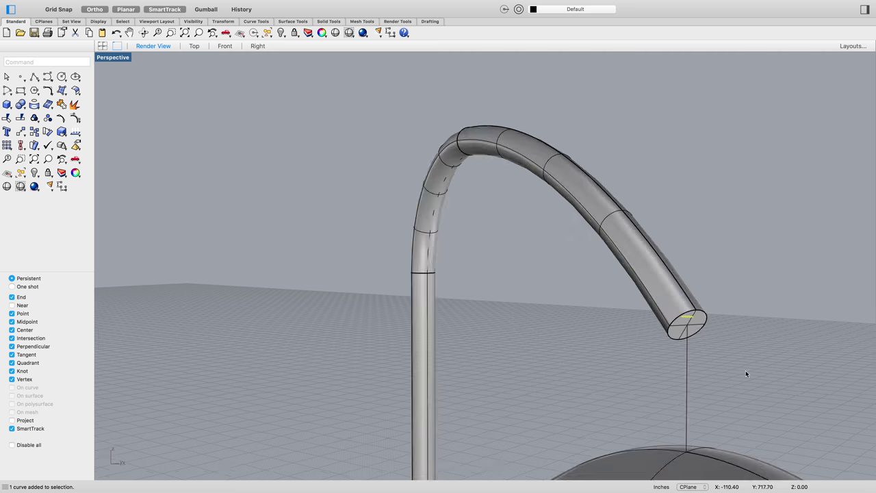
type("eep1")
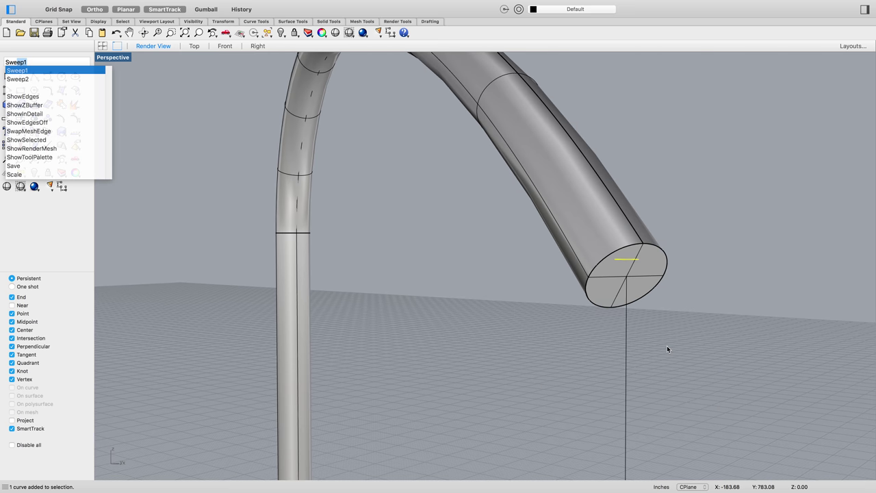
key("Return")
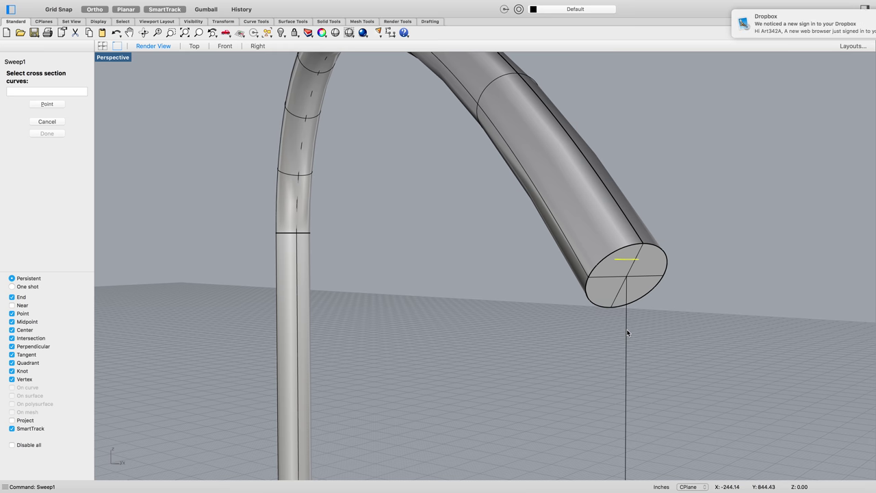
left_click(626, 332)
key("Return")
key("Return")
key("Return")
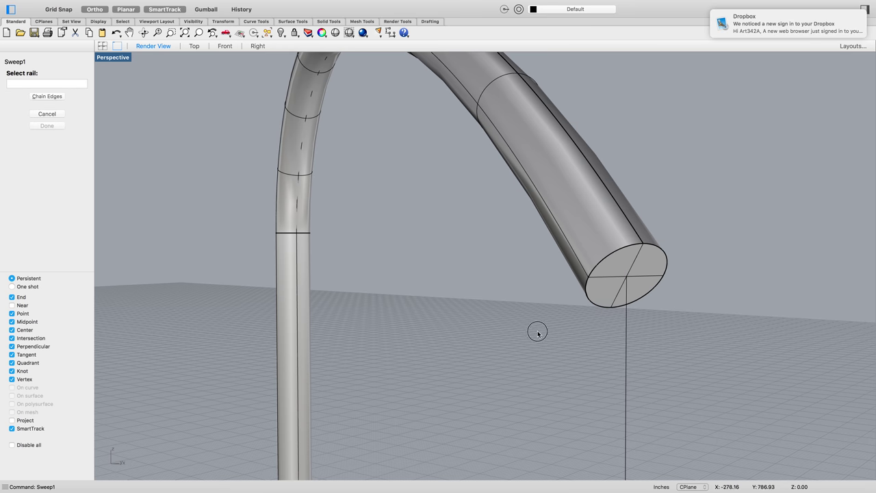
left_click(625, 334)
key("Return")
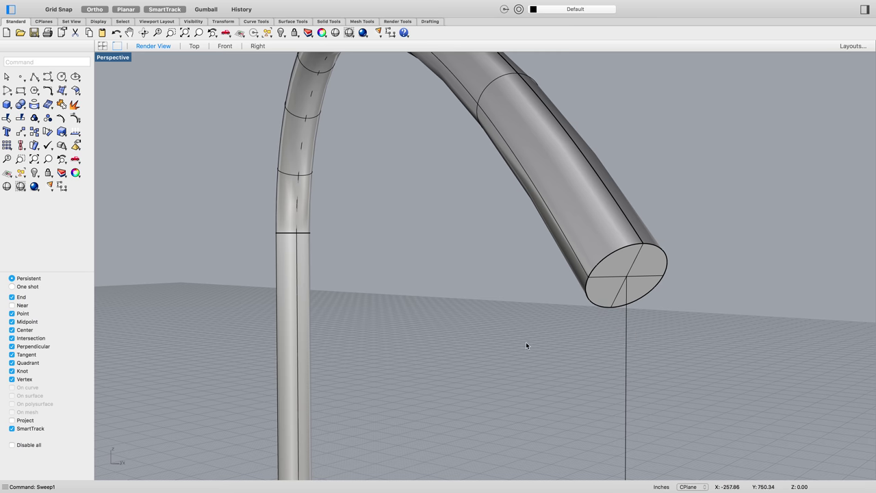
left_click_drag(526, 343, 705, 211)
Step: Sweep only the small circle along the vertical line with Sweep1 to form the cord, using Freeform style without simplifying the cross section
key("Return")
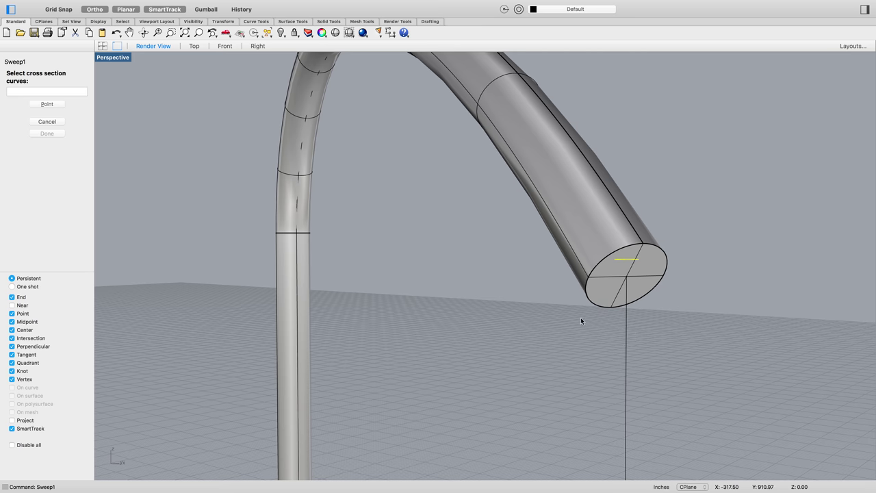
key("Escape")
key("Return")
key("Return")
key("Return")
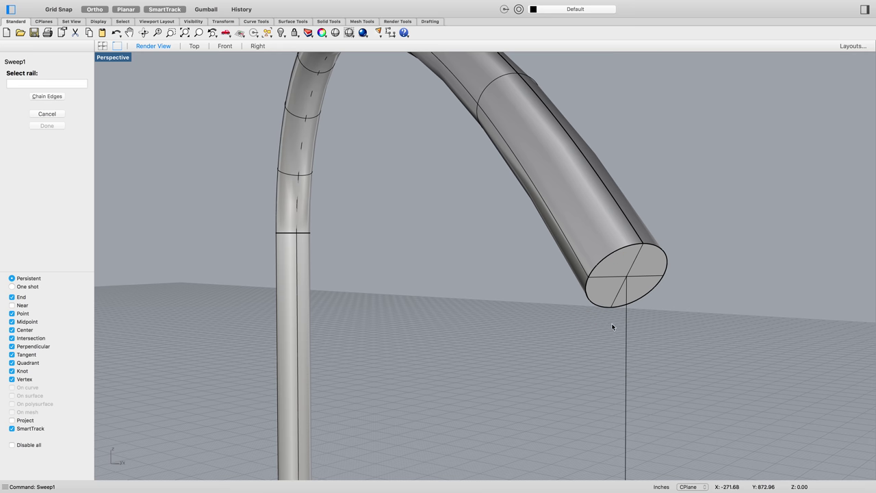
left_click(624, 328)
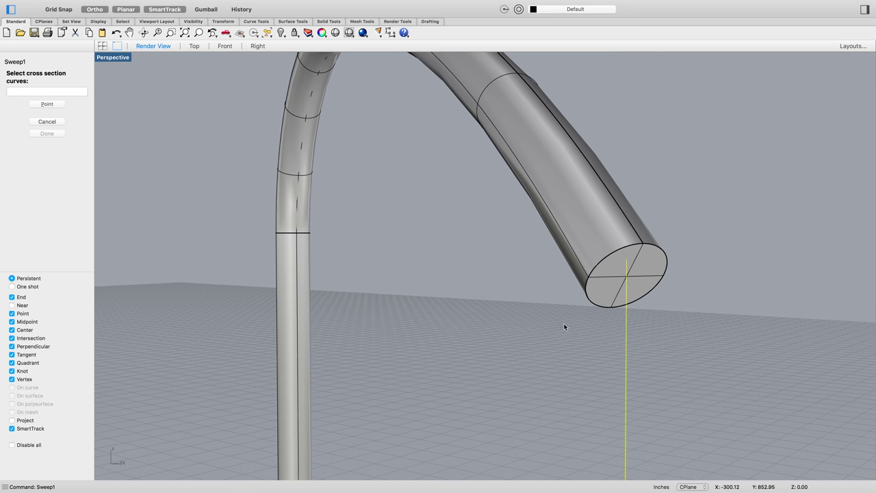
left_click(662, 248)
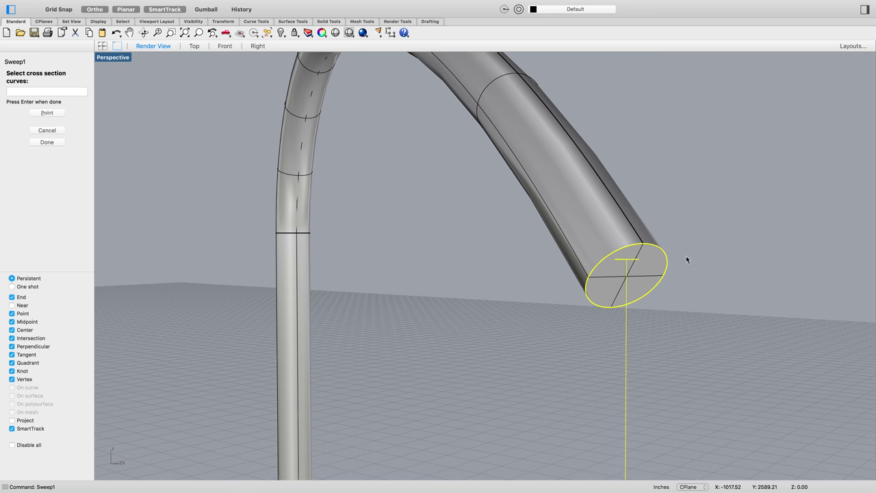
left_click(658, 273)
key("Return")
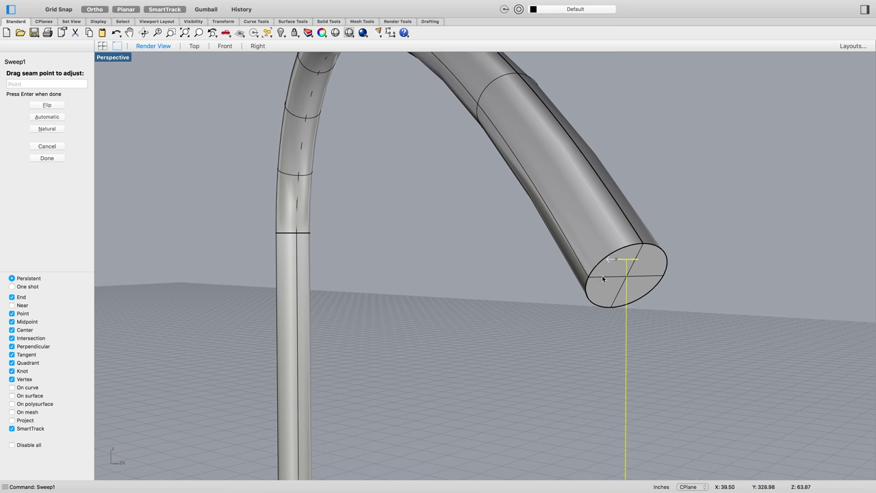
key("Return")
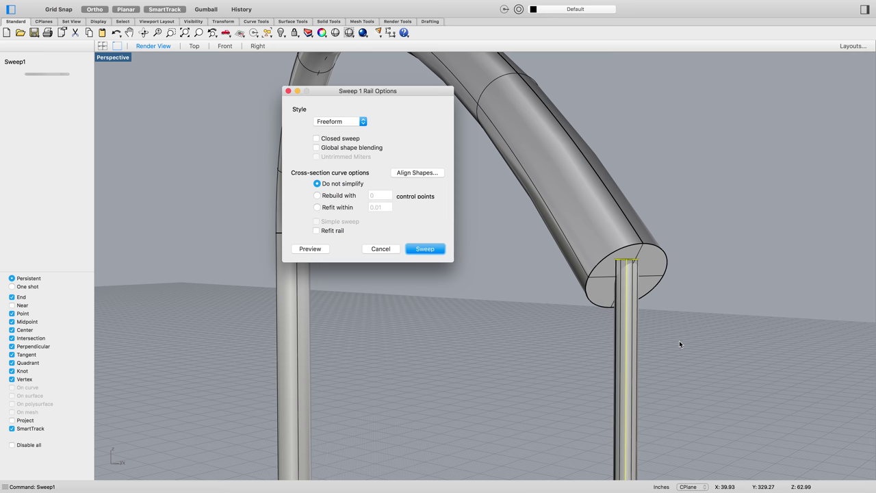
left_click(425, 249)
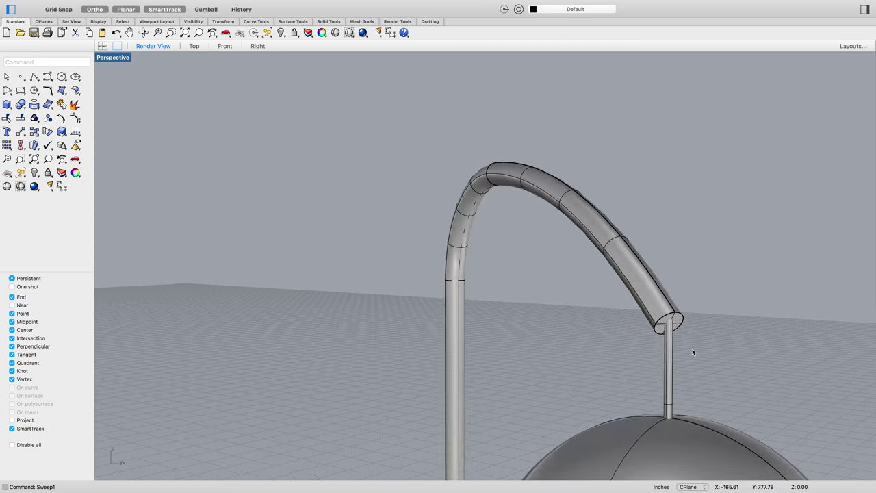
right_click_drag(692, 348, 470, 369)
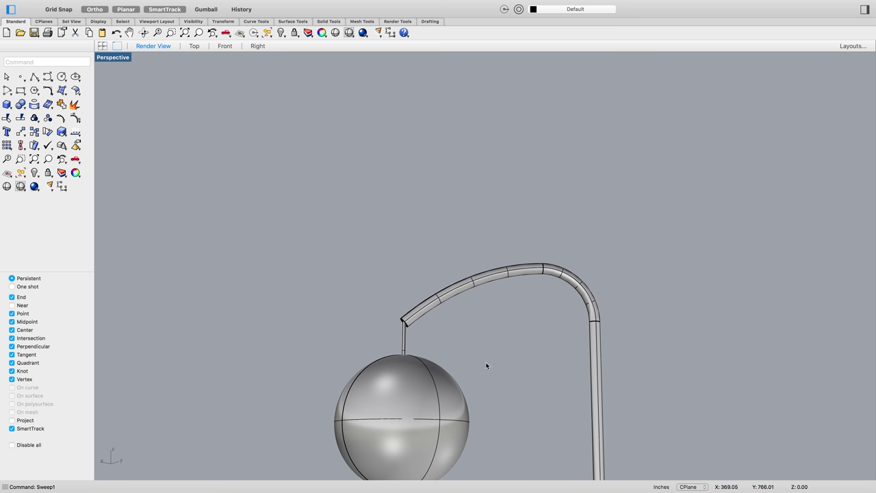
Step: Set the perspective view to X-Ray display to check the cord's ends inside the stem and the sphere
right_click_drag(486, 363, 600, 367)
scroll(550, 328, "up", 10)
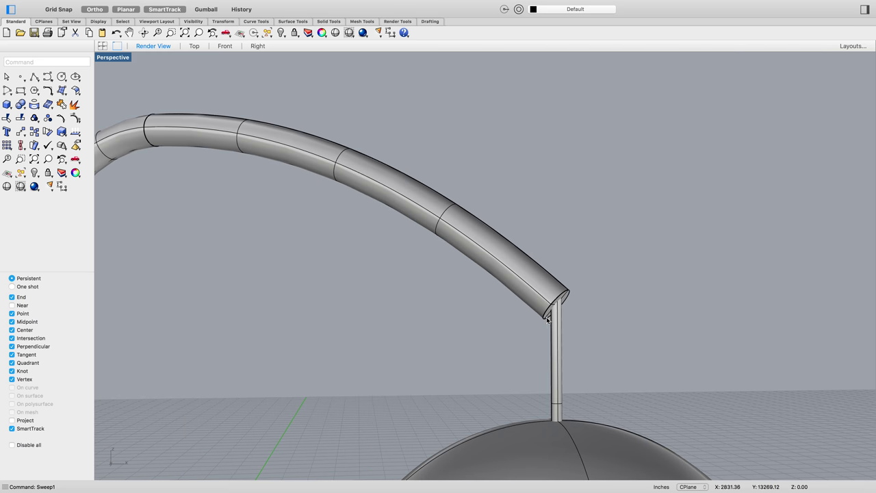
right_click(321, 301)
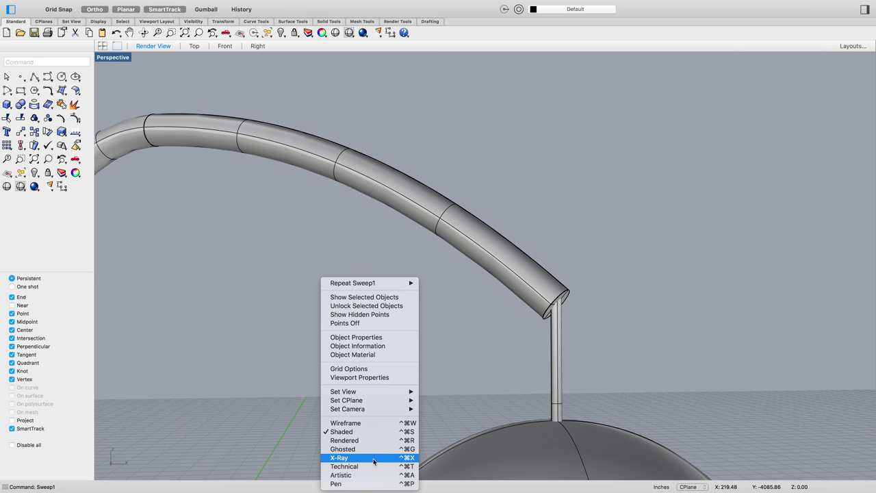
left_click(374, 461)
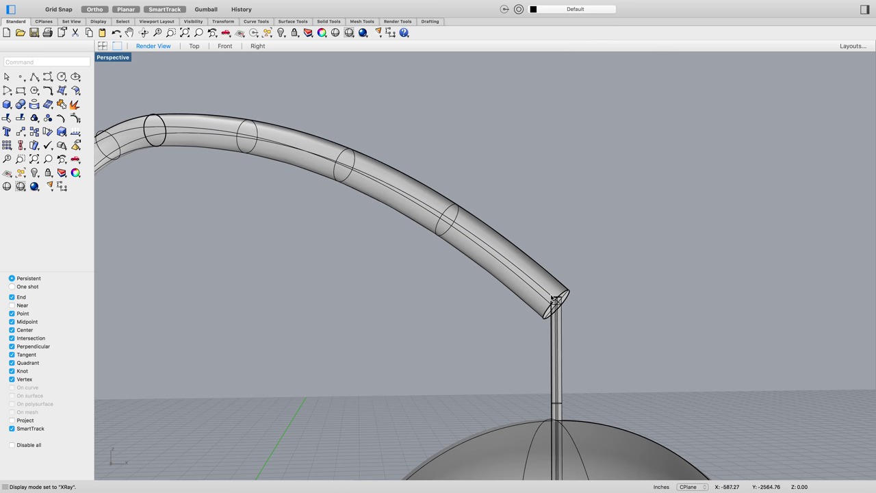
scroll(561, 333, "down", 3)
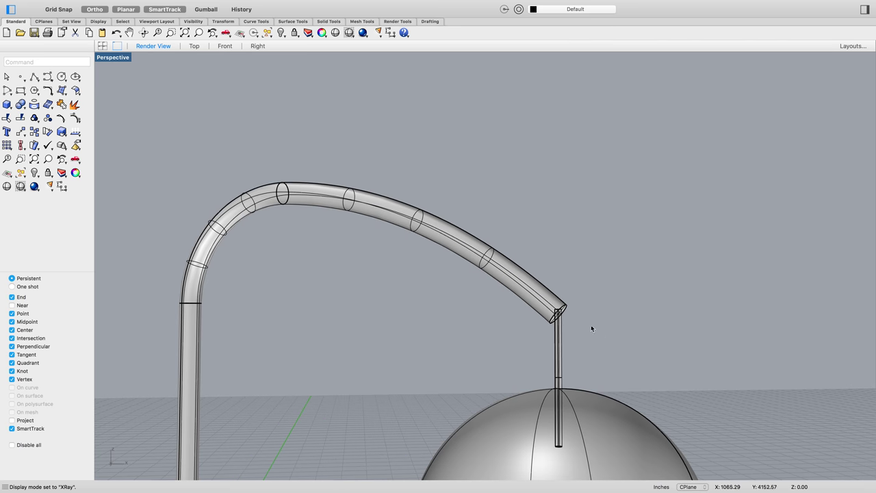
Step: Copy the cord surface in place, using its upper end as both the from and to point
right_click_drag(593, 333, 554, 363)
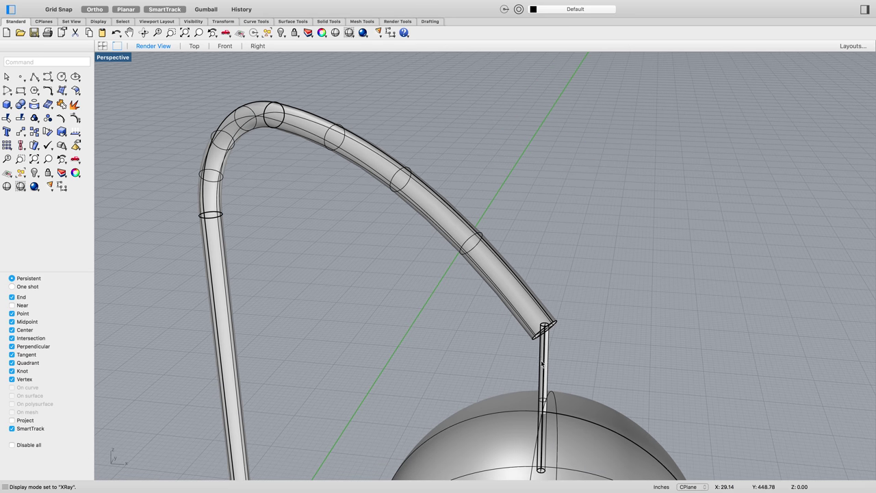
left_click(543, 364)
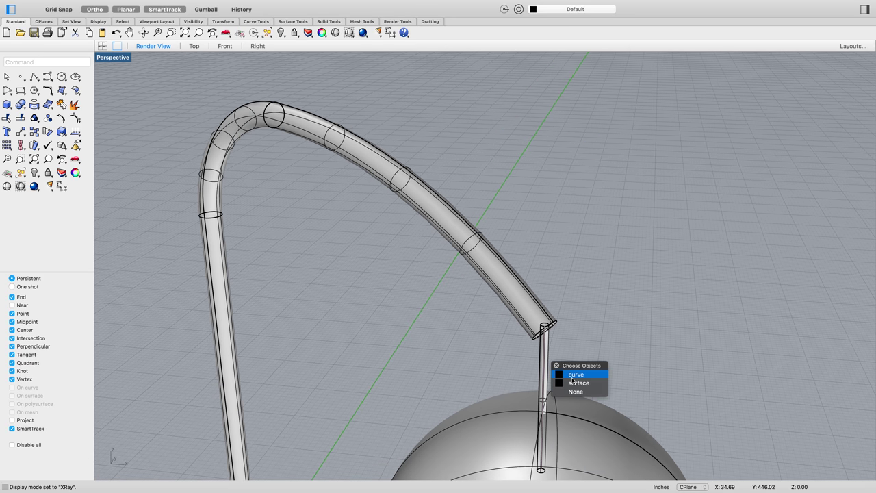
left_click(574, 384)
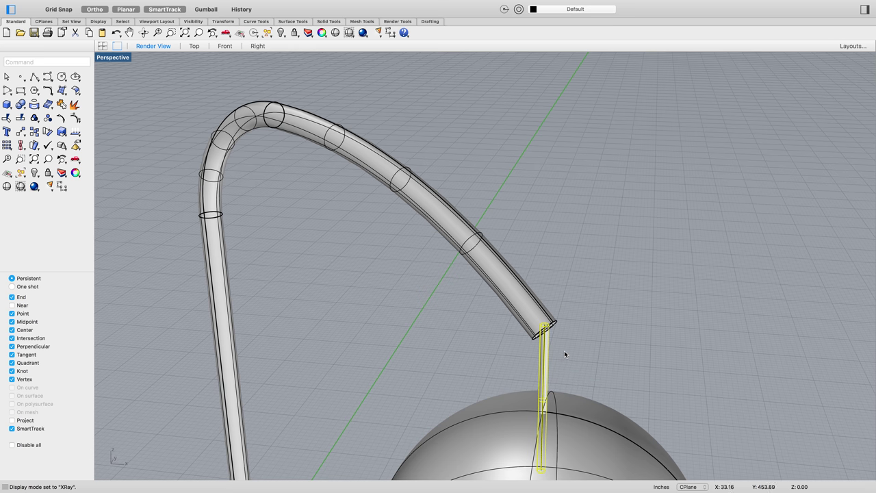
type("copy")
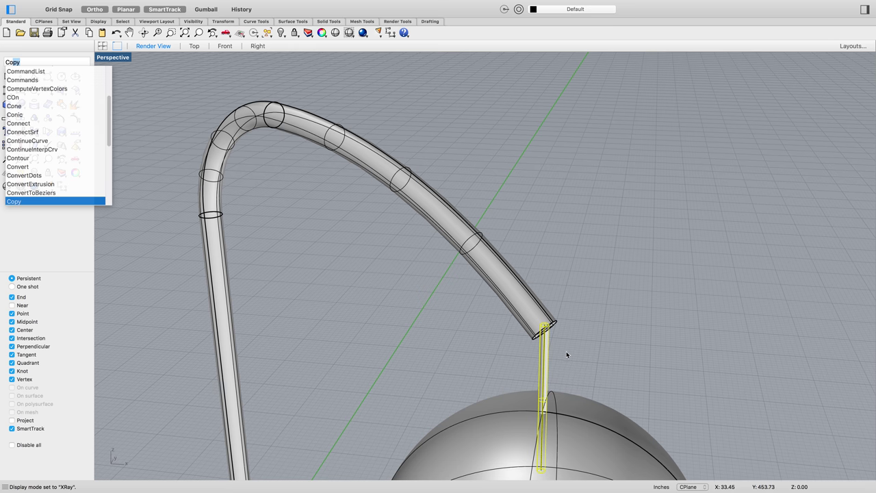
key("Return")
scroll(543, 323, "up", 5)
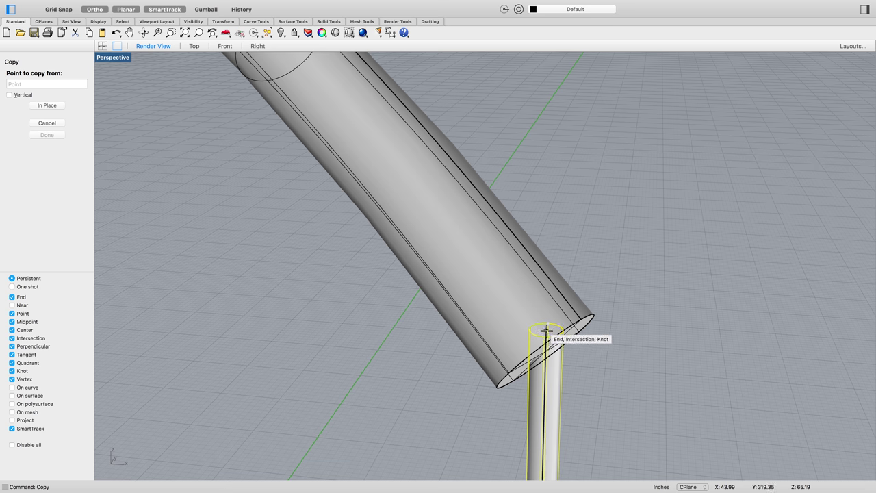
left_click(548, 324)
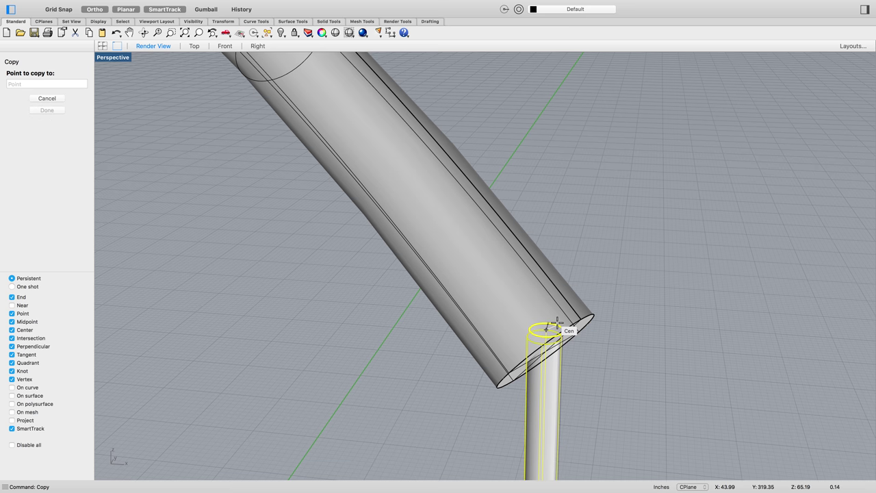
left_click(549, 326)
key("Return")
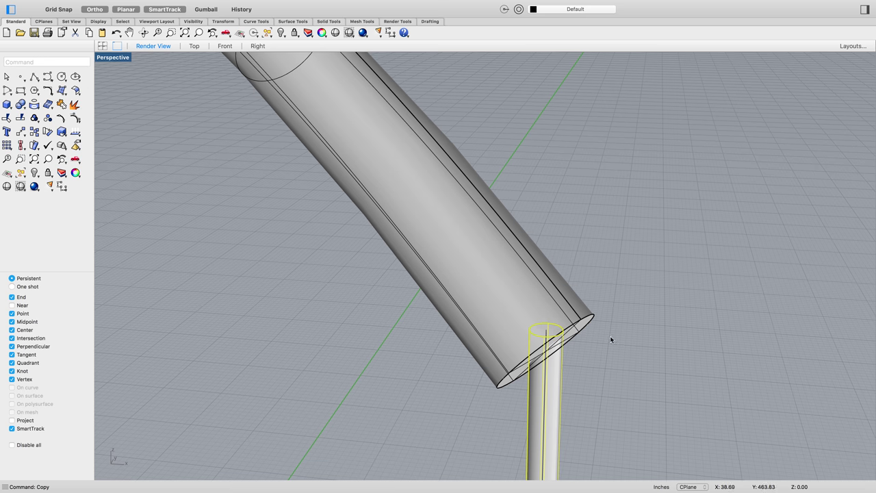
Step: Try to subtract the cord from the sphere and the stem with BooleanDifference, with Delete Input on
scroll(626, 352, "down", 5)
scroll(655, 372, "down", 3)
left_click(673, 388)
right_click_drag(672, 381, 634, 375)
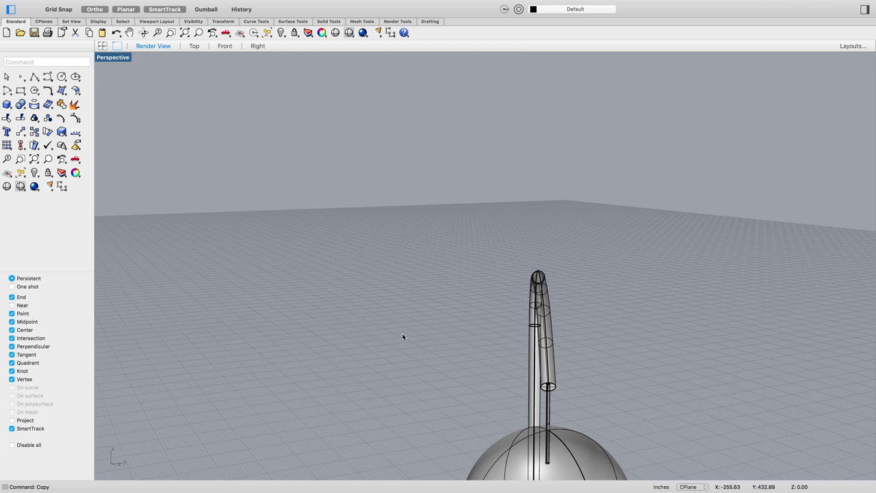
type("bool")
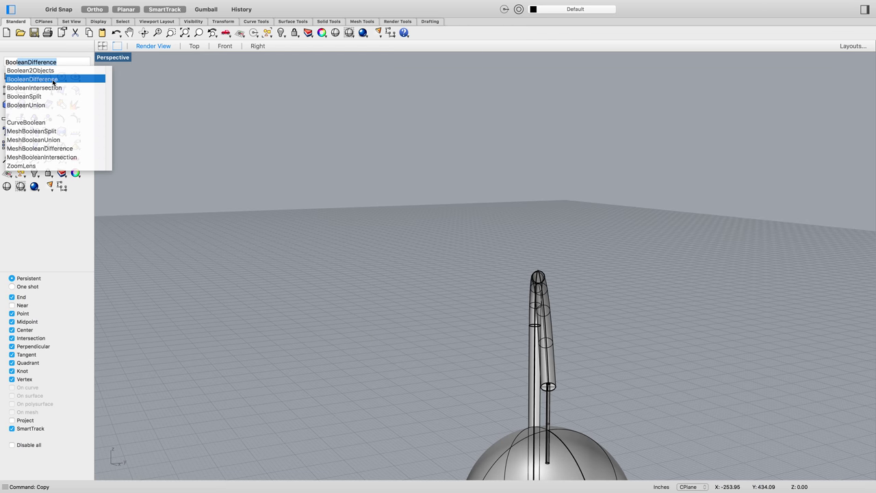
key("Return")
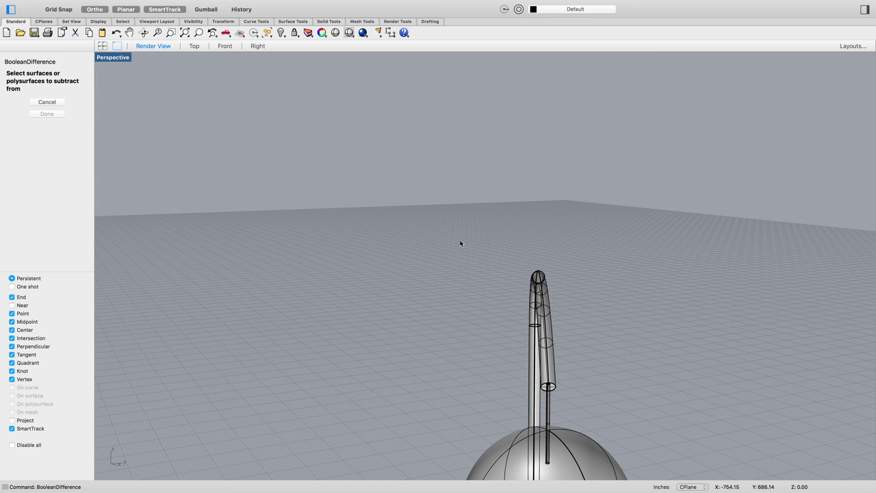
right_click_drag(476, 255, 384, 387)
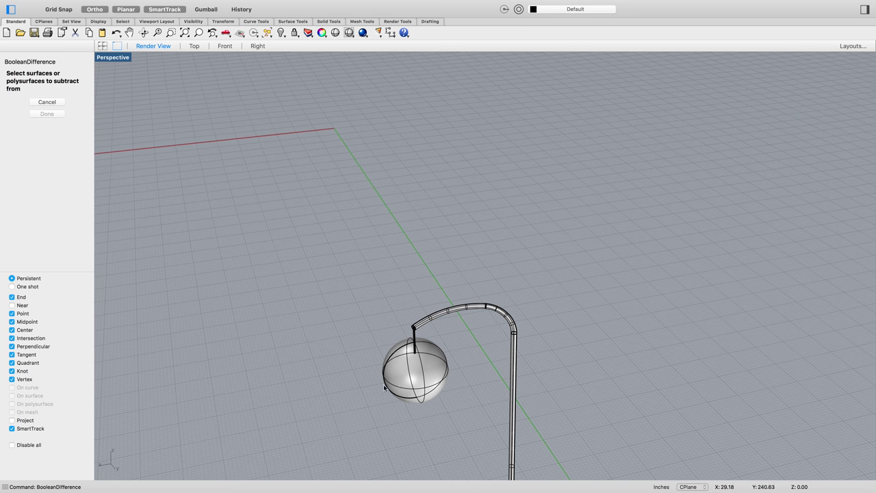
left_click(425, 382)
left_click(514, 353)
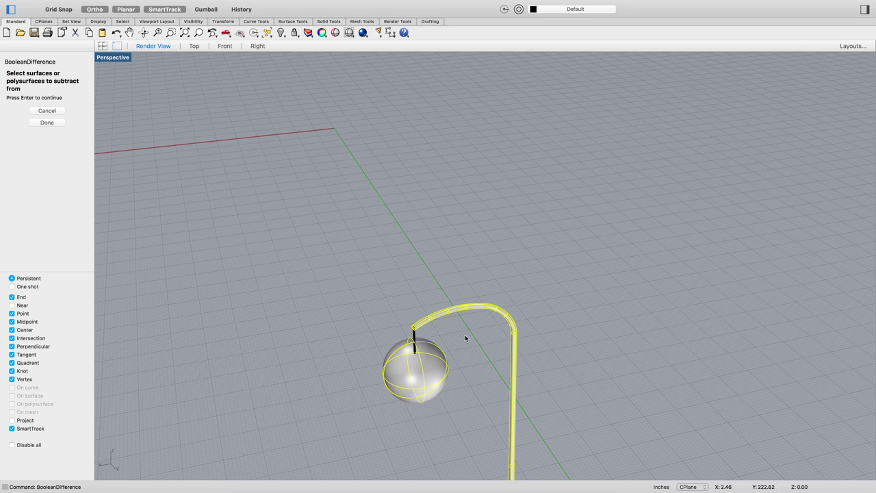
key("Return")
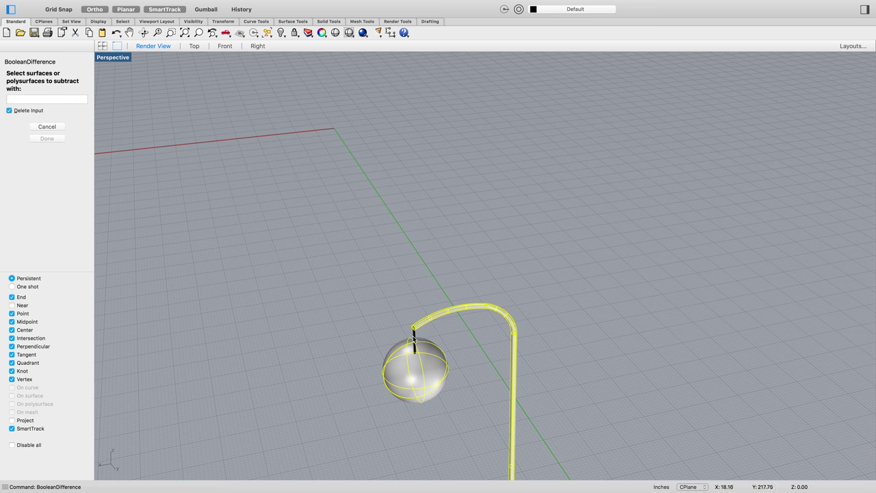
left_click(414, 338)
key("Return")
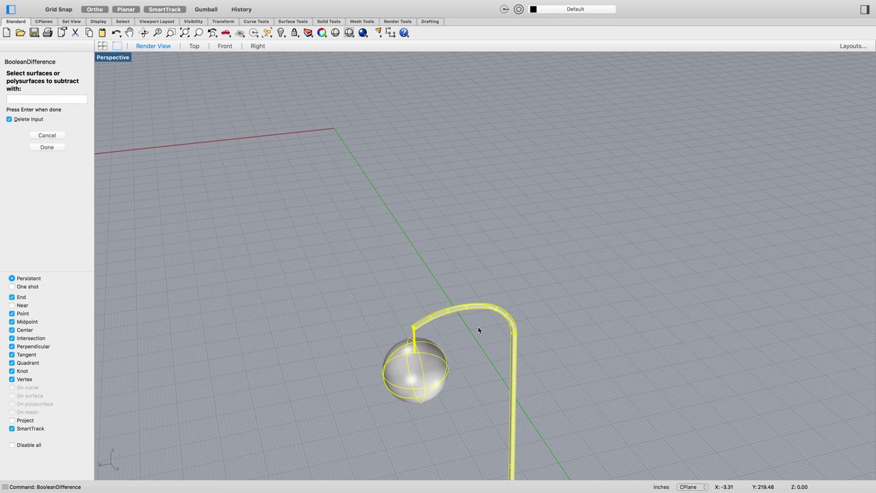
scroll(408, 343, "up", 10)
right_click_drag(316, 344, 445, 331)
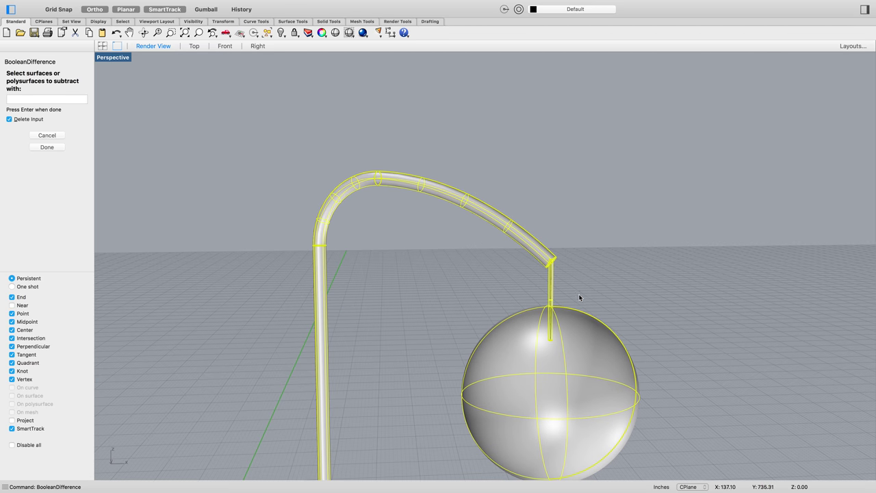
key("Return")
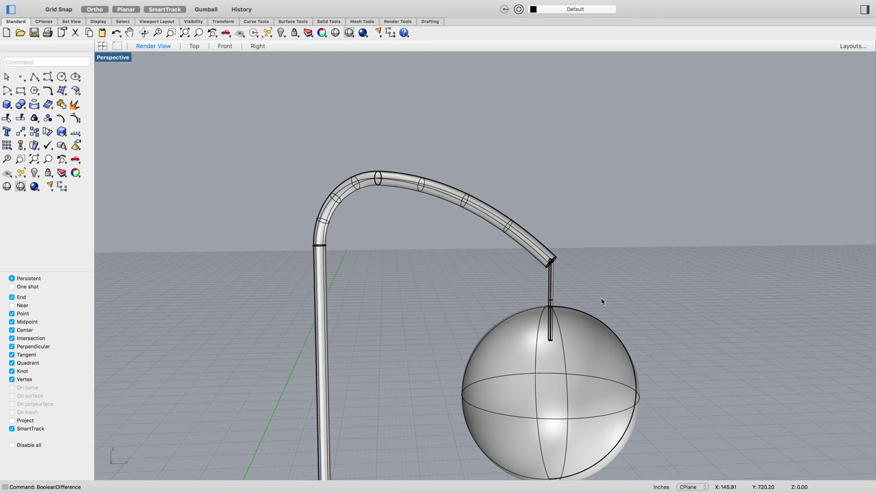
Step: Delete the cord surface spanning from the stem's tip into the sphere
right_click_drag(600, 300, 567, 304)
left_click(568, 304)
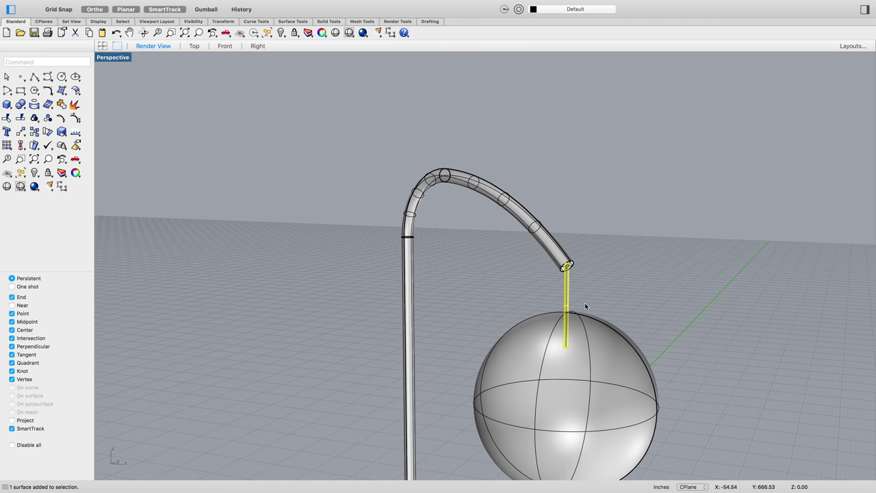
key("Delete")
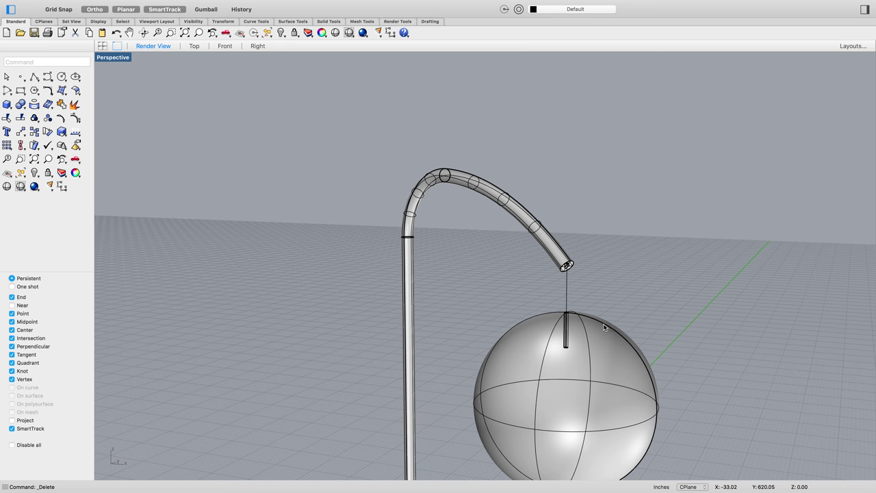
Step: Undo the cord's deletion and the BooleanDifference, and clear the selection
key("cmd+z")
key("cmd+z")
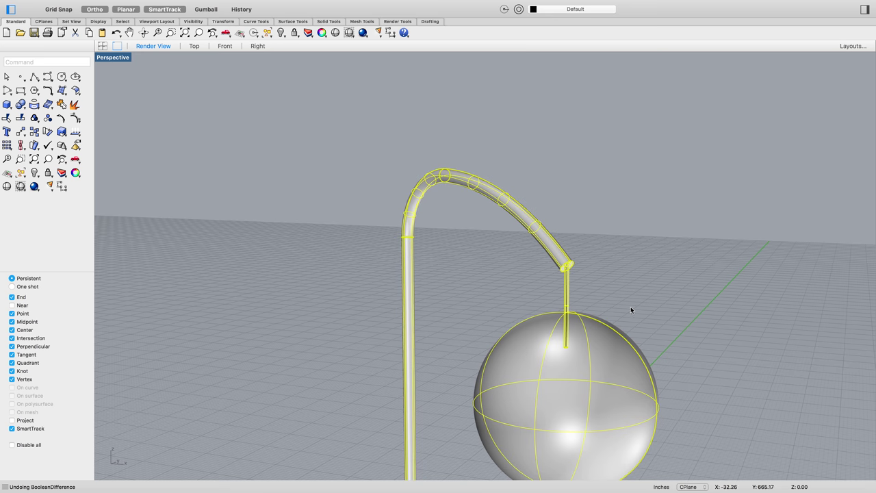
key("Escape")
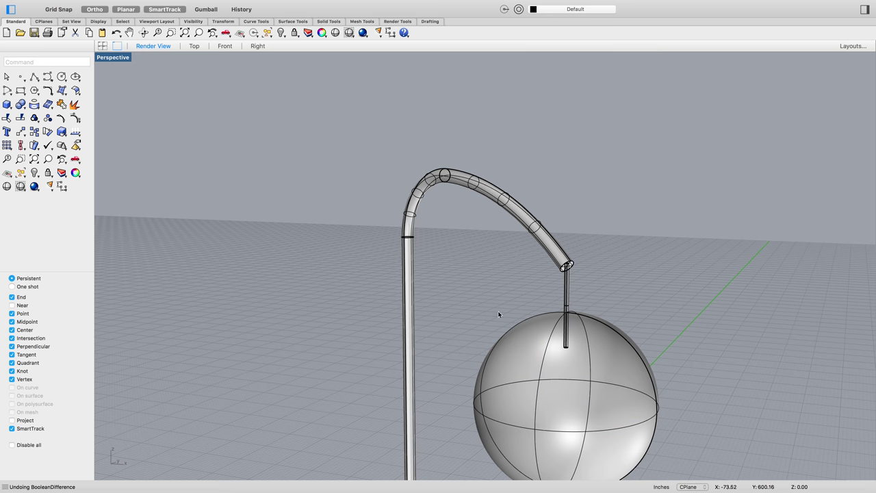
Step: Delete the vertical guide curve inside the cord
left_click_drag(446, 381, 646, 203)
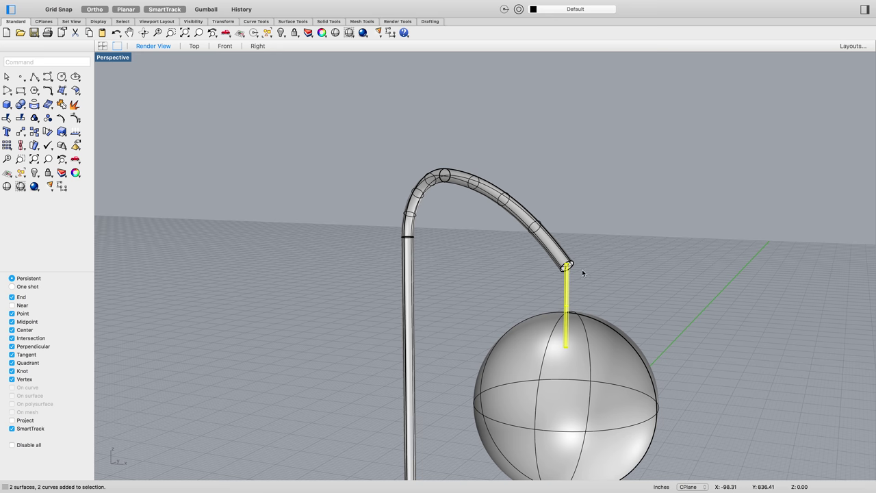
left_click(590, 291)
left_click(567, 309)
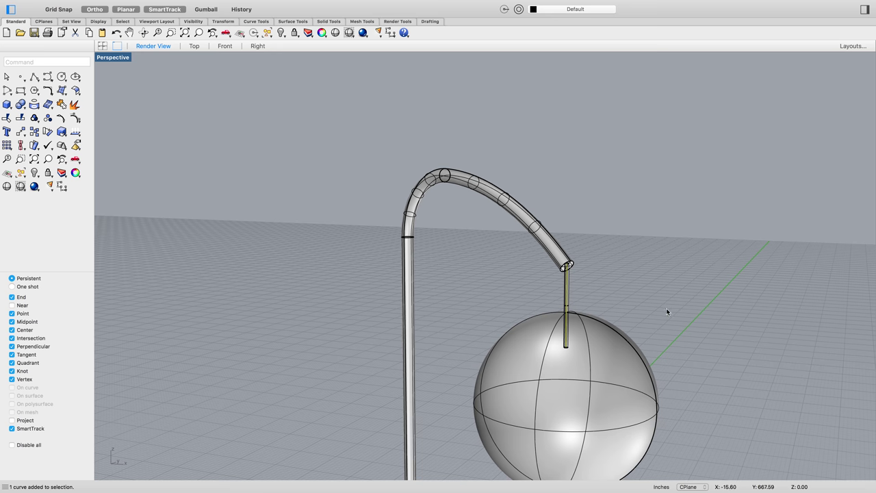
key("Delete")
left_click(569, 298)
key("Escape")
Step: Copy the sphere, stem and base in place, using the base's centre as both the from and to point
right_click_drag(602, 297, 674, 335)
left_click(544, 380)
left_click(523, 281)
scroll(522, 281, "down", 5)
left_click(515, 337, "shift")
type("copy")
key("Return")
scroll(638, 341, "down", 3)
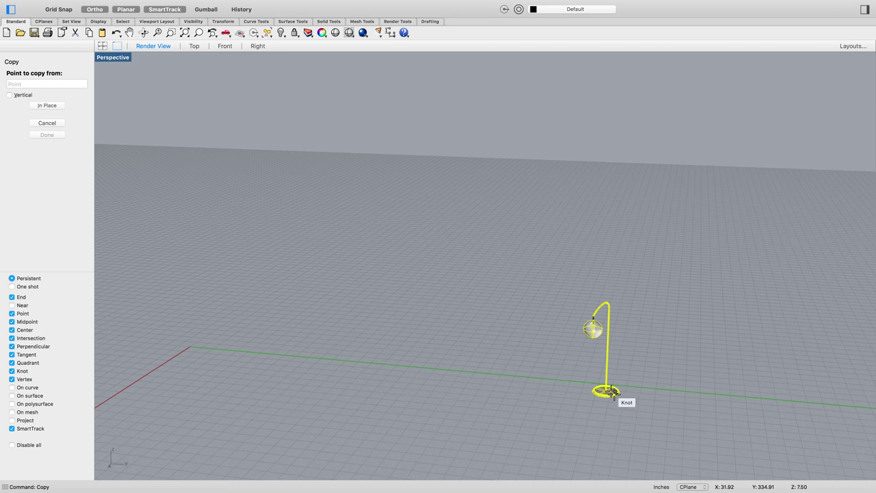
scroll(601, 404, "up", 8)
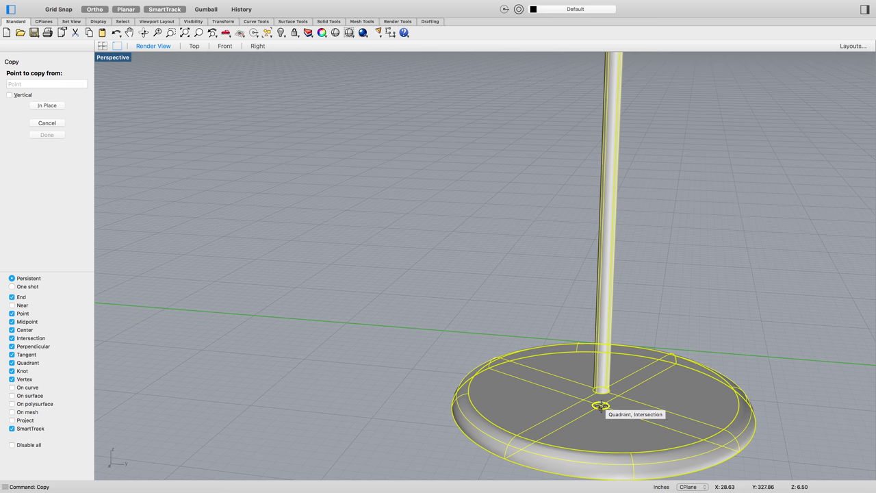
left_click(601, 406)
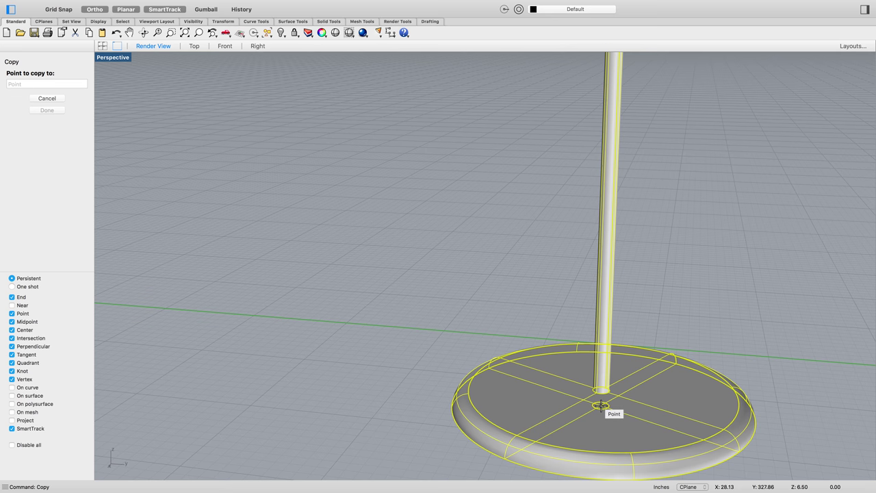
left_click(601, 406)
key("Return")
Step: Subtract the curved stem and the hanging sphere from the cord with BooleanDifference, keeping Delete Input enabled
scroll(768, 240, "down", 6)
right_click_drag(768, 241, 771, 176)
scroll(768, 169, "down", 8)
scroll(759, 139, "up", 14)
left_click(675, 179)
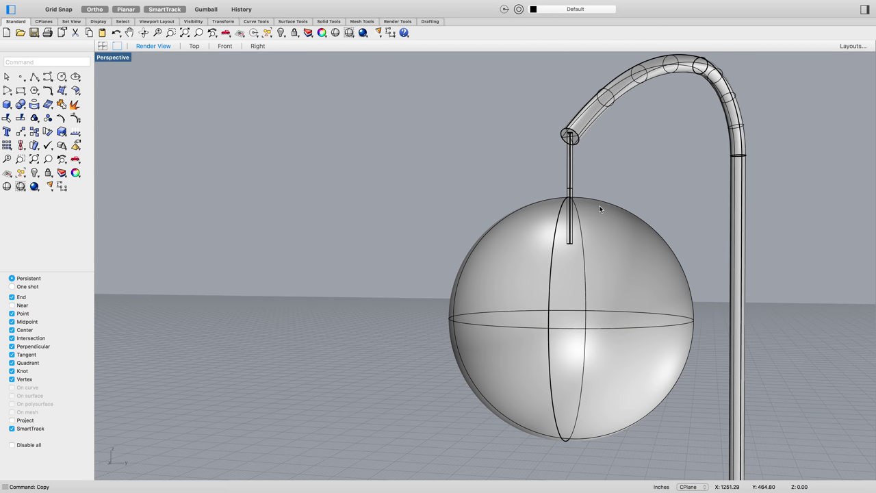
type("BooleanDifference")
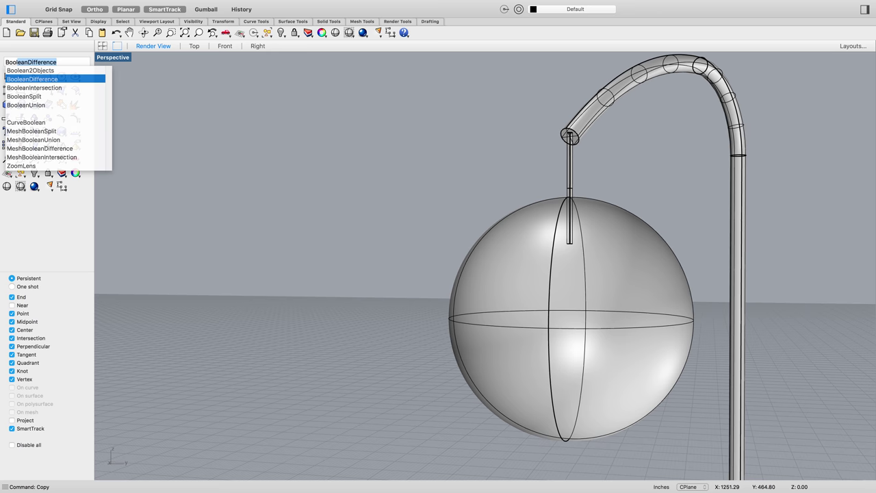
key("Return")
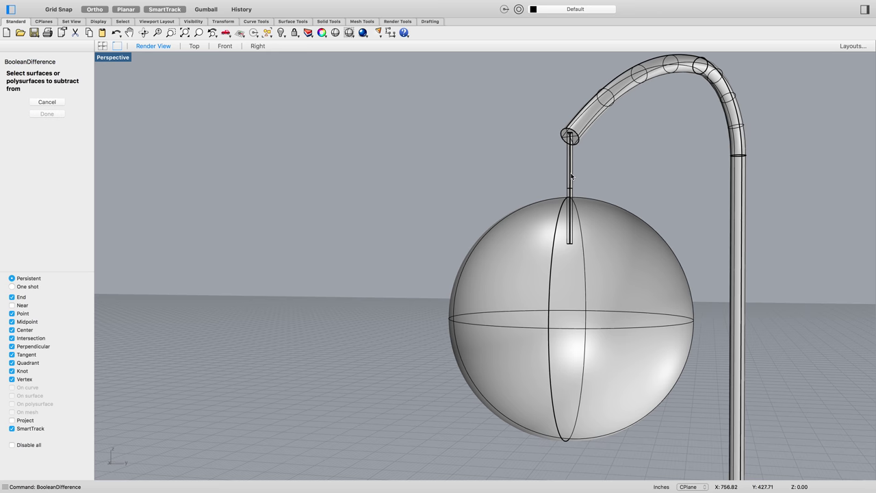
left_click(571, 176)
key("Return")
left_click(596, 202)
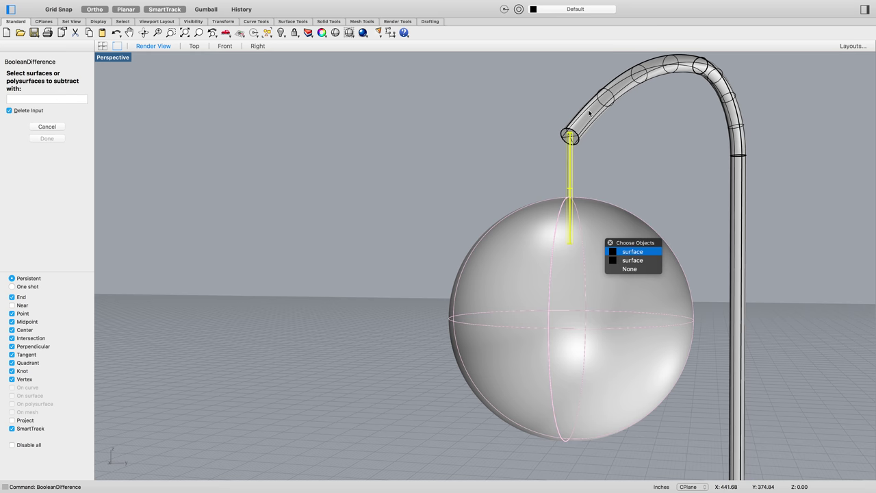
left_click(593, 118)
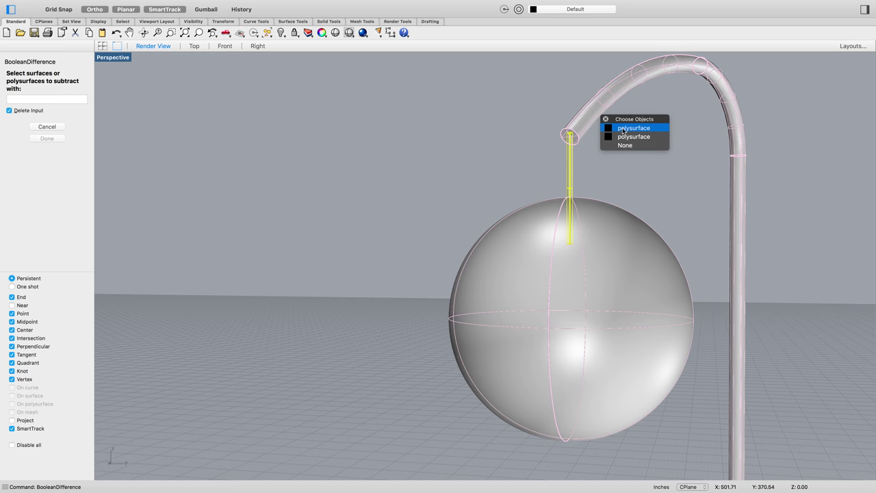
left_click(623, 128)
left_click(611, 235)
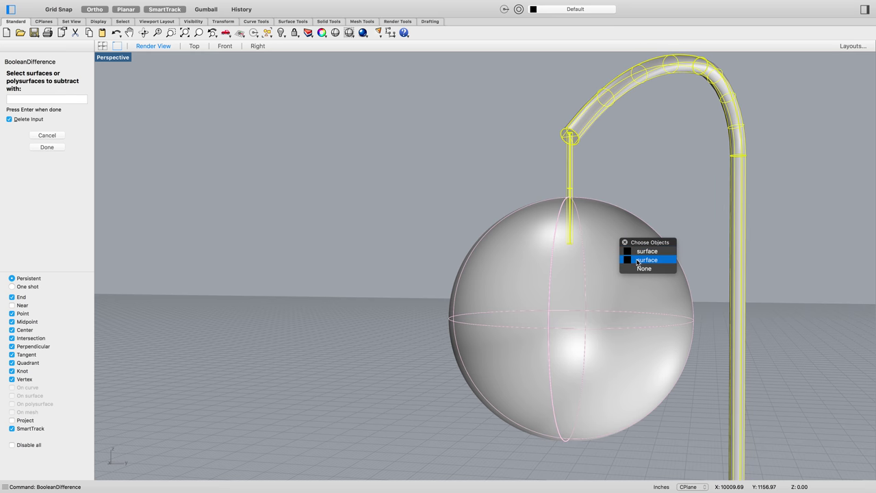
left_click(636, 252)
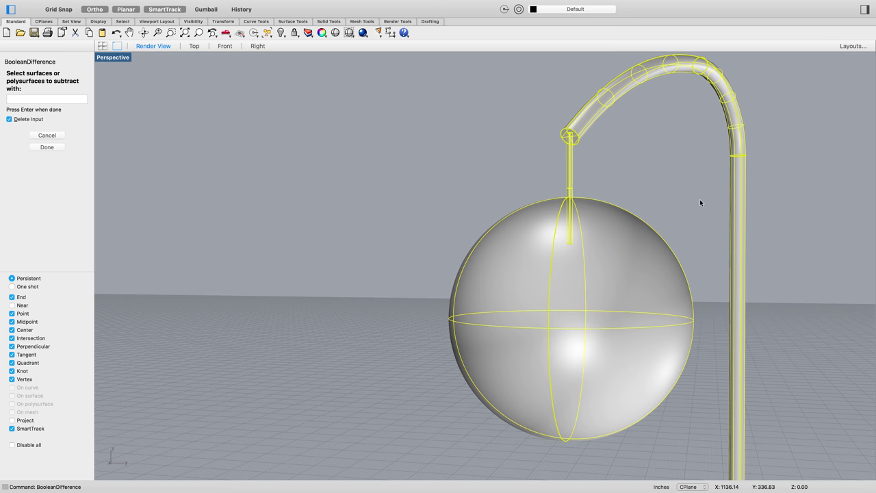
key("Return")
Step: Delete the leftover piece of cord inside the stem's tip
right_click_drag(706, 206, 664, 180)
scroll(550, 127, "down", 3)
scroll(550, 120, "up", 8)
mouse_move(583, 129)
right_mouse_down()
mouse_move(566, 127)
mouse_move(593, 143)
right_mouse_up()
left_click(546, 236)
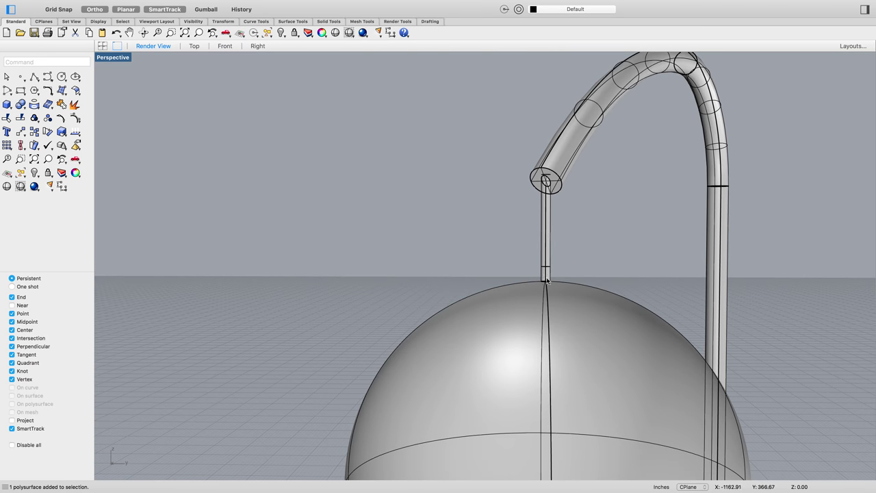
scroll(551, 277, "up", 2)
right_click(311, 147)
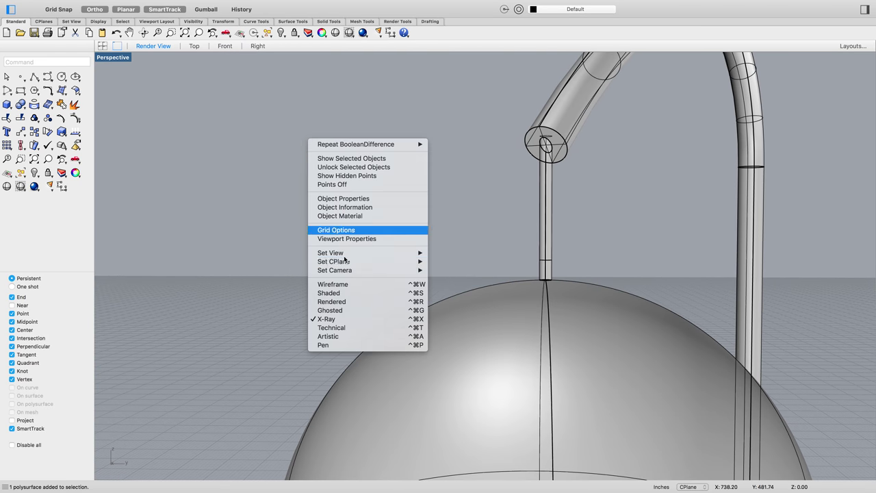
key("Escape")
right_click_drag(616, 181, 625, 175)
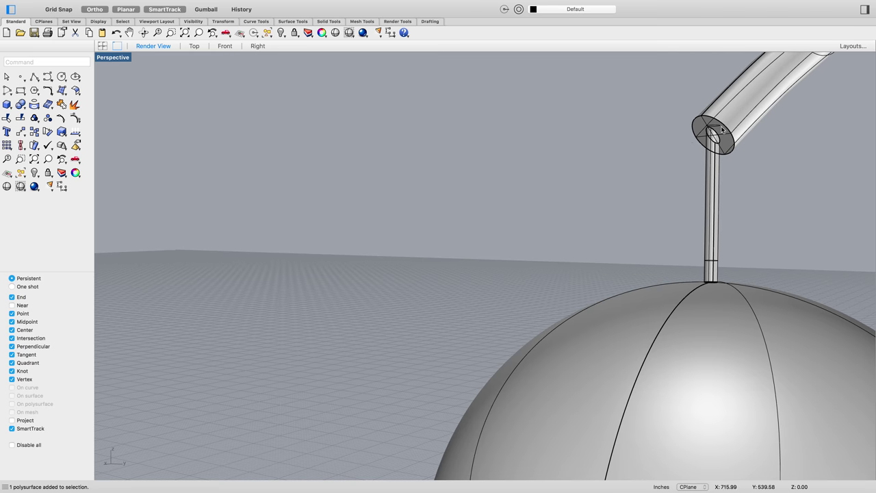
left_click_drag(656, 95, 741, 147)
key("Delete")
scroll(612, 213, "down", 5)
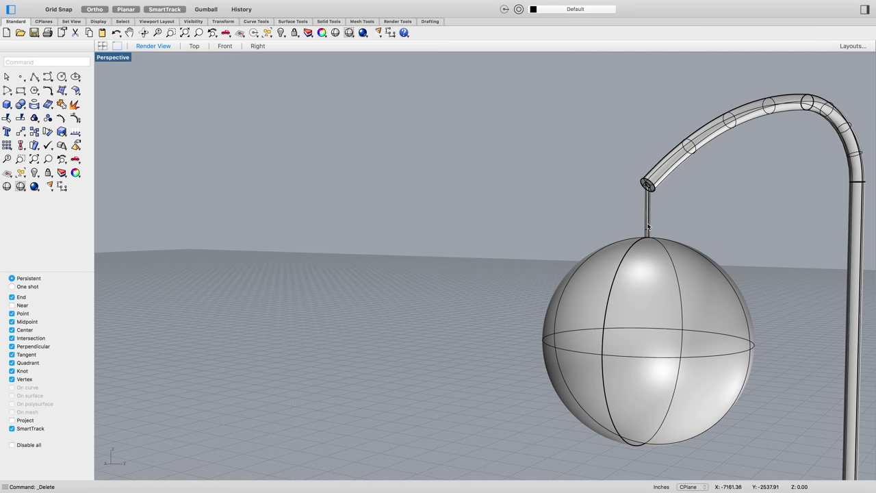
Step: Show all hidden objects so the room model surrounds the finished lamp
left_click_drag(506, 280, 700, 116)
scroll(732, 231, "down", 8)
right_click_drag(800, 330, 582, 332)
scroll(588, 322, "up", 5)
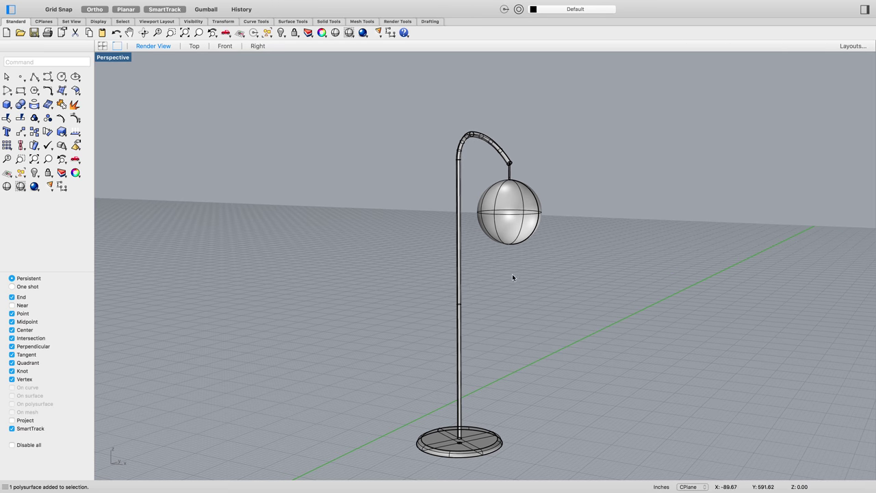
middle_click(567, 236)
mouse_move(636, 244)
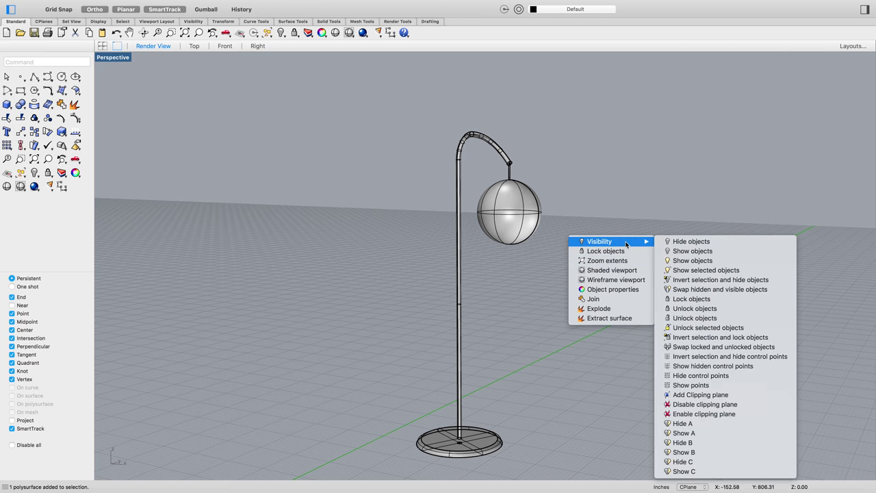
left_click(665, 260)
Step: Examine the lamp's size and placement inside the room from the front and from outside
scroll(547, 301, "down", 3)
right_click_drag(532, 318, 531, 326)
scroll(490, 319, "up", 3)
scroll(503, 254, "down", 5)
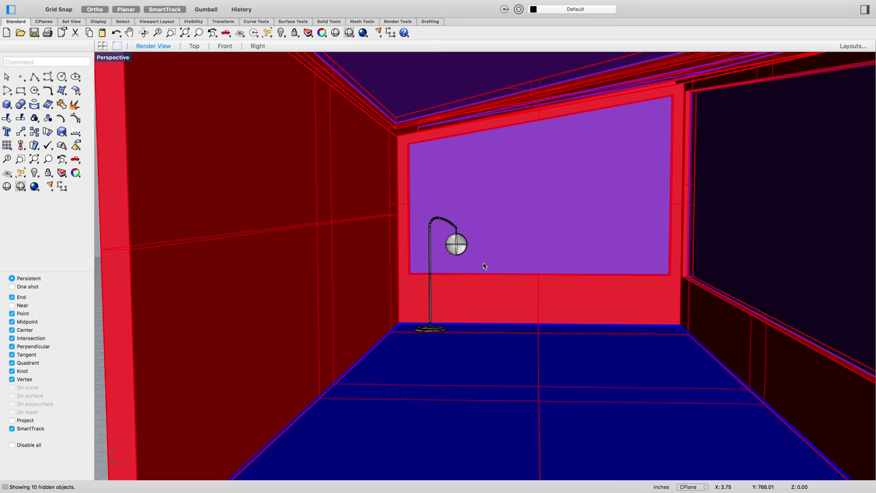
scroll(509, 254, "up", 5)
scroll(400, 240, "down", 6)
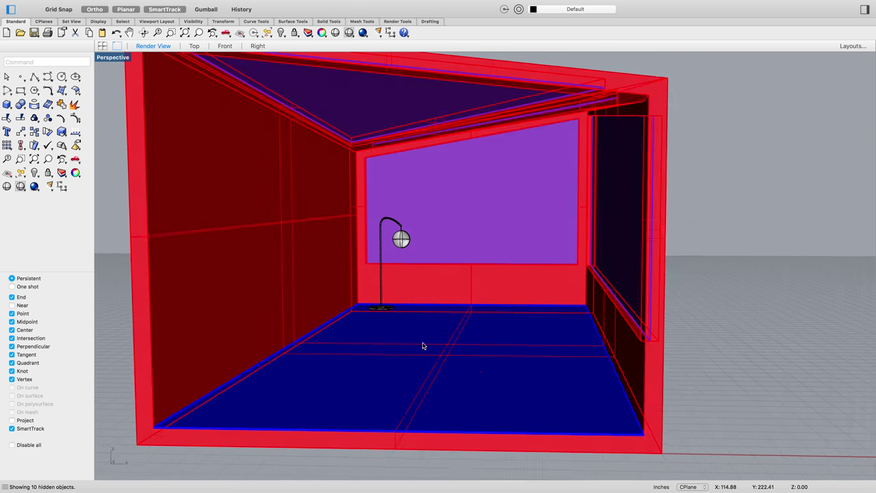
mouse_move(377, 348)
right_mouse_down()
mouse_move(394, 347)
mouse_move(372, 346)
right_mouse_up()
scroll(372, 347, "right", 5)
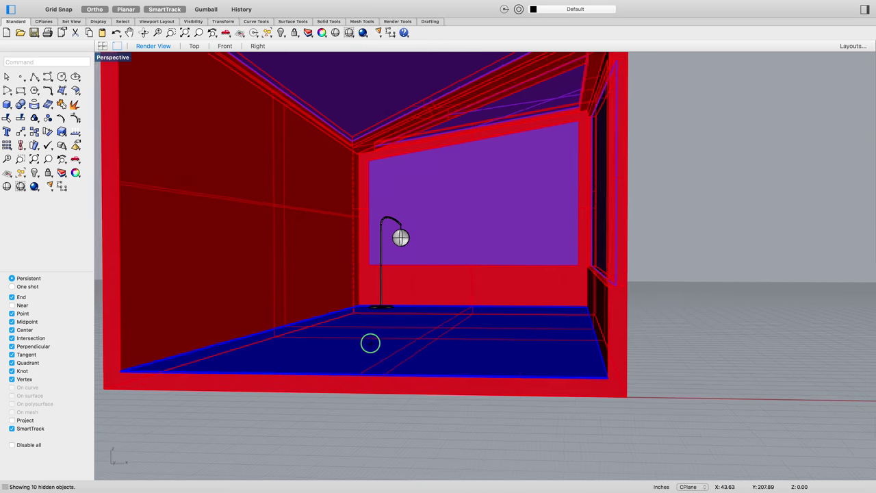
scroll(288, 277, "down", 5)
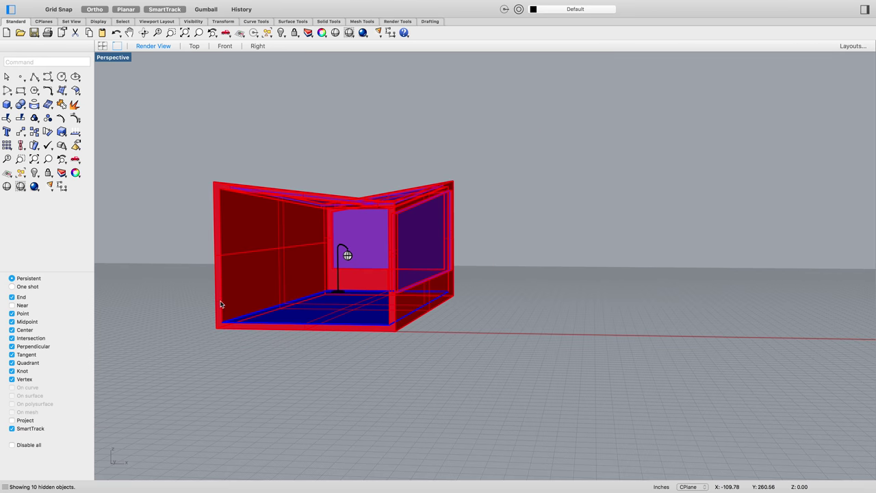
scroll(226, 302, "left", 5)
scroll(229, 301, "right", 5)
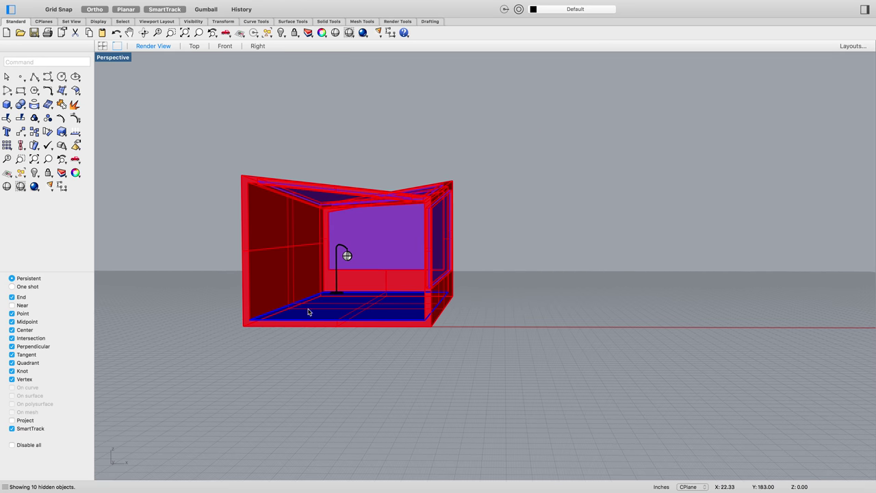
scroll(262, 294, "up", 5)
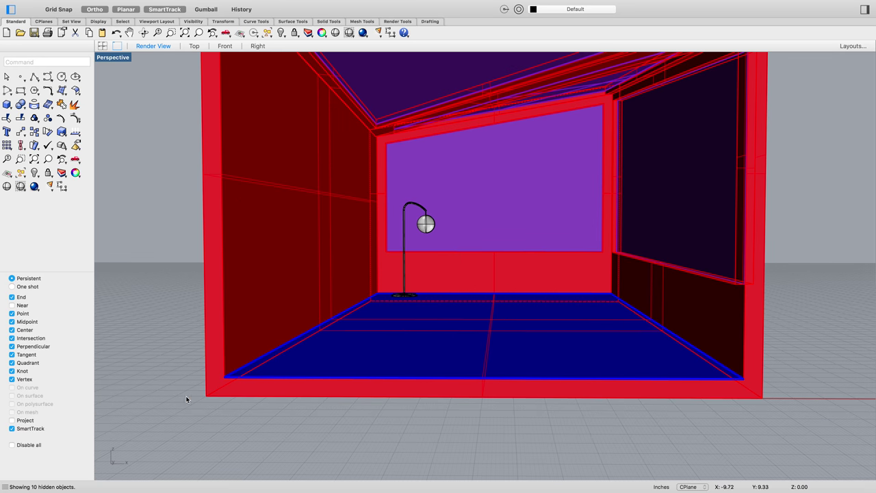
Step: Scale the room down without the lamp, using the inner back floor corner beside the lamp's base as the origin
type("Scale")
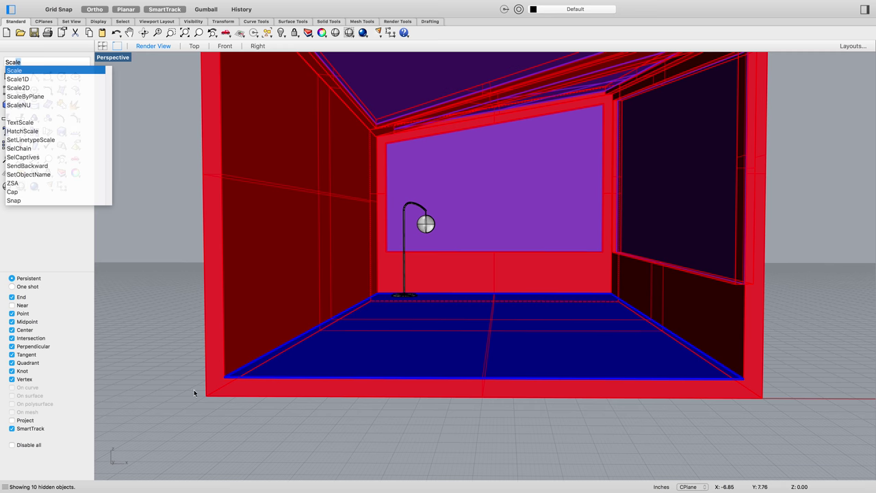
key("Return")
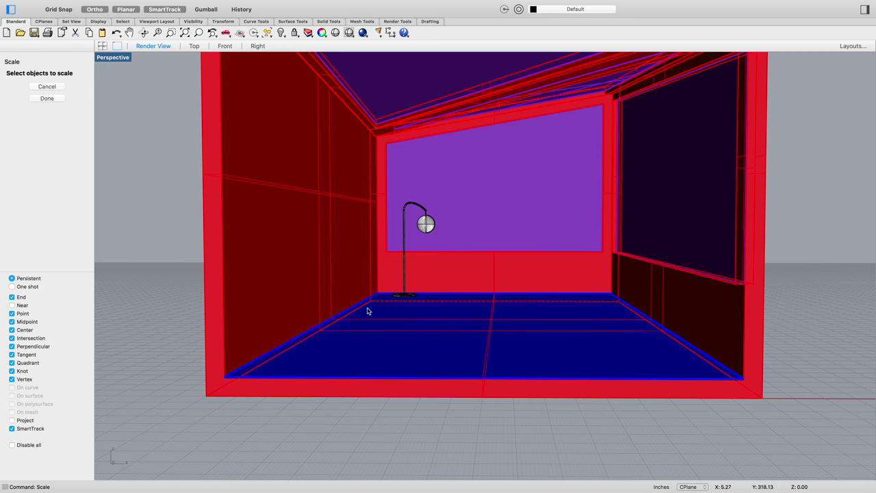
key("super+a")
scroll(267, 378, "down", 5)
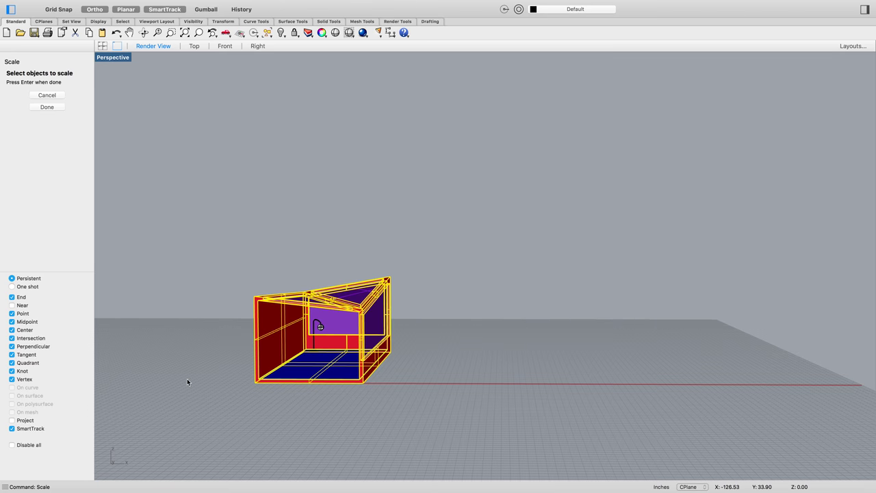
left_click_drag(185, 378, 495, 224)
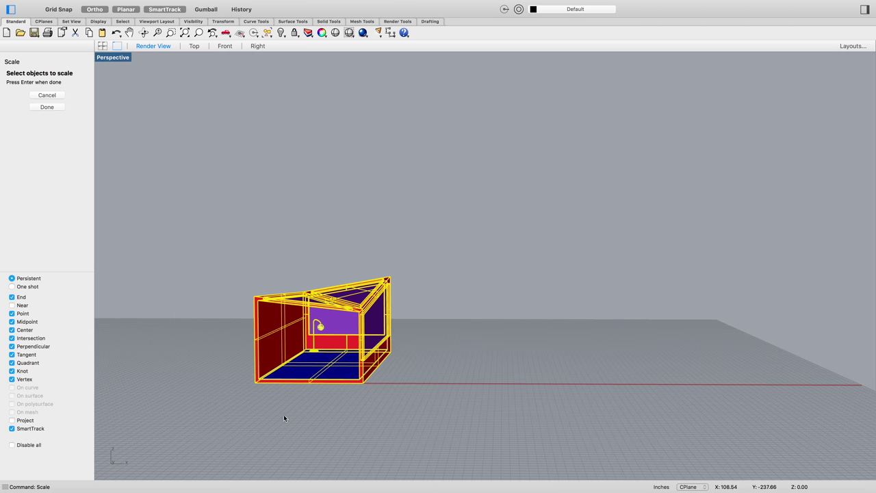
left_click_drag(284, 415, 337, 320)
scroll(324, 324, "up", 3)
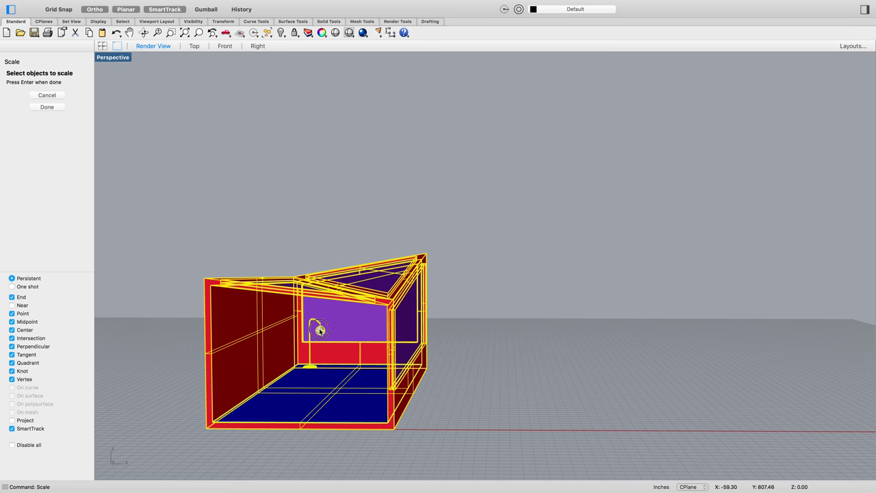
scroll(314, 323, "up", 5)
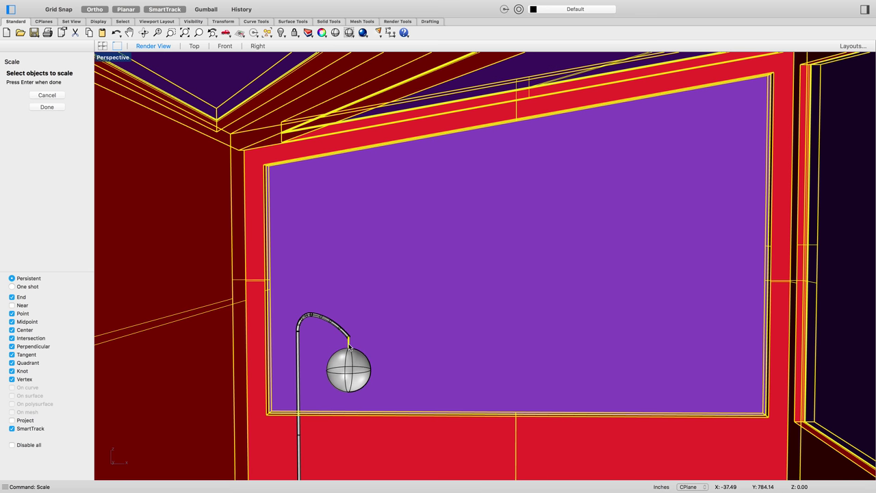
scroll(321, 398, "down", 5)
scroll(322, 397, "up", 10)
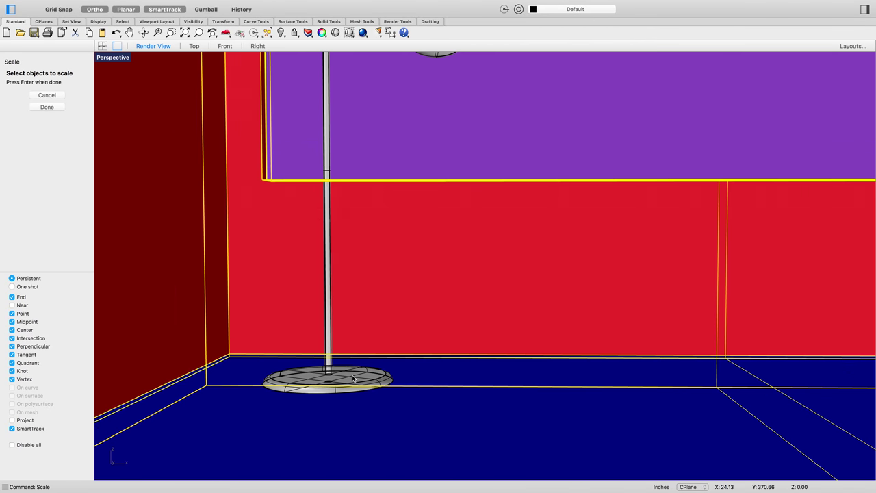
scroll(354, 379, "down", 5)
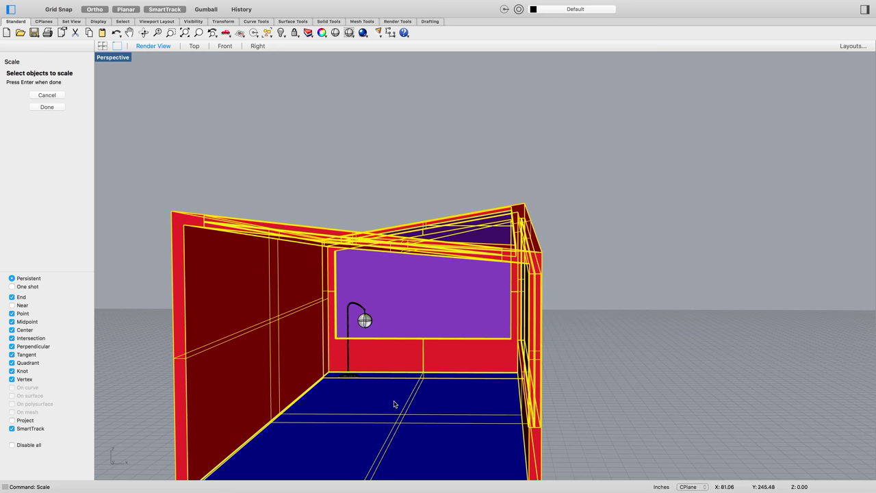
key("Return")
scroll(332, 376, "up", 10)
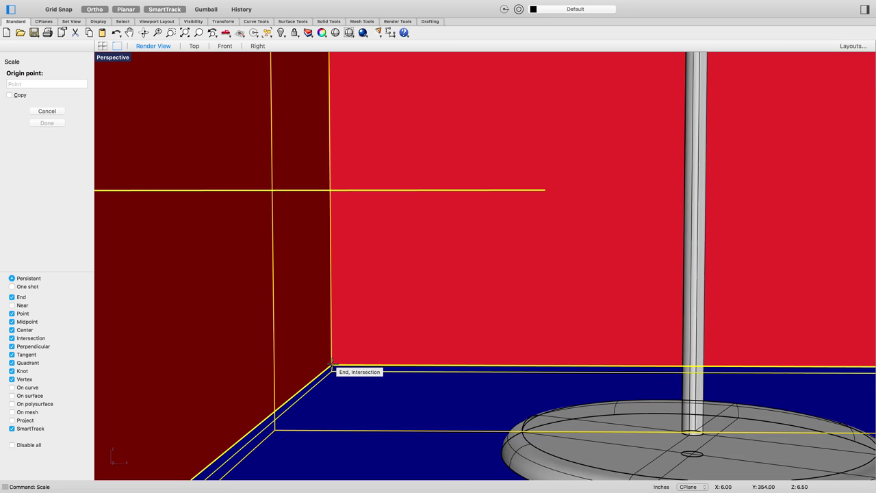
left_click(332, 363)
scroll(332, 364, "down", 10)
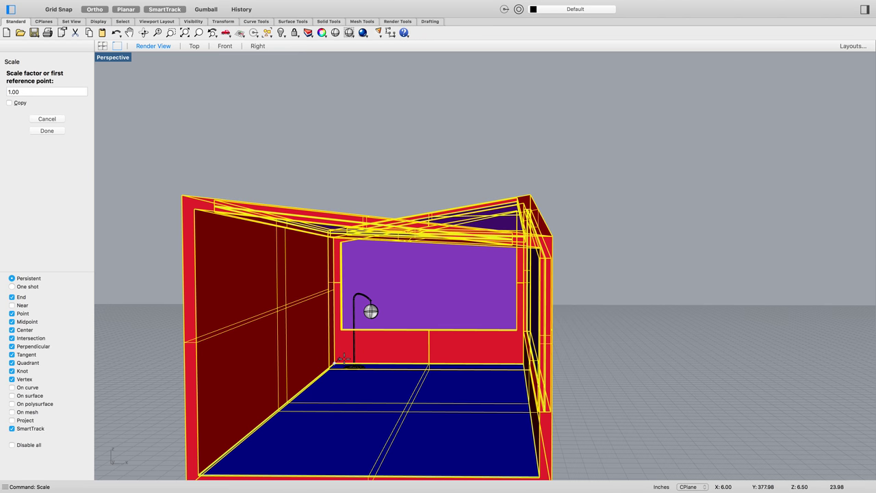
type(".8")
key("Return")
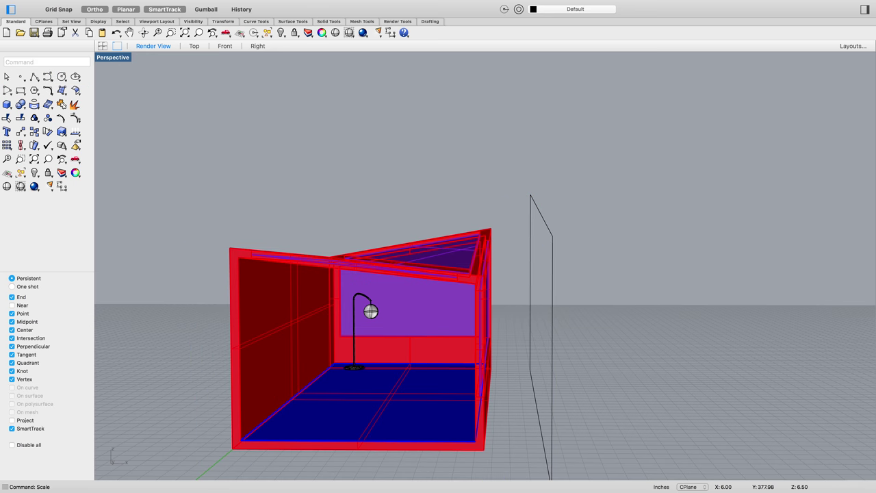
Step: Delete the unscaled rectangular curve standing outside the room's window wall
right_click_drag(670, 391, 630, 378)
left_click(523, 382)
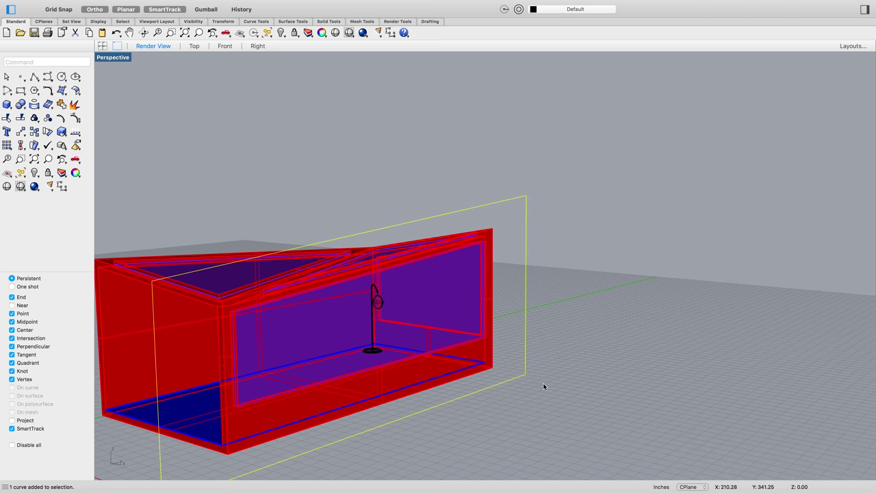
key("Delete")
Step: Check the lamp's proportions and its base position against the back corner of the scaled room
right_click_drag(393, 422, 366, 389)
scroll(367, 386, "up", 10)
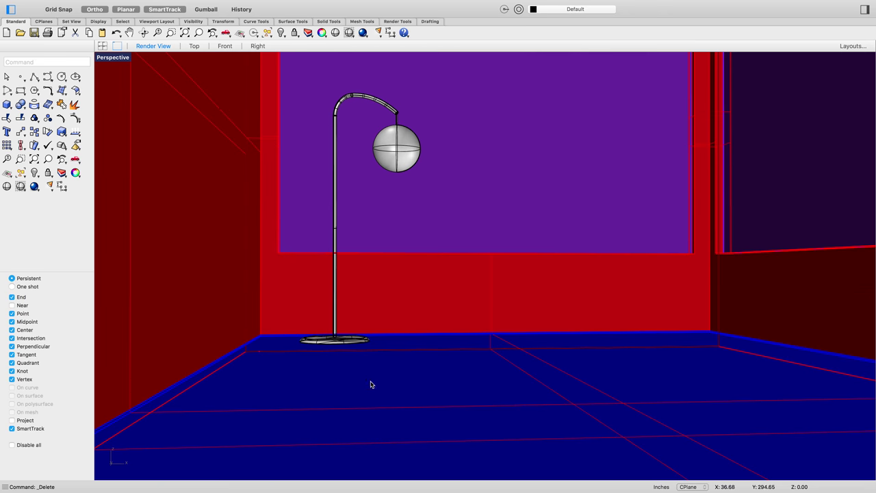
scroll(380, 382, "down", 5)
right_click_drag(420, 367, 413, 373)
scroll(413, 372, "up", 10)
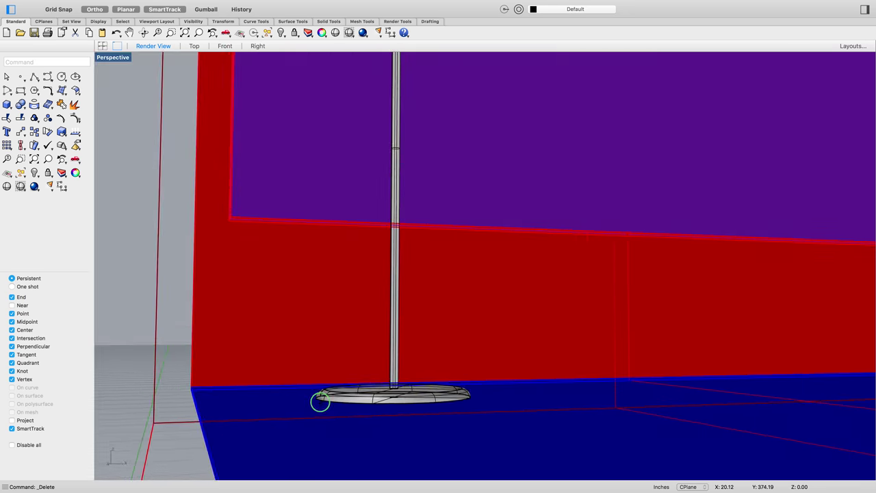
right_click_drag(320, 402, 314, 406)
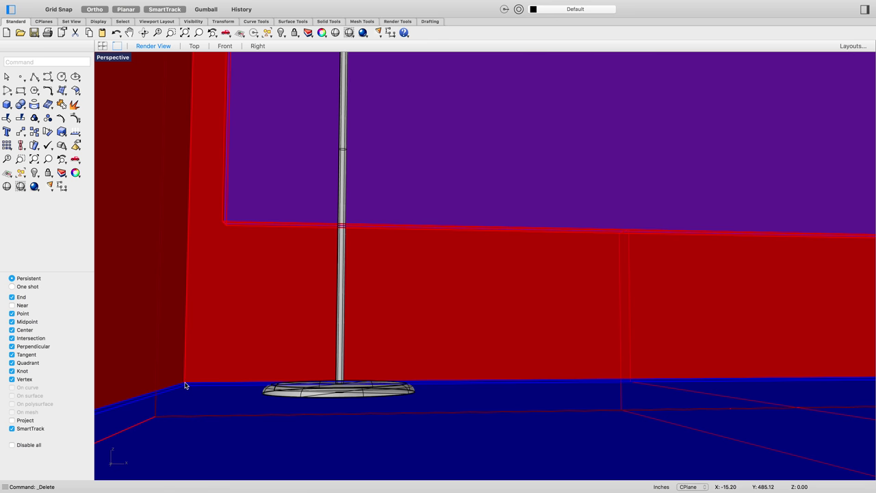
scroll(206, 390, "down", 10)
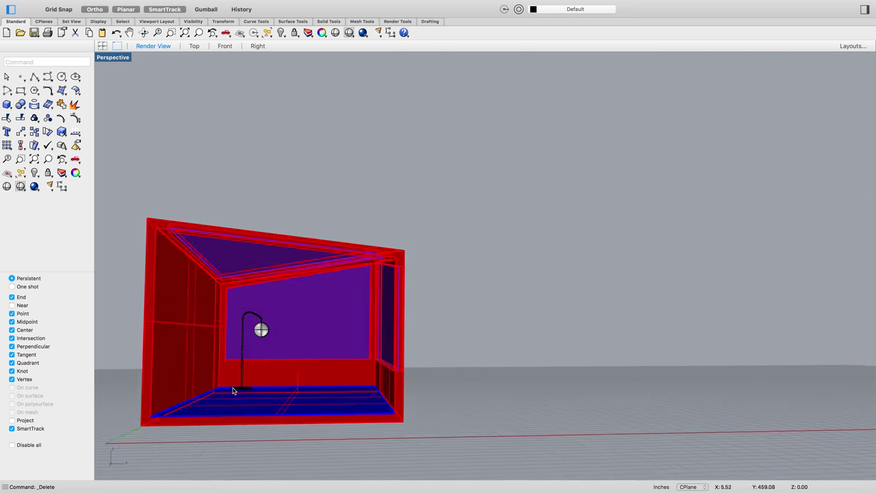
right_click_drag(289, 388, 286, 390)
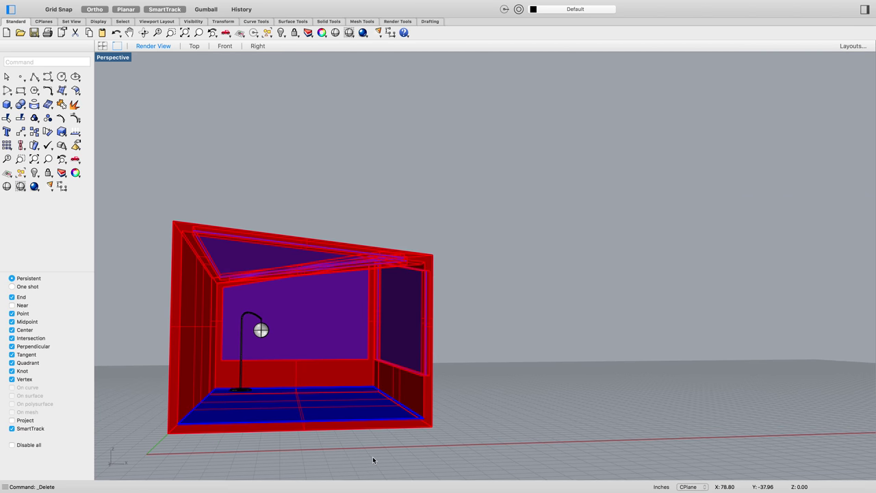
right_click_drag(534, 415, 572, 417)
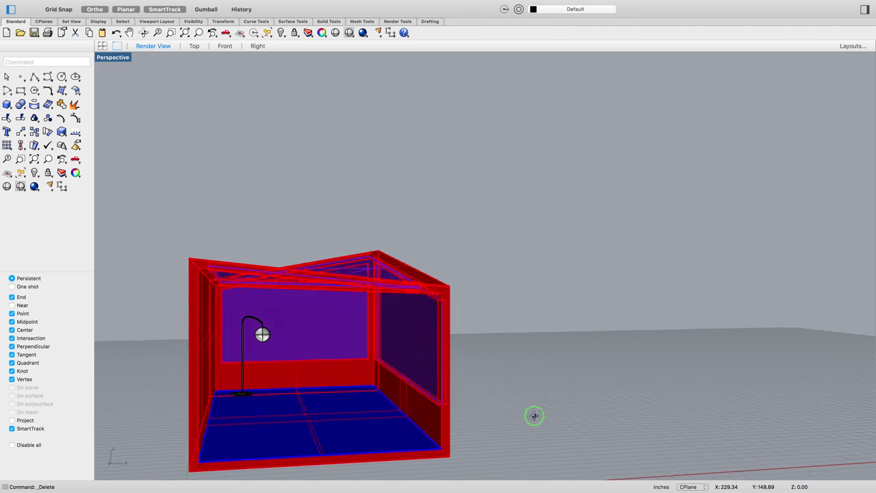
right_click_drag(533, 415, 281, 420)
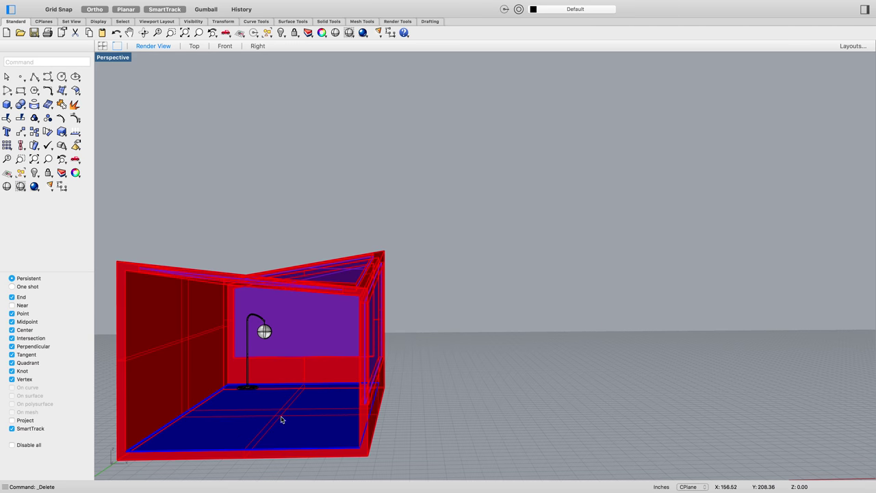
left_click(247, 346)
left_click(489, 378)
right_click(450, 396)
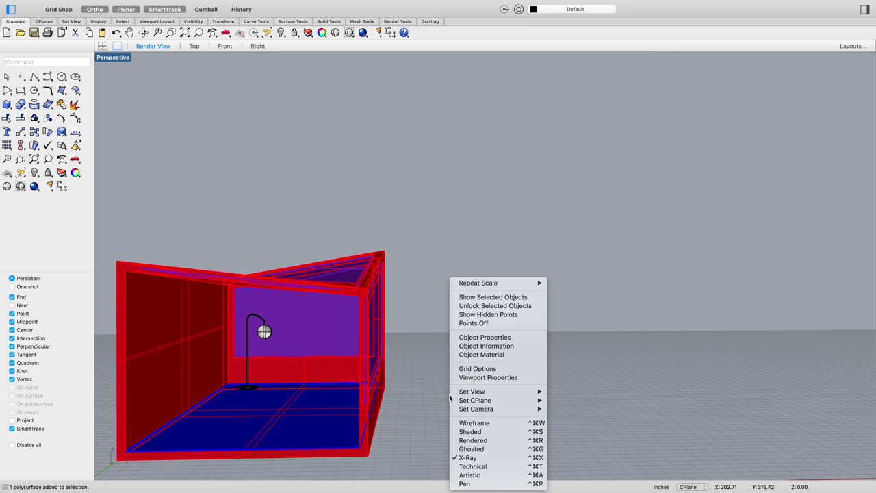
mouse_move(461, 404)
left_click(401, 388)
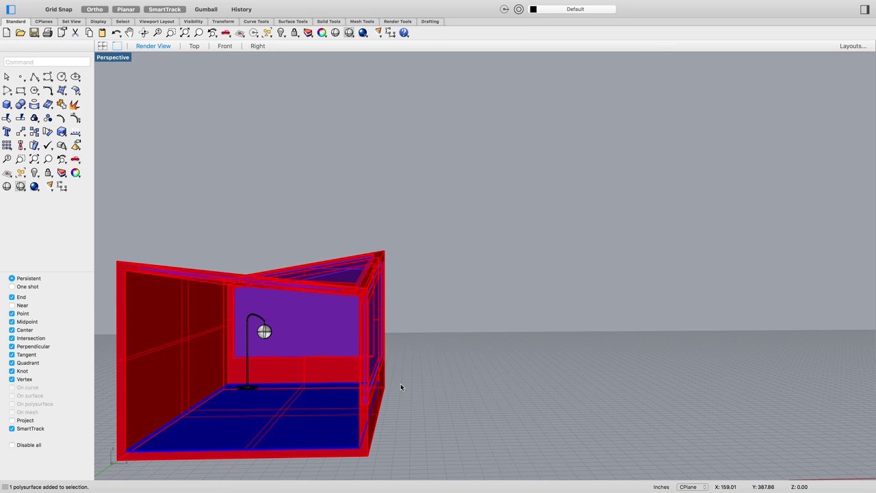
Step: Open the layer list and rename Layer 04 as Lamp
type("Layer")
key("Return")
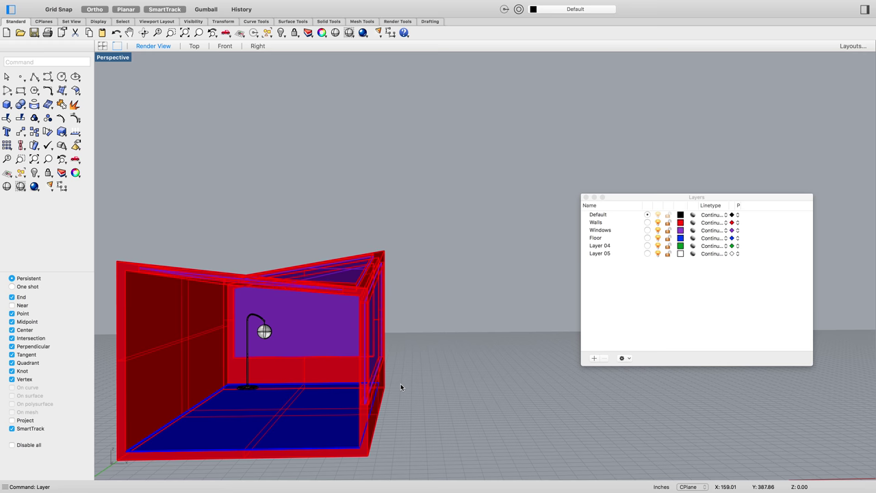
left_click(600, 246)
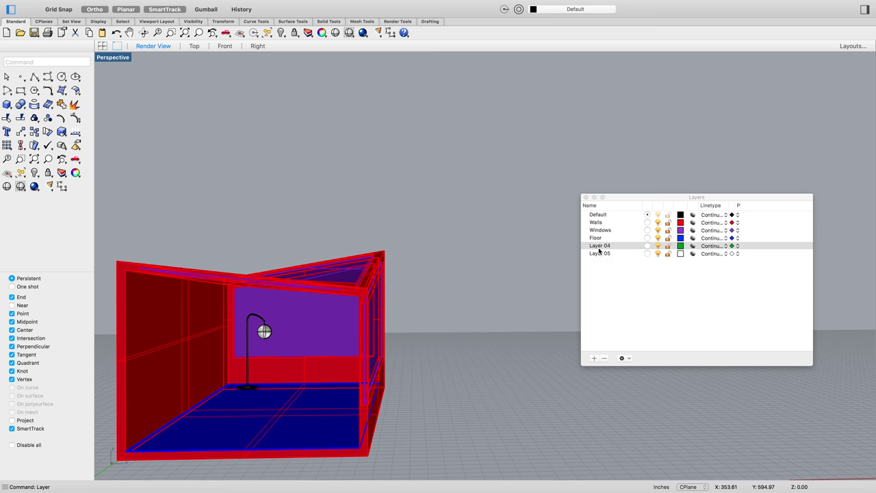
left_click(603, 247)
type("Lamp")
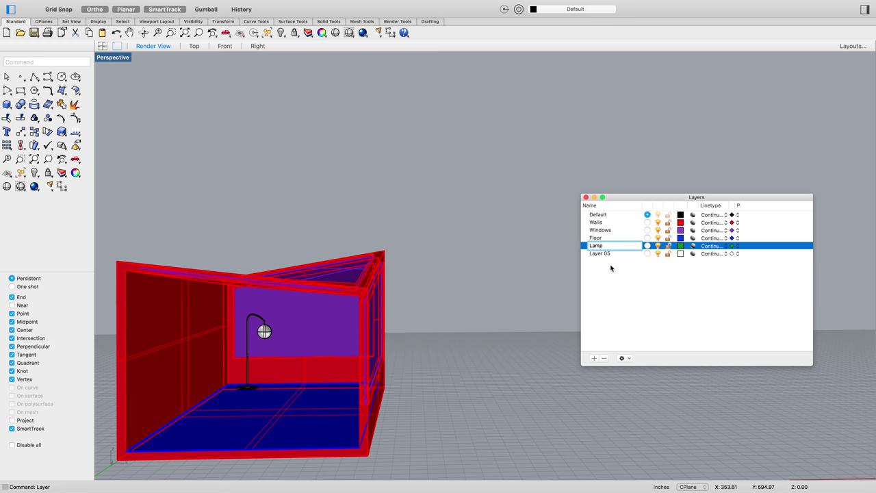
left_click(614, 276)
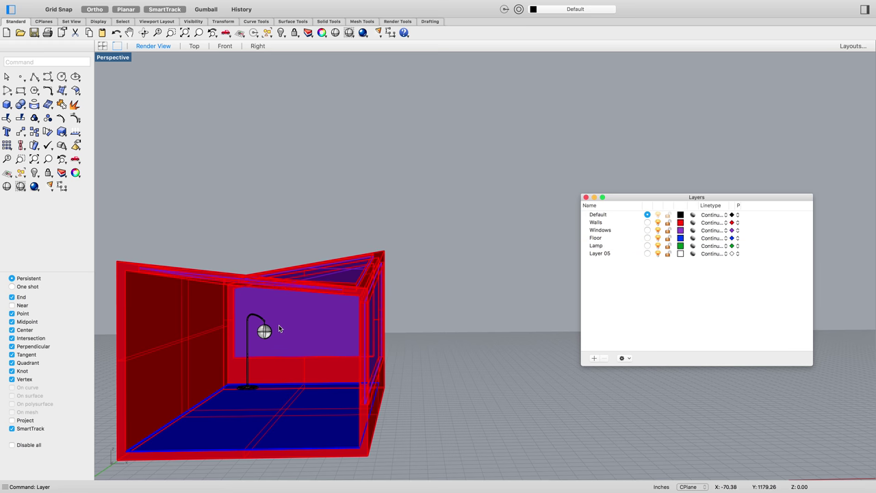
Step: Move the lamp's sphere and its stem with base to the Lamp layer, then clear the selection
left_click(264, 333)
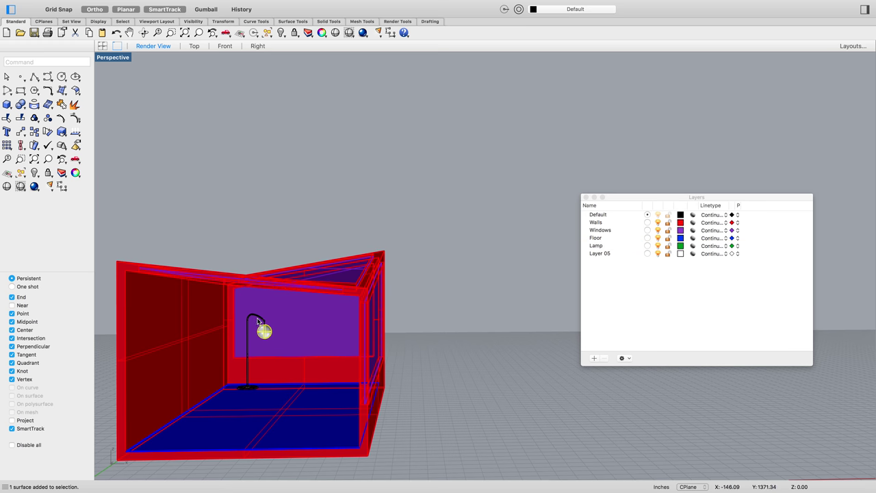
left_click(265, 326, "shift")
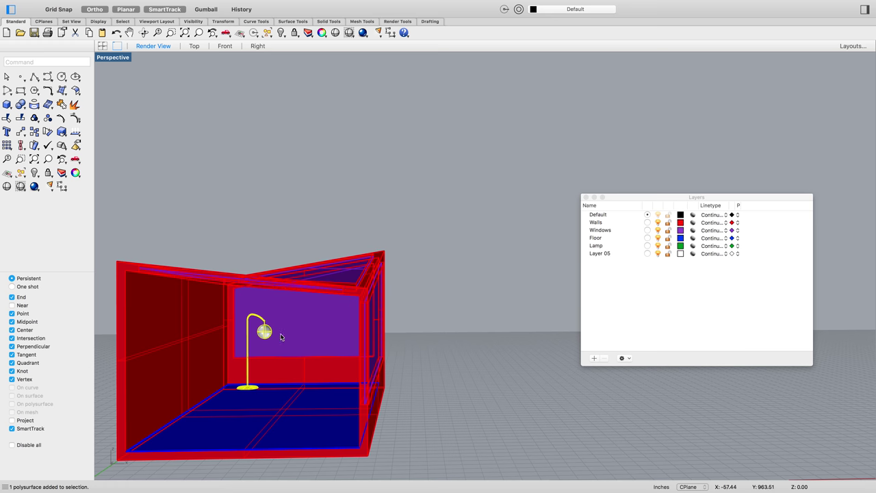
right_click(602, 248)
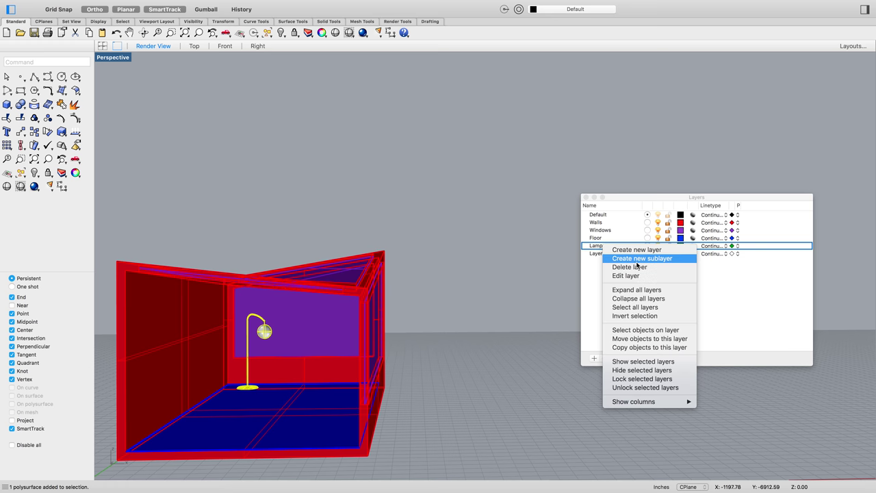
left_click(650, 340)
left_click(436, 366)
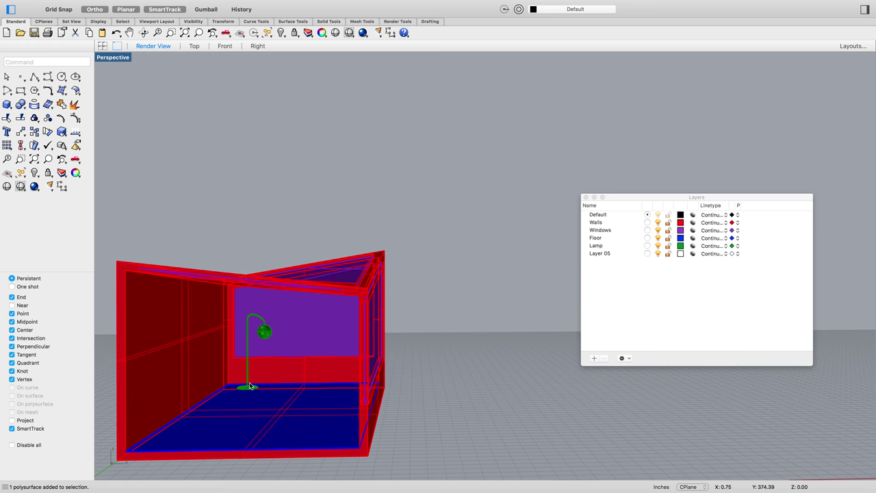
right_click_drag(243, 214, 252, 215)
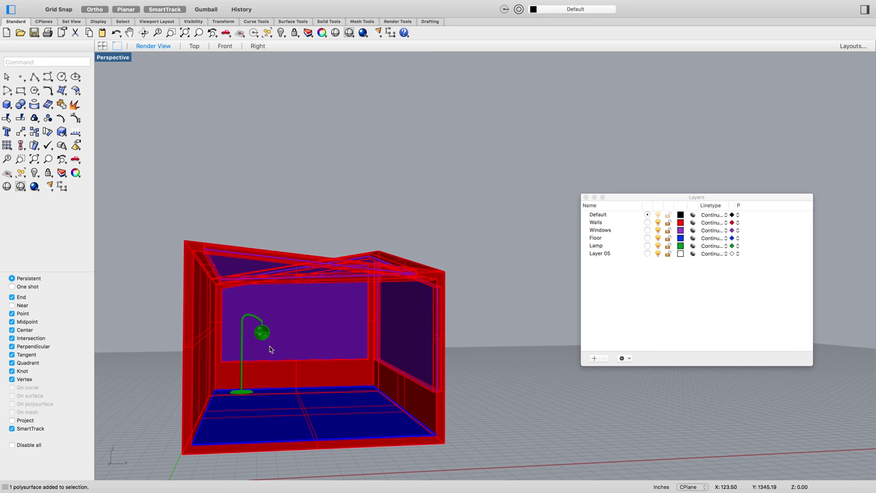
left_click(121, 403)
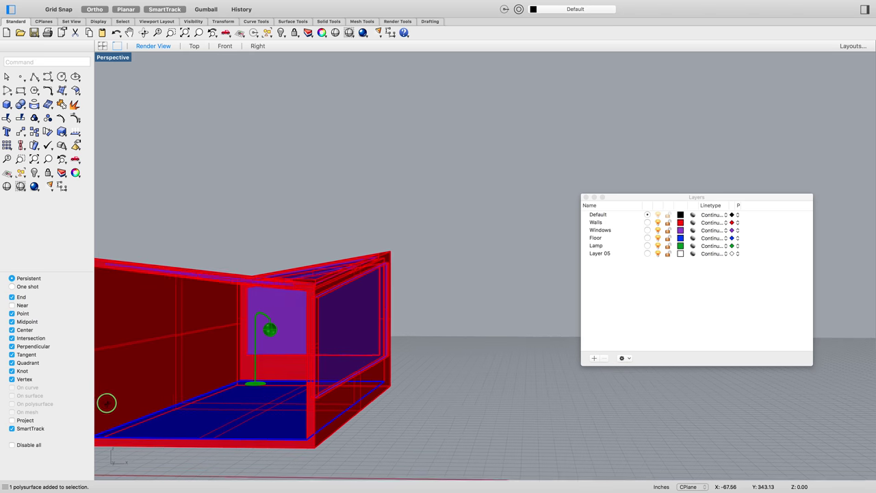